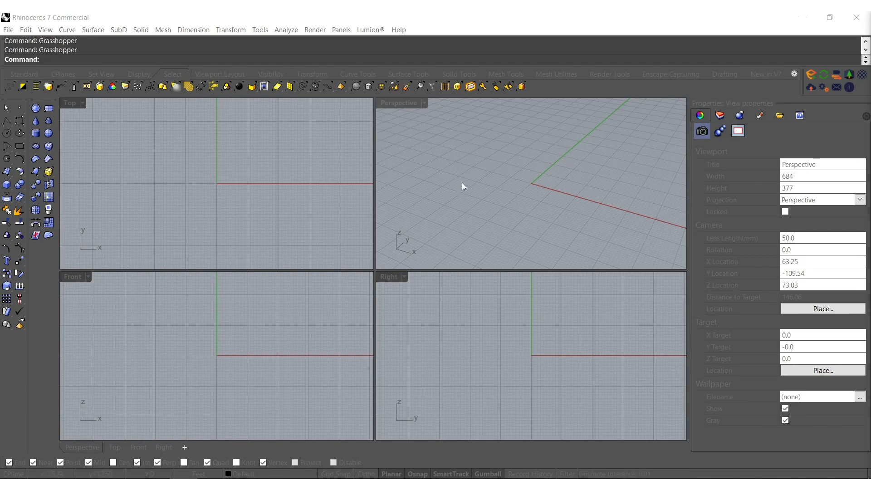
- Launch Grasshopper and enlarge the Perspective viewport to a single view
key(Up)
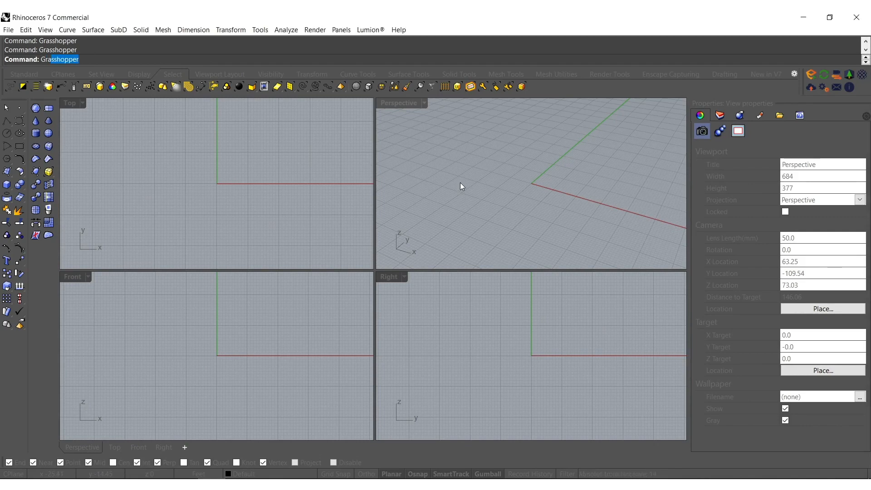
key(Return)
double_click(378, 101)
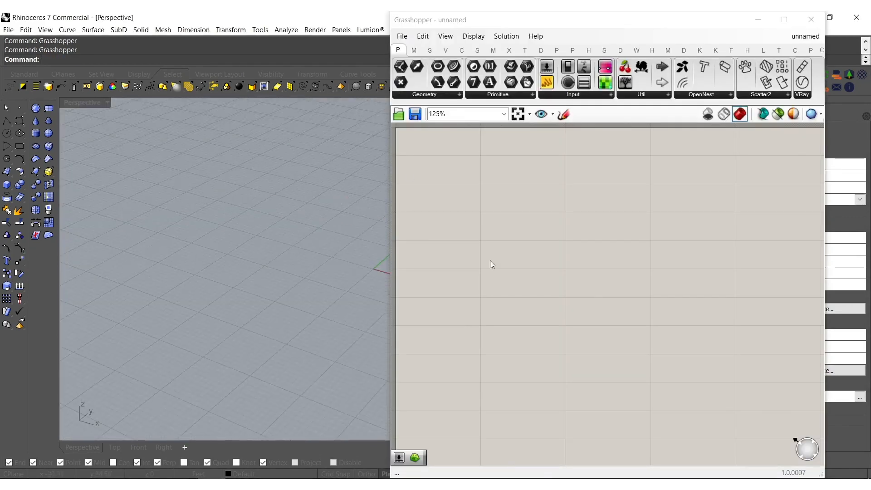
- Add a Center Box component to the empty Grasshopper canvas
double_click(490, 260)
text(box)
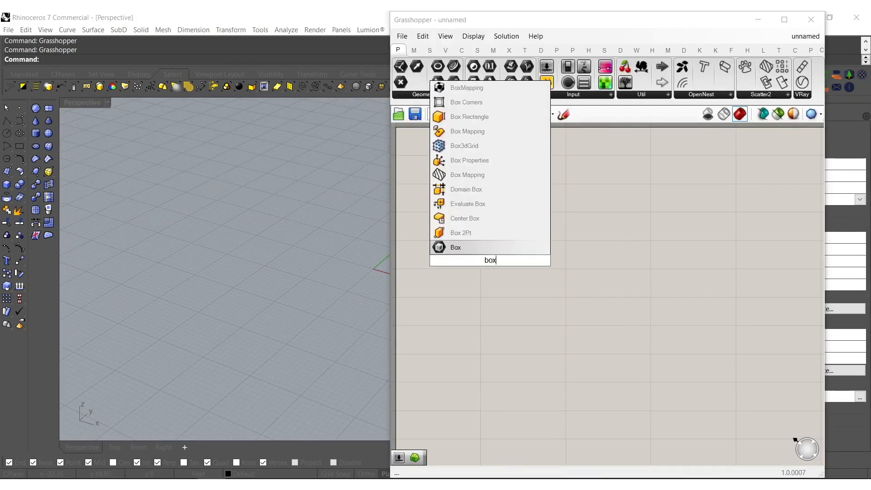
click(467, 219)
drag(489, 268, 531, 277)
click(481, 287)
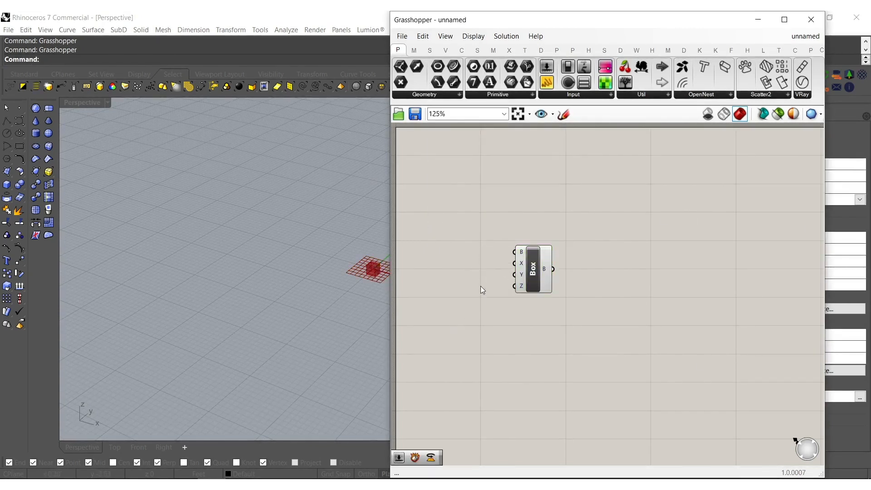
- Add a number slider set to 25.000 and wire it to the Box's X, Y and Z inputs
right_drag(468, 285, 528, 264)
double_click(528, 263)
text(25.)
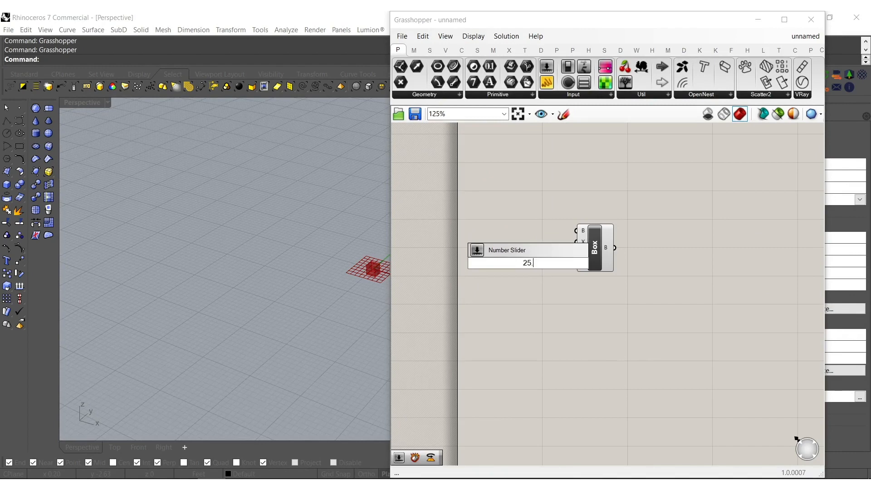
key(Return)
scroll(540, 254, up, 4)
drag(565, 244, 576, 273)
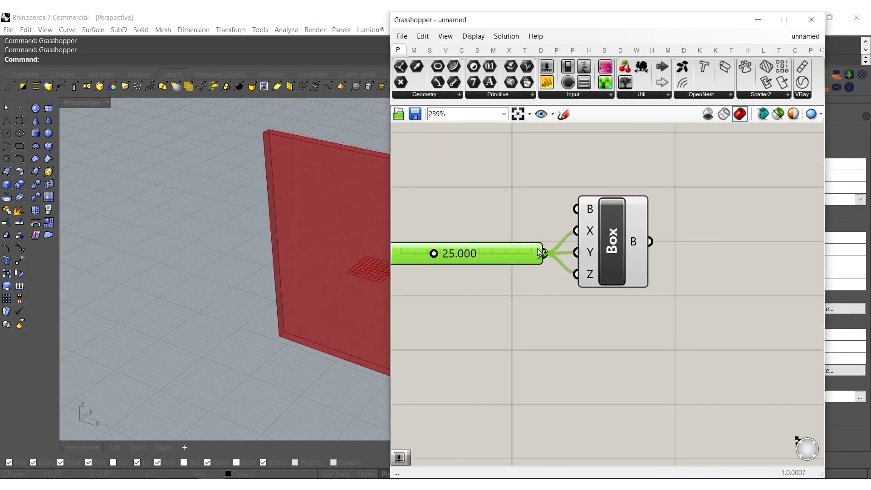
- Add a Maelstrom component beside the Box and wire the Box output to its geometry input
right_drag(82, 118, 209, 228)
right_drag(707, 275, 646, 279)
double_click(646, 278)
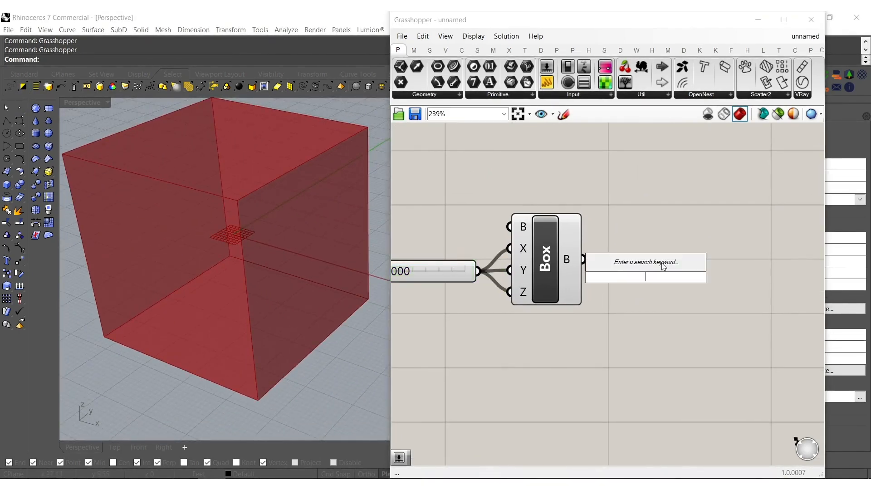
click(525, 50)
click(584, 94)
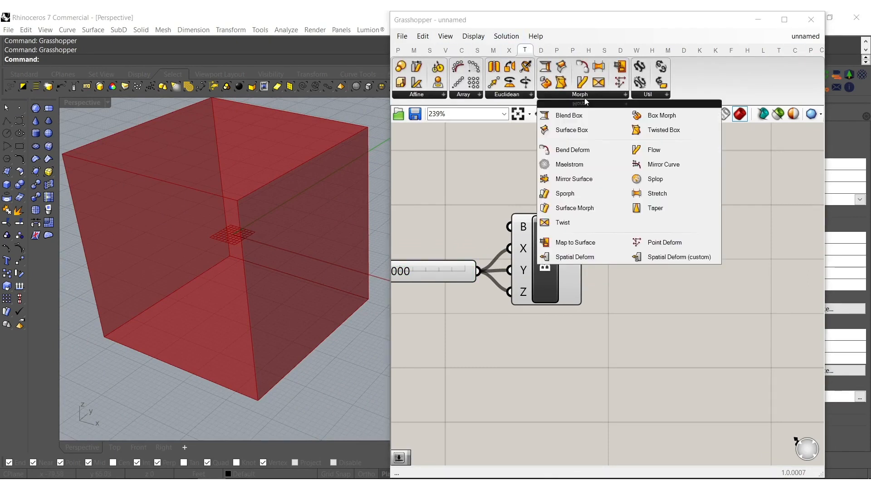
click(577, 166)
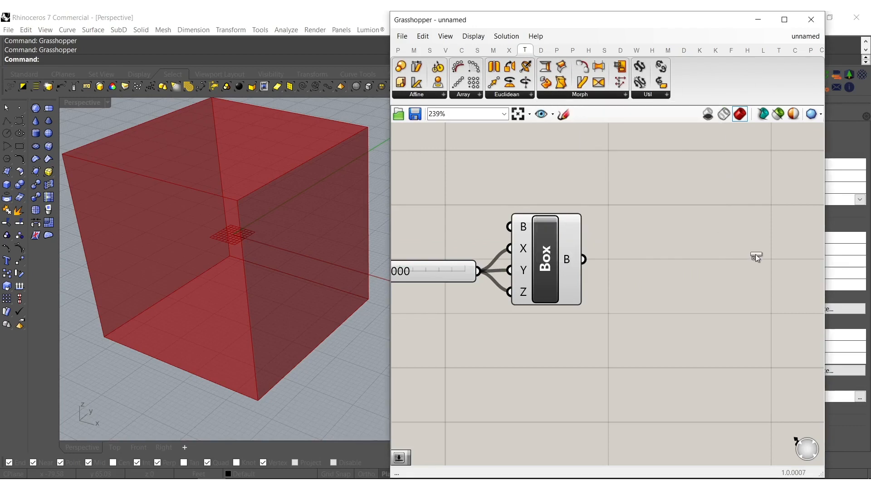
click(773, 256)
right_drag(718, 352, 655, 353)
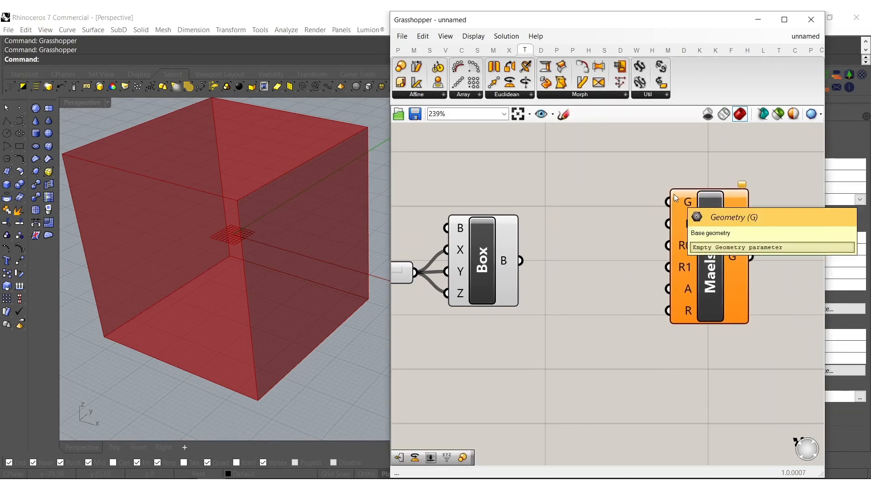
drag(590, 222, 505, 274)
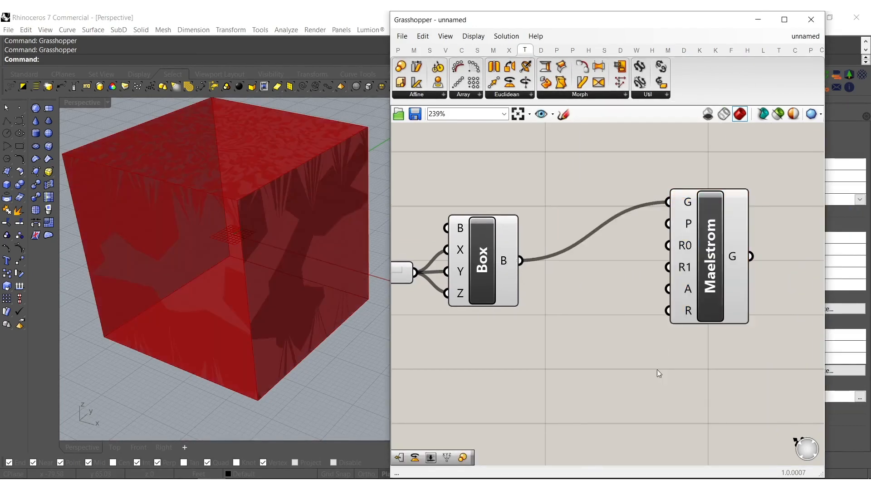
- Add a number slider set to 25.000 between the Box and Maelstrom components
right_drag(581, 312, 516, 305)
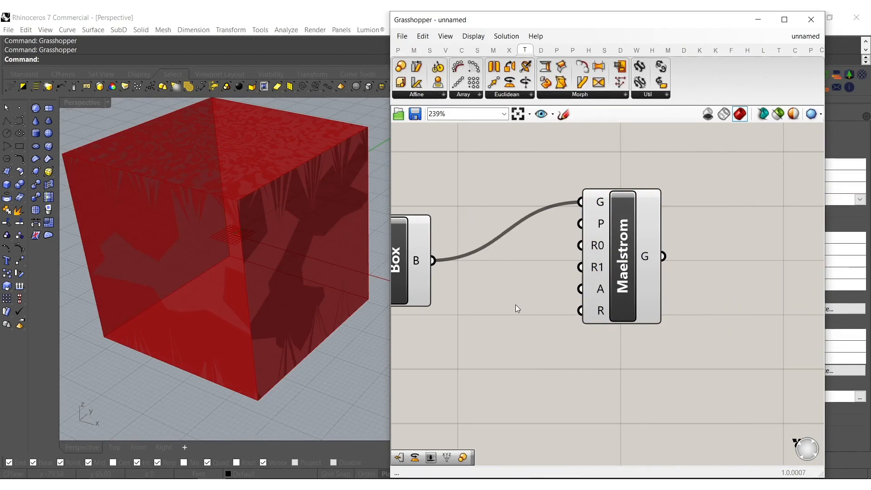
double_click(515, 304)
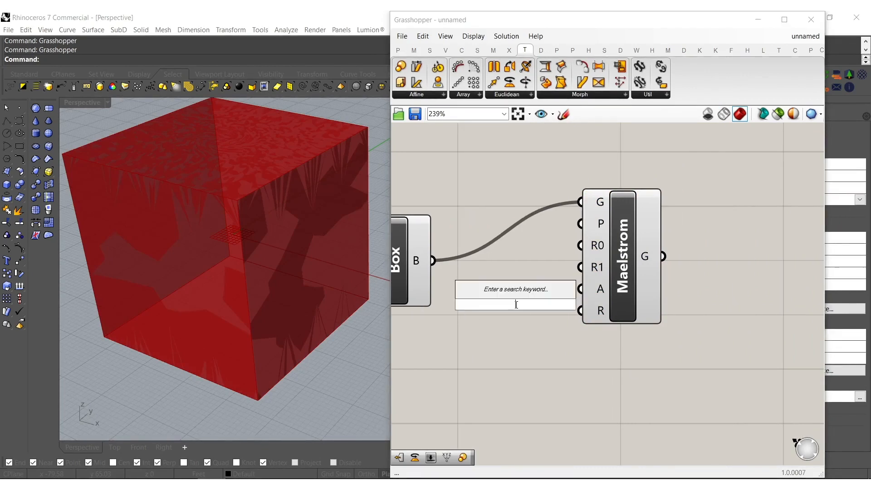
text(25)
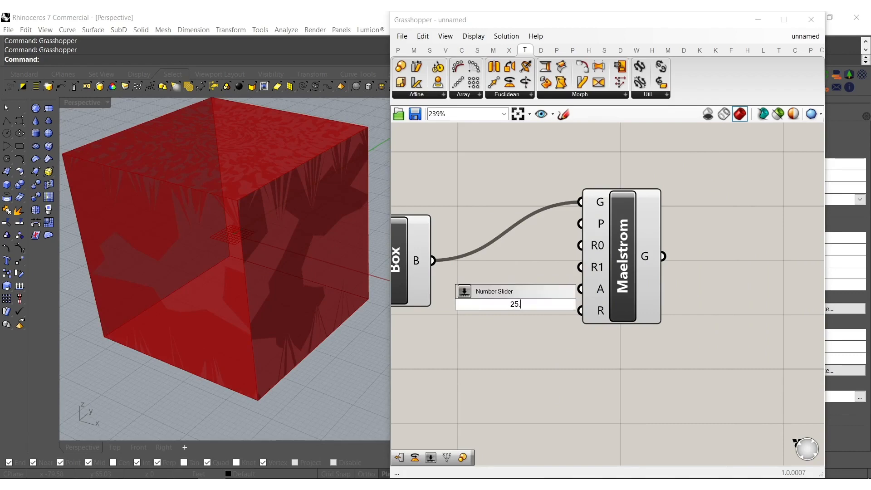
key(Return)
- Move Maelstrom farther from the new slider and set its angle input to degrees
drag(627, 277, 663, 286)
right_click(652, 301)
click(672, 369)
drag(665, 253, 713, 277)
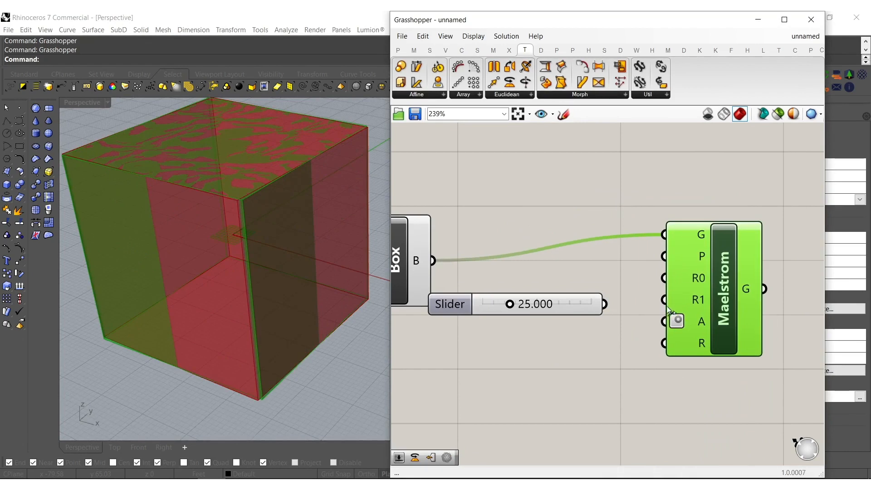
- Wire the 25.000 slider to Maelstrom's R1 input and place it close to that input
drag(608, 306, 664, 300)
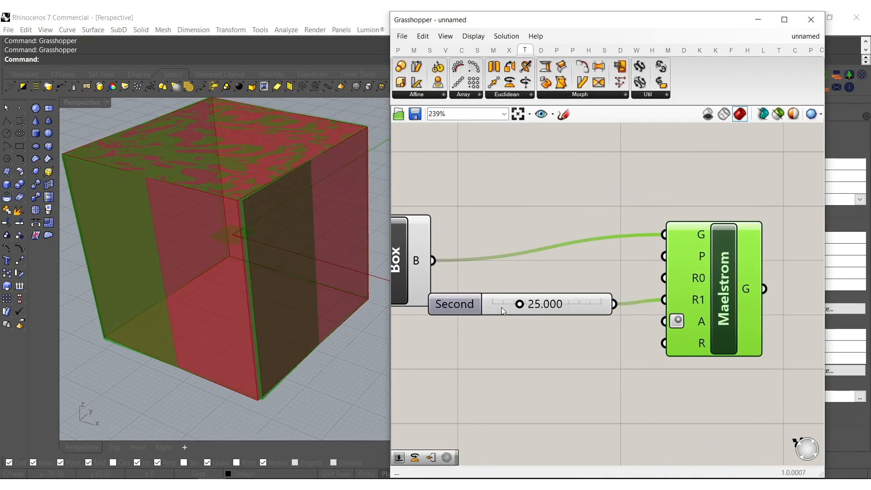
drag(578, 306, 616, 303)
right_drag(622, 322, 610, 306)
click(582, 335)
- Add a number slider set to 125.000, wire it to Maelstrom's angle input and align it under the radius slider
double_click(549, 323)
text(125)
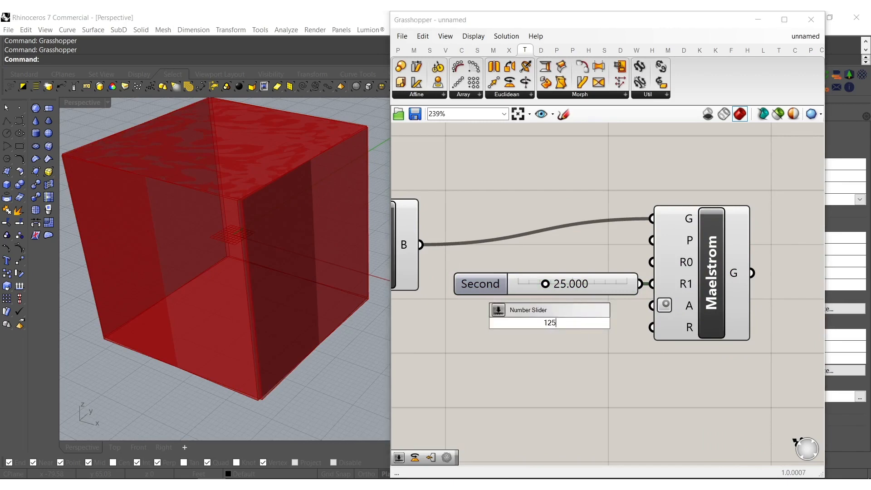
key(Return)
drag(650, 305, 652, 305)
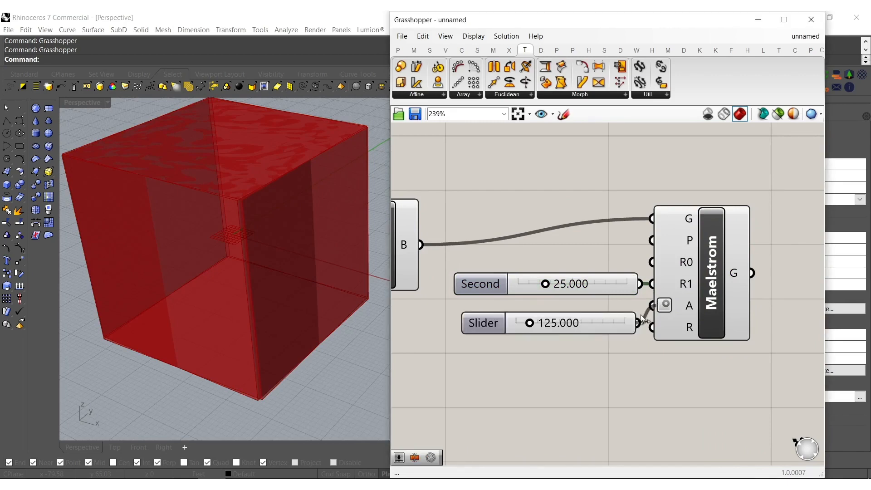
drag(484, 325, 478, 313)
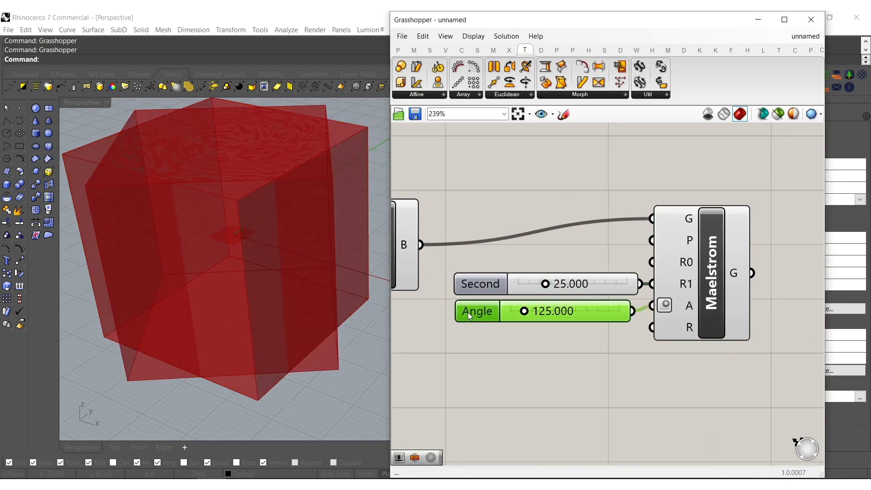
- Move Maelstrom and its two sliders farther from the Box, and set the Angle slider to 241.929
right_drag(132, 210, 235, 262)
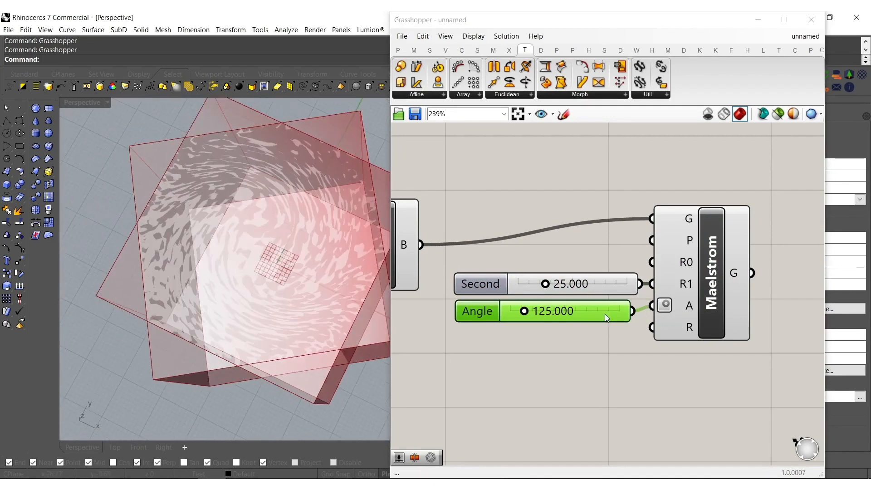
right_drag(605, 314, 584, 325)
right_drag(679, 256, 677, 256)
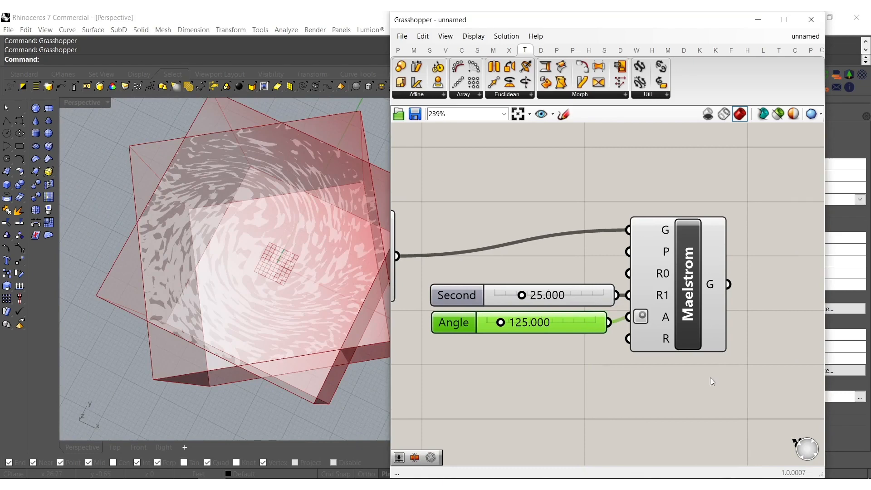
drag(711, 381, 424, 212)
drag(661, 269, 750, 287)
right_drag(752, 290, 636, 255)
click(583, 378)
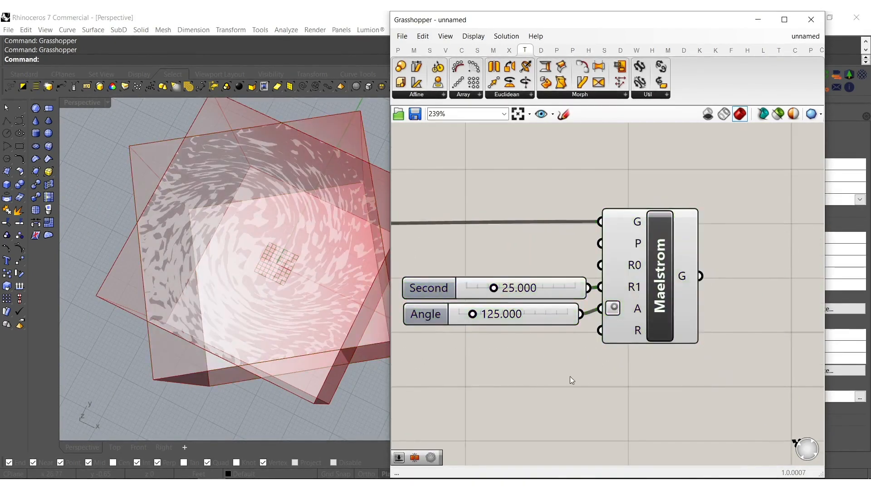
mouse_move(473, 314)
mouse_down()
mouse_move(508, 315)
mouse_move(486, 319)
mouse_up()
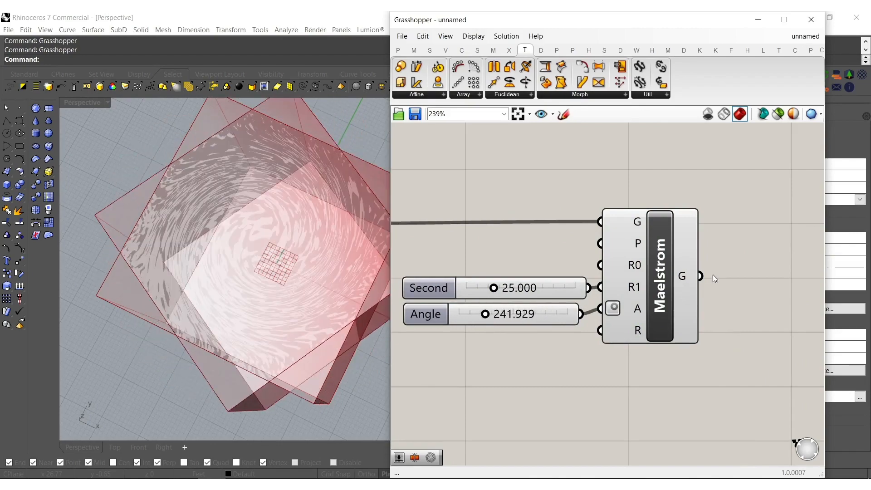
- Bake the Maelstrom geometry, inspect its twisted surface in the Perspective view, and undo the bake
click(662, 281)
middle_click(662, 281)
click(682, 299)
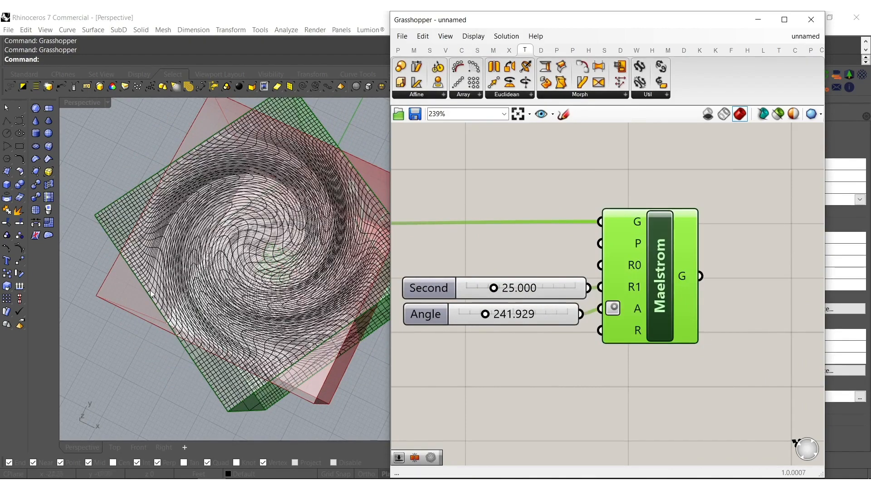
click(137, 207)
right_drag(181, 242, 309, 214)
key(ctrl+z)
- Add a Rotate component and place it between the Box and Maelstrom
right_drag(540, 203, 624, 211)
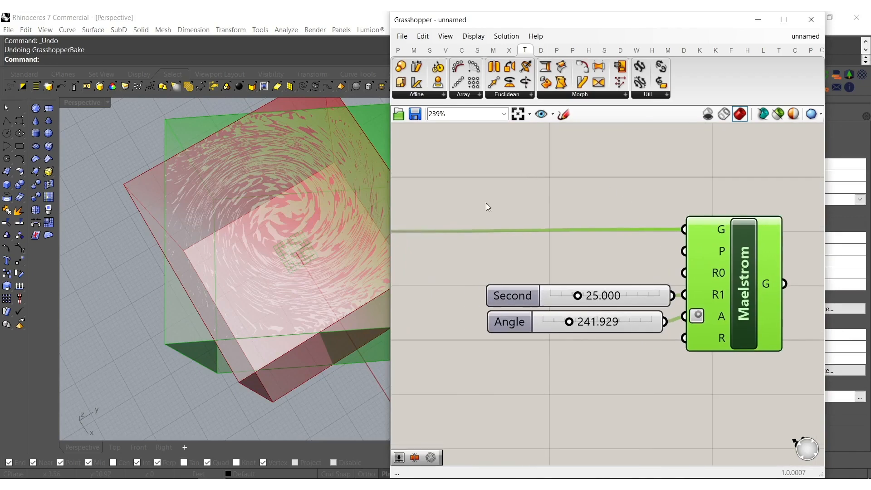
right_drag(218, 242, 254, 199)
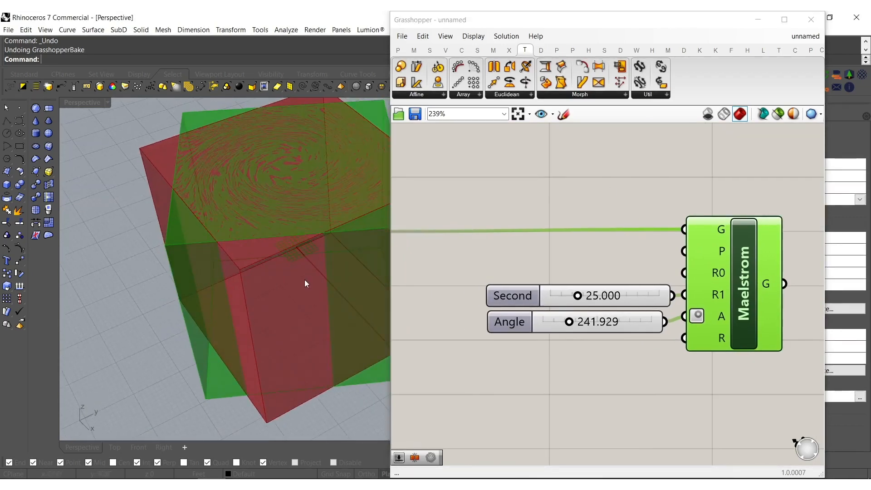
right_drag(539, 210, 662, 240)
click(609, 236)
double_click(553, 226)
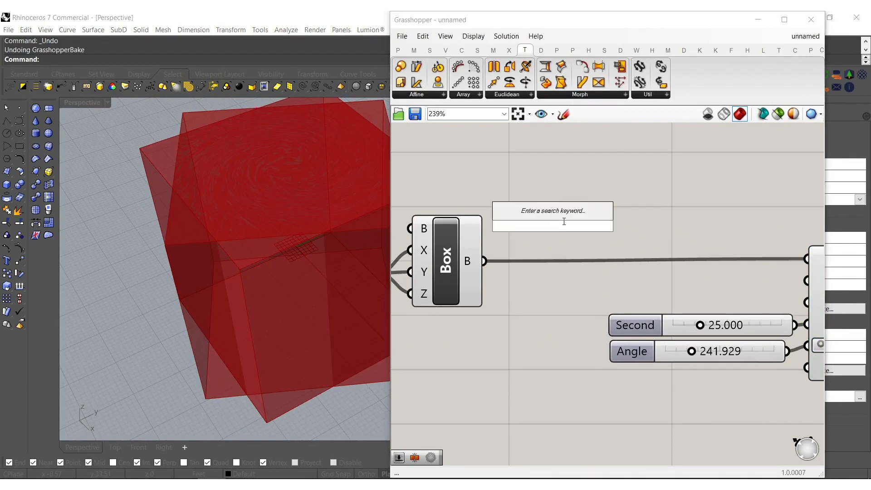
text(rot)
click(555, 183)
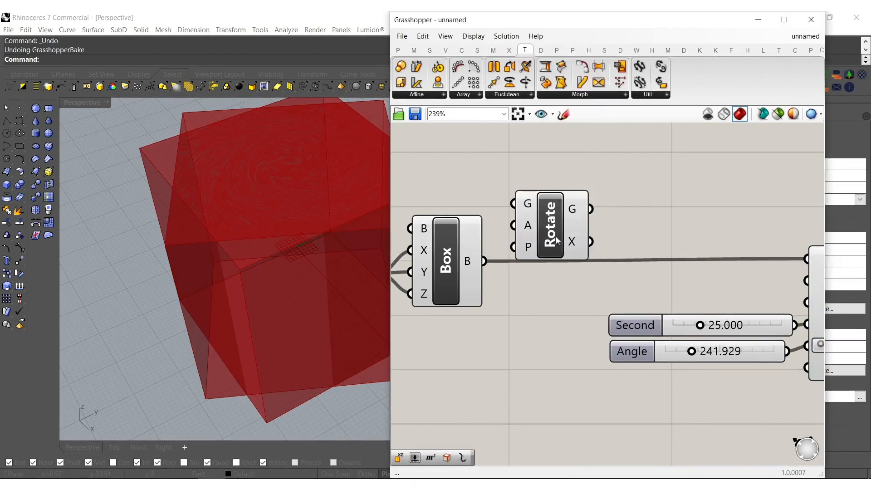
drag(556, 238, 631, 248)
- Add an XZ Plane and a YZ Plane component, stacked above the Box and Rotate components
click(537, 181)
double_click(536, 181)
text(xz)
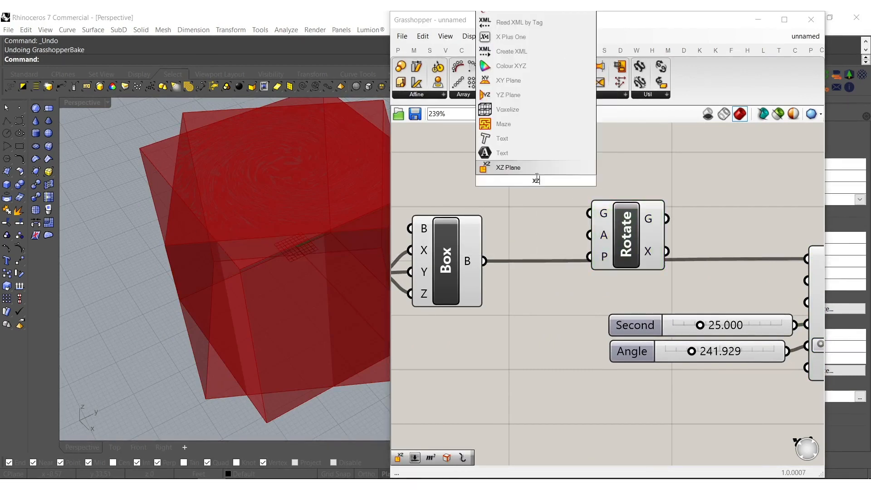
click(571, 171)
right_drag(542, 140, 510, 242)
double_click(508, 238)
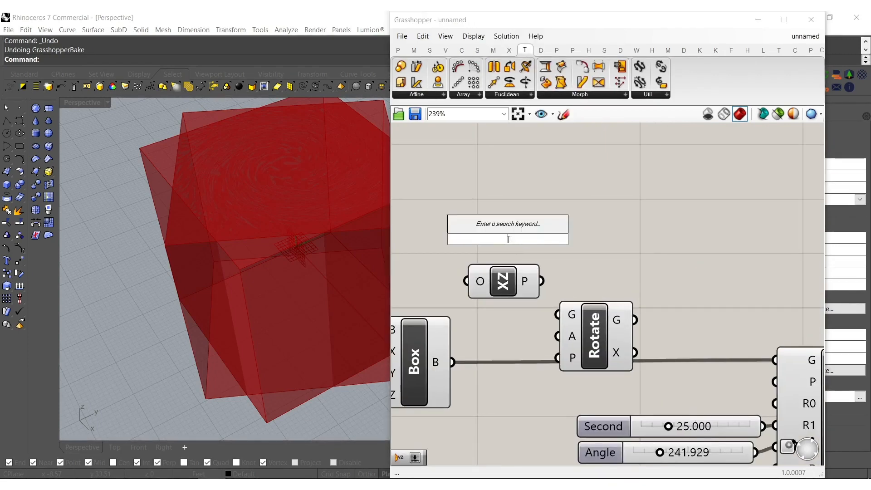
text(yz)
click(483, 224)
click(498, 243)
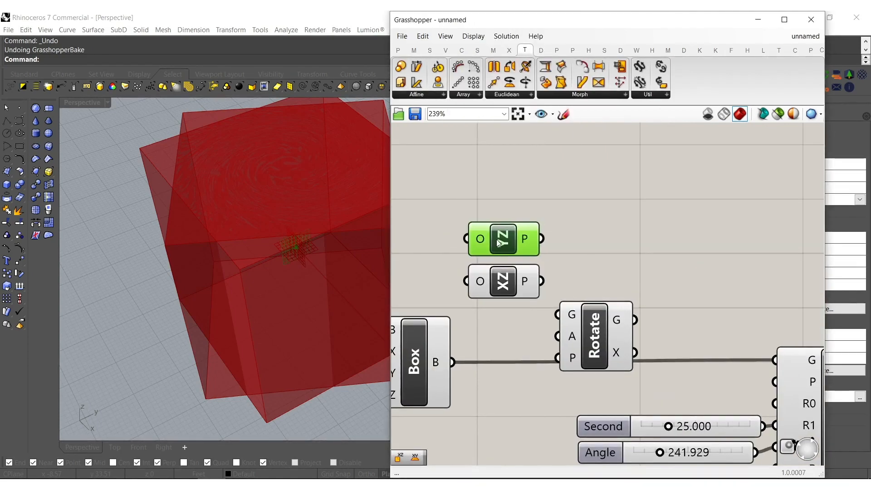
click(609, 167)
- Duplicate Rotate, then wire the XZ plane to the first Rotate's plane input and the YZ plane to the second's
drag(558, 357, 535, 305)
mouse_move(598, 358)
mouse_down()
mouse_move(688, 364)
mouse_move(605, 359)
mouse_move(602, 249)
mouse_move(542, 240)
mouse_up()
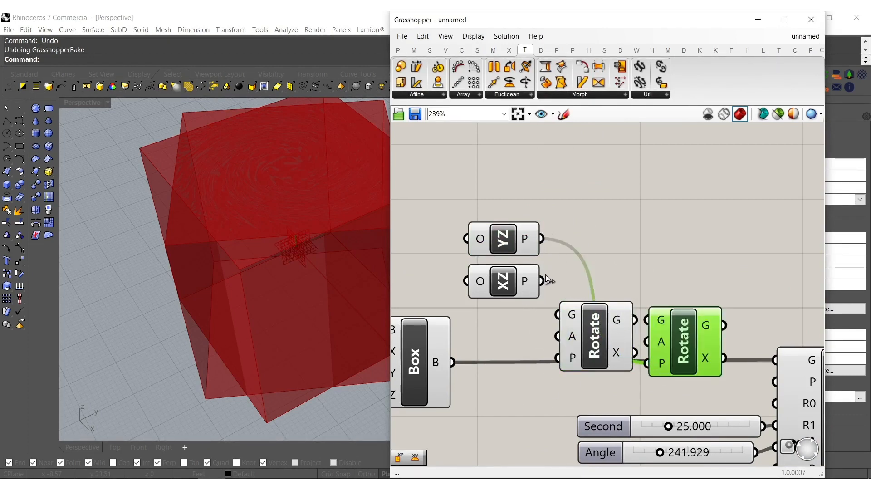
drag(541, 280, 559, 355)
- Set the angle inputs of both Rotate components to degrees
right_click(572, 344)
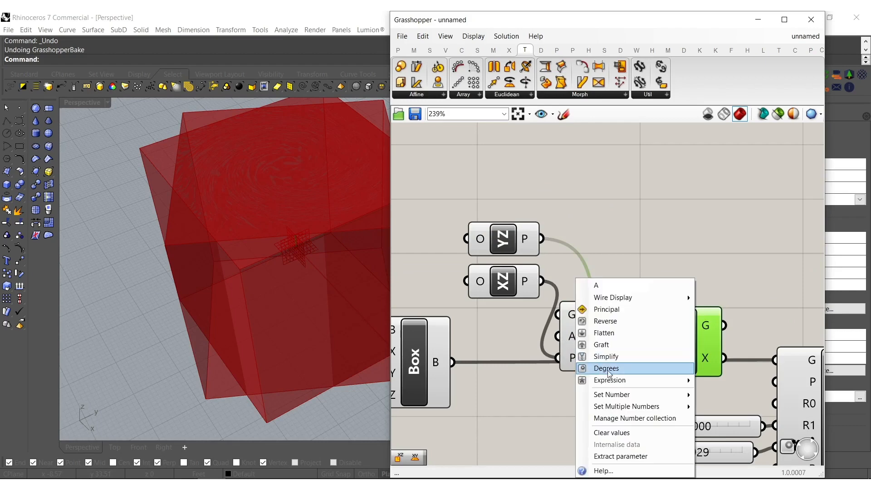
click(608, 370)
right_click(660, 341)
click(685, 368)
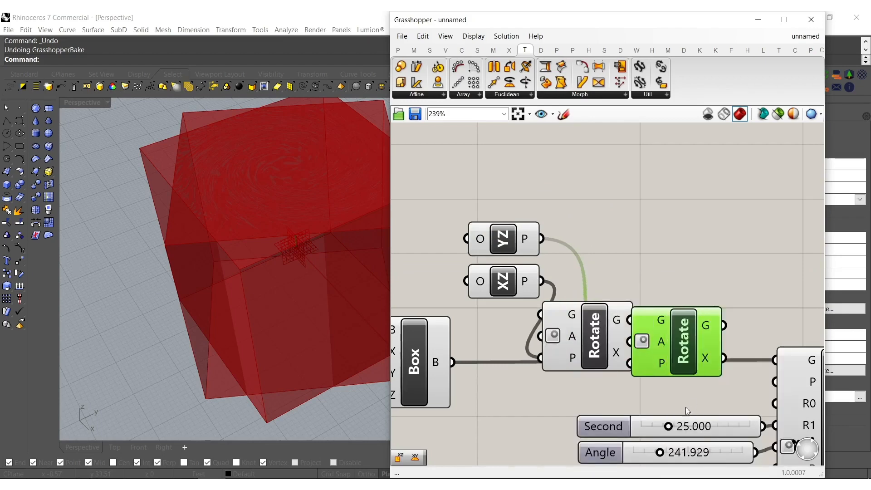
- Duplicate the Angle slider, place the copy beside the YZ Plane, and wire it to the angle inputs of both Rotate components
right_drag(683, 453, 690, 388)
click(690, 387)
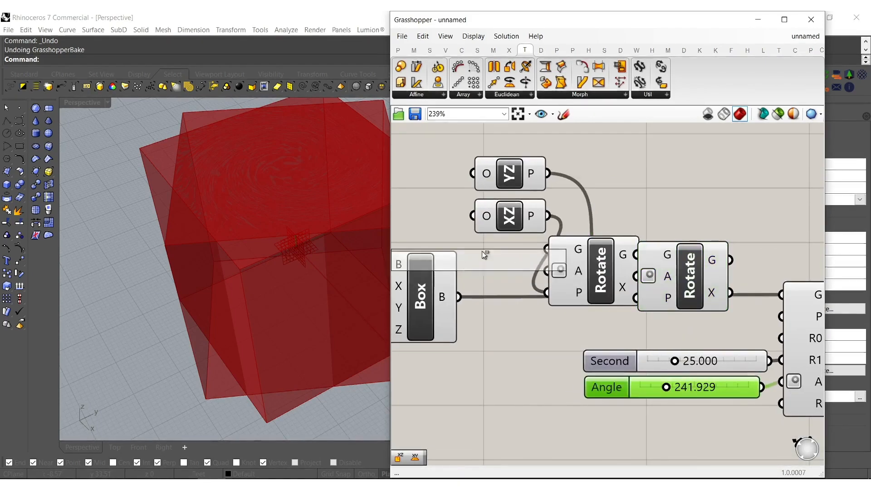
key(ctrl+v)
drag(456, 157, 547, 271)
drag(671, 277, 456, 157)
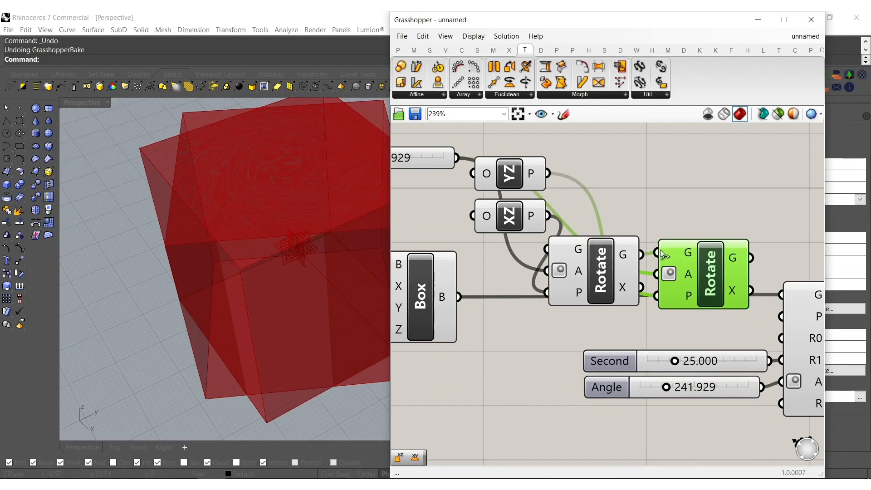
- Wire the Box into the first Rotate's geometry input and the second Rotate's geometry output into Maelstrom's geometry input
drag(545, 252, 448, 307)
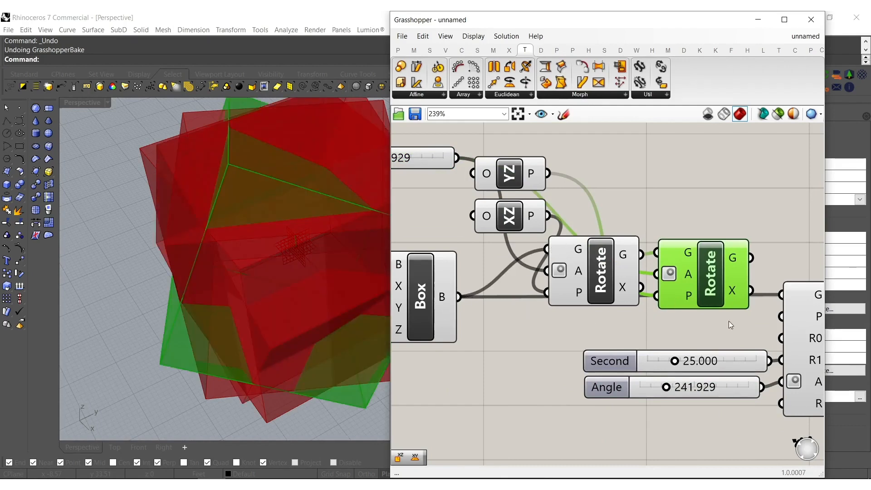
right_drag(728, 321, 584, 327)
click(647, 222)
drag(608, 268, 639, 302)
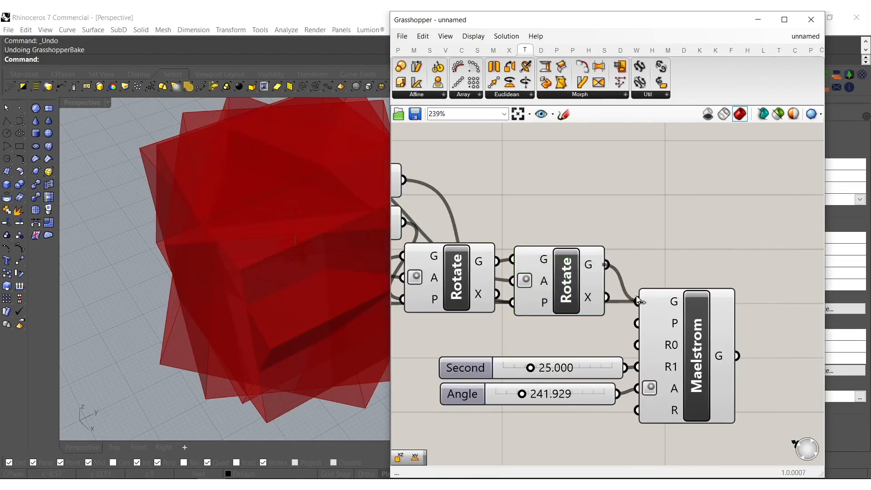
- Turn off the preview of every component except Maelstrom and inspect the twisted box from the side
scroll(660, 249, down, 4)
drag(701, 404, 387, 127)
middle_click(503, 231)
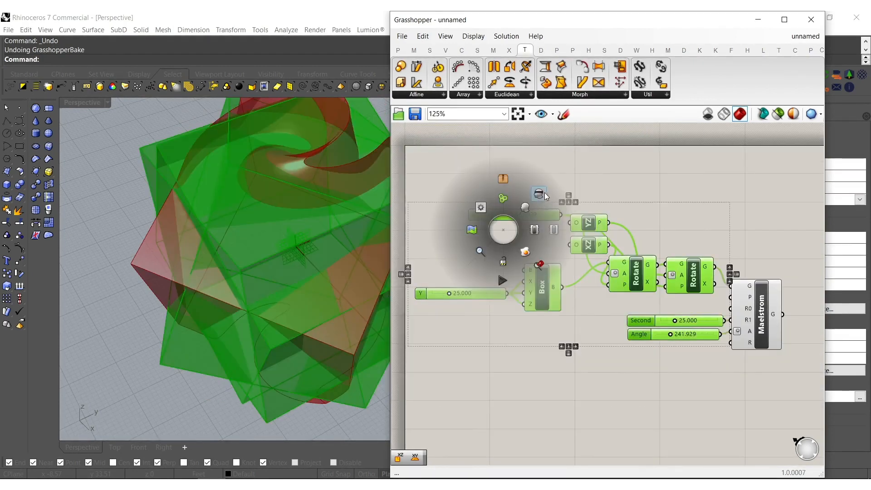
click(544, 193)
shift+right_drag(218, 219, 184, 215)
shift+right_drag(316, 348, 209, 220)
- Set the Angle slider that drives both Rotate components to 235.895
right_drag(510, 242, 526, 285)
click(526, 285)
scroll(529, 273, up, 5)
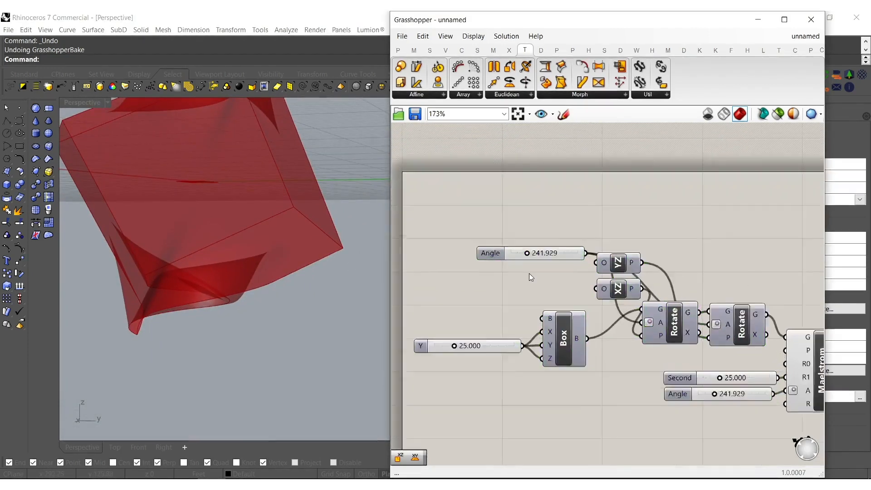
drag(523, 228, 533, 228)
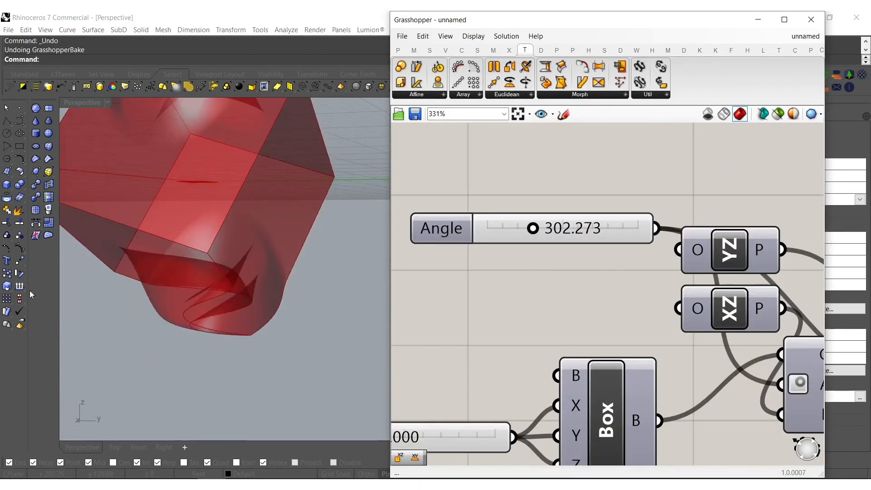
right_drag(205, 287, 261, 207)
mouse_move(534, 231)
mouse_down()
mouse_move(507, 228)
mouse_move(525, 228)
mouse_up()
- Set the Second slider feeding Maelstrom's R1 input to 39.105 and view the whole twisted shape
scroll(546, 254, down, 5)
scroll(688, 313, up, 4)
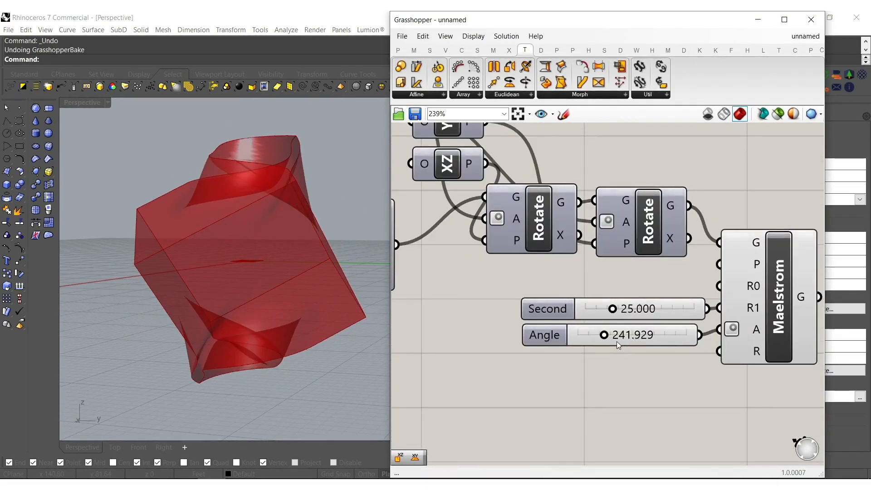
scroll(620, 314, up, 2)
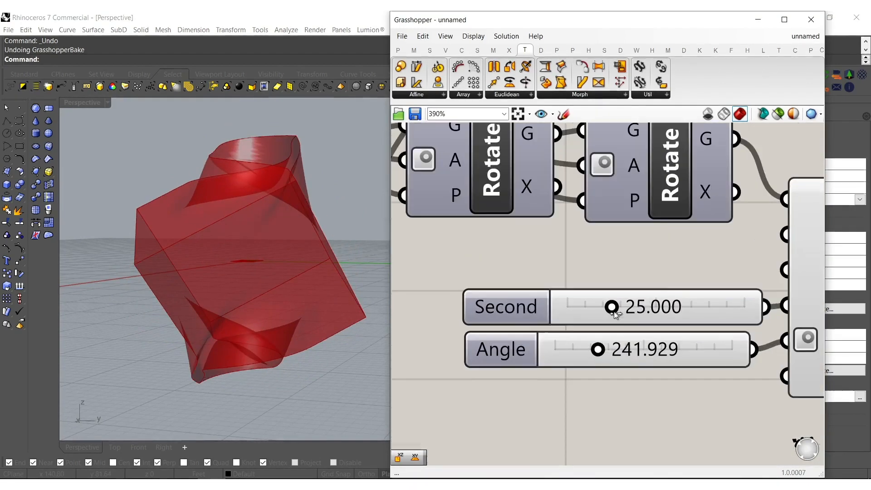
drag(614, 308, 640, 309)
right_drag(200, 229, 290, 213)
scroll(268, 235, down, 8)
right_drag(604, 297, 568, 299)
right_drag(607, 272, 579, 274)
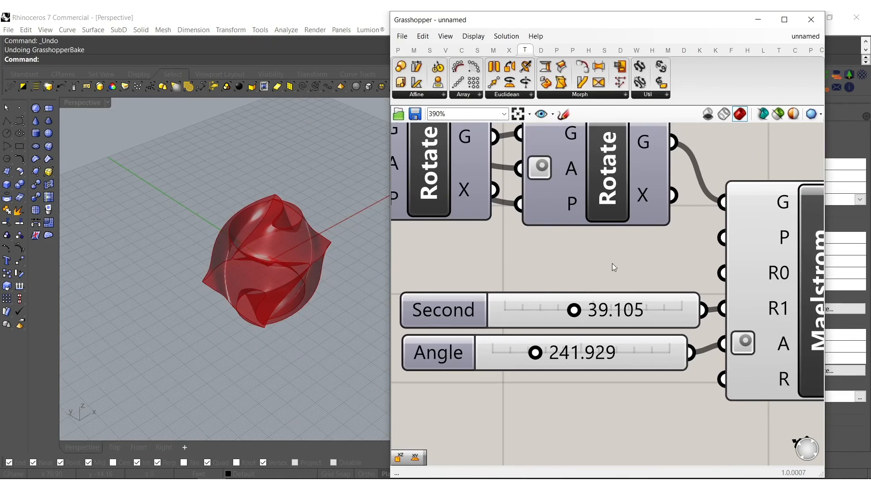
- Set the Angle slider feeding Maelstrom to 245.635
scroll(604, 328, up, 3)
mouse_move(517, 362)
mouse_down()
mouse_move(543, 360)
mouse_move(516, 360)
mouse_up()
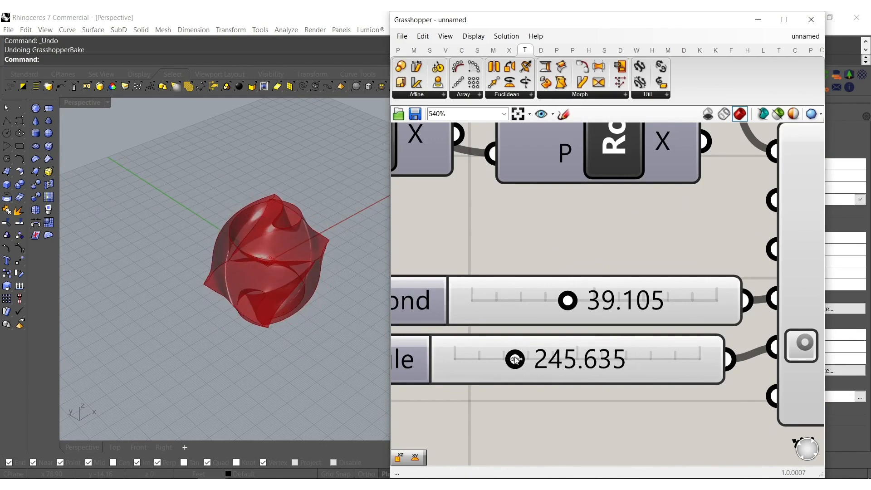
scroll(537, 332, down, 6)
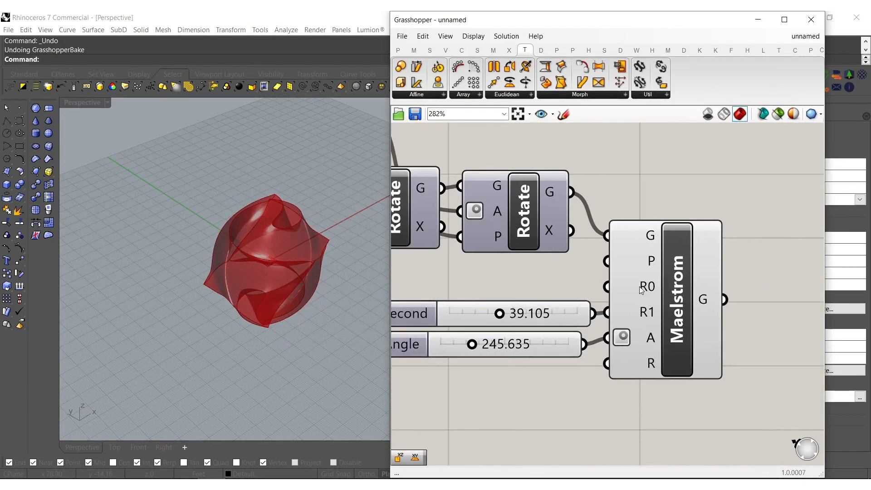
- Add a Spatial Deform component after Maelstrom
scroll(641, 291, down, 3)
click(526, 295)
click(608, 129)
click(595, 97)
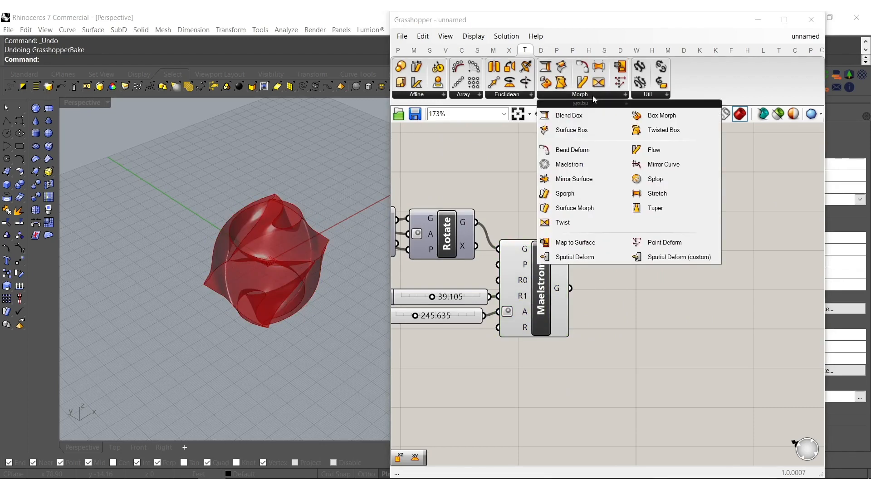
click(584, 258)
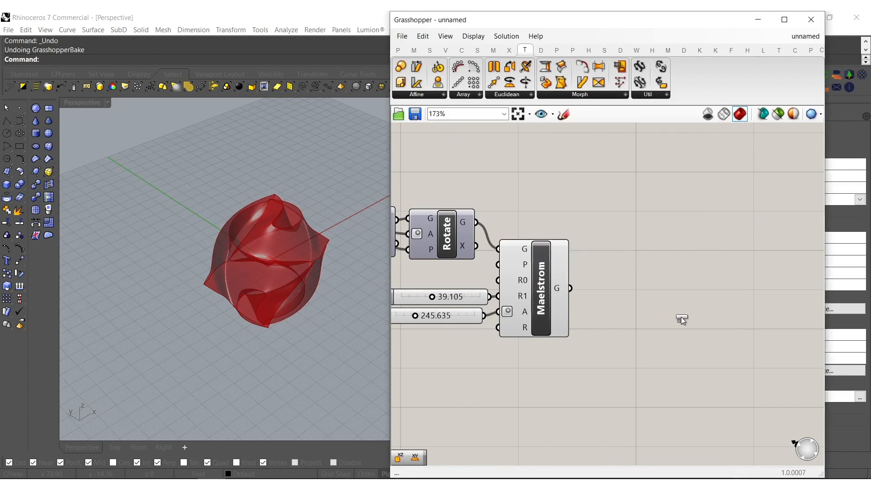
click(681, 317)
- Add a Populate Geometry component below the Box and wire the Box output to its geometry input
right_drag(455, 347, 685, 313)
right_drag(470, 268, 559, 293)
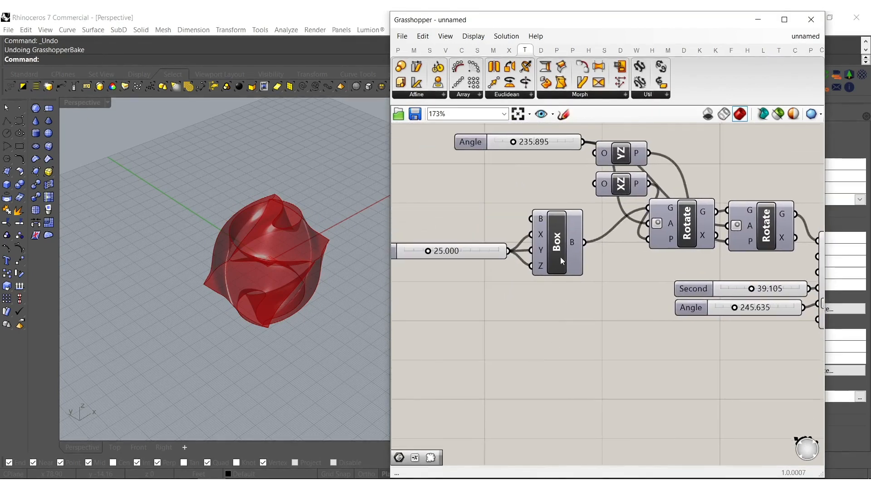
right_drag(571, 350, 539, 347)
double_click(539, 347)
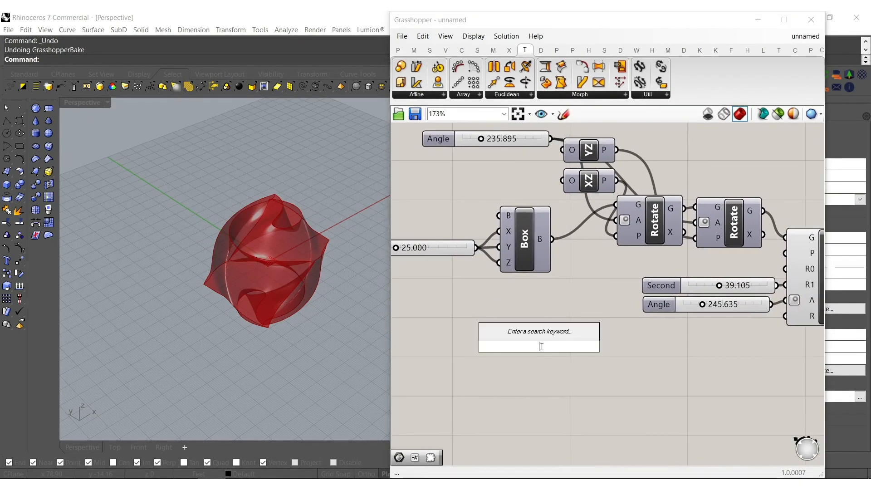
text(pop)
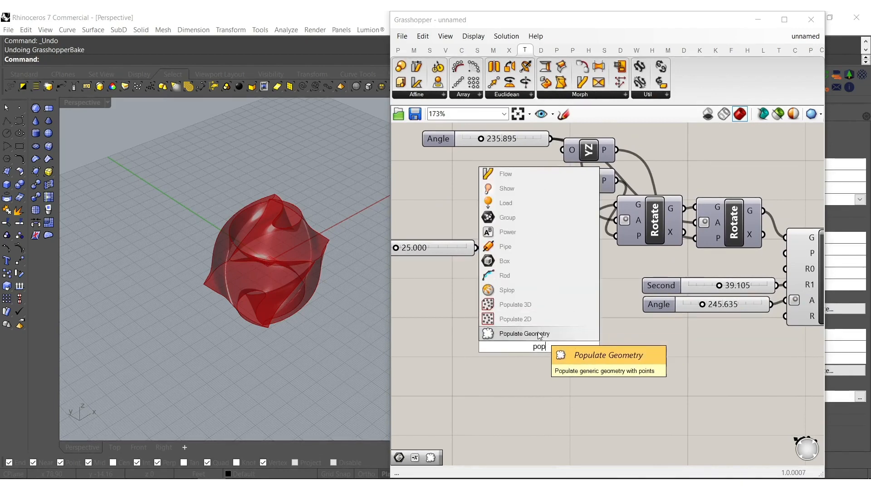
click(539, 335)
drag(521, 326, 552, 239)
- Create a number slider with the value 15 and wire it to Populate Geometry's count input
double_click(449, 345)
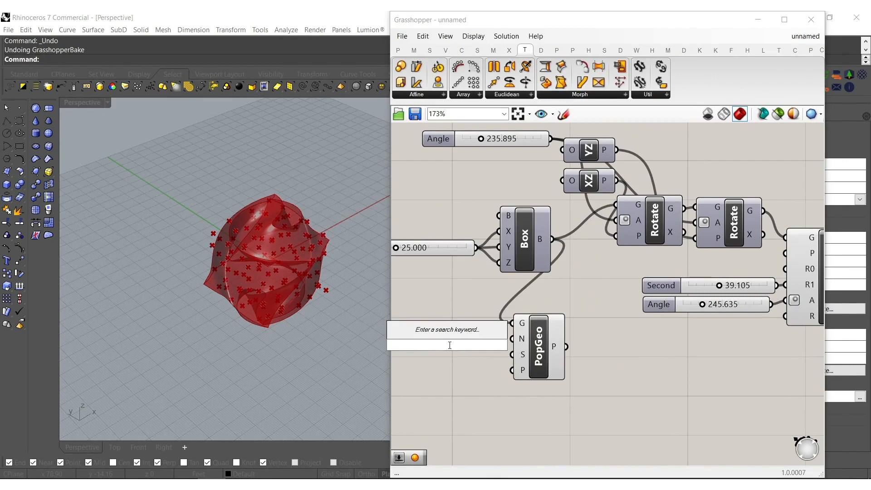
text(15)
key(Return)
drag(513, 345, 554, 352)
right_drag(571, 359, 503, 349)
click(503, 349)
- Add a Vector 2Pt component and wire the Populate Geometry points to its A input
double_click(543, 392)
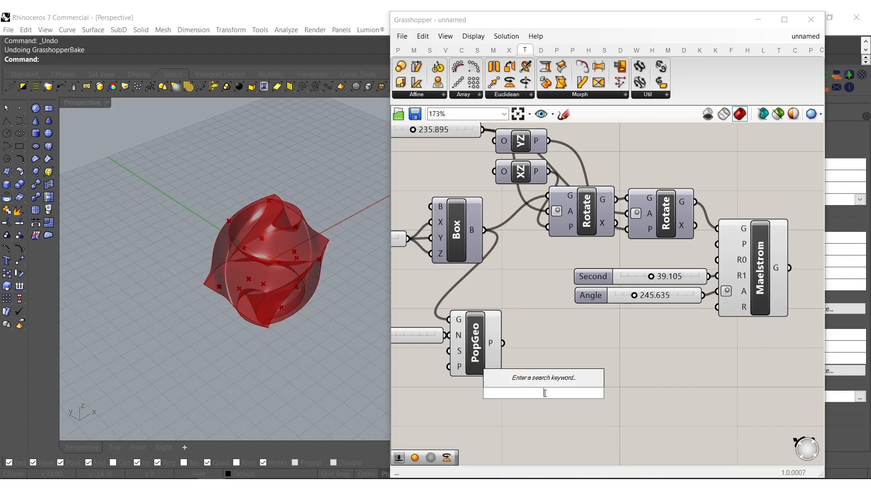
right_drag(769, 326, 646, 334)
right_drag(729, 342, 692, 346)
scroll(744, 298, up, 4)
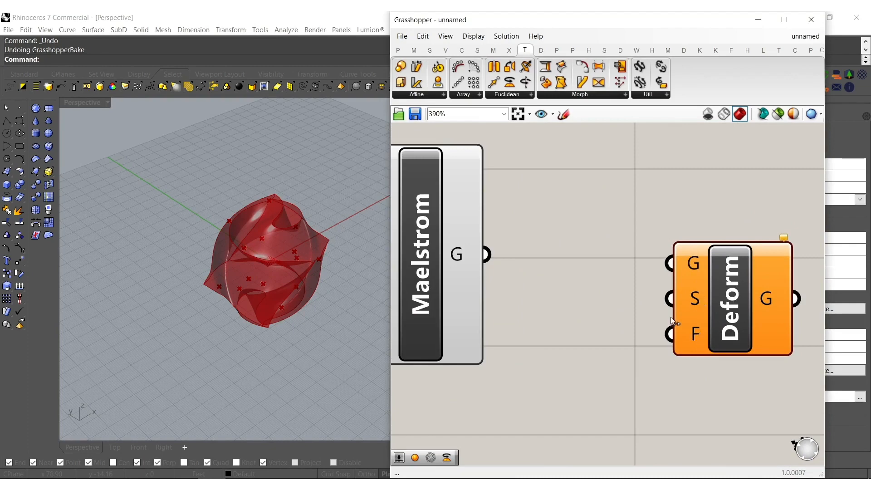
scroll(670, 316, down, 5)
double_click(504, 350)
text(vec)
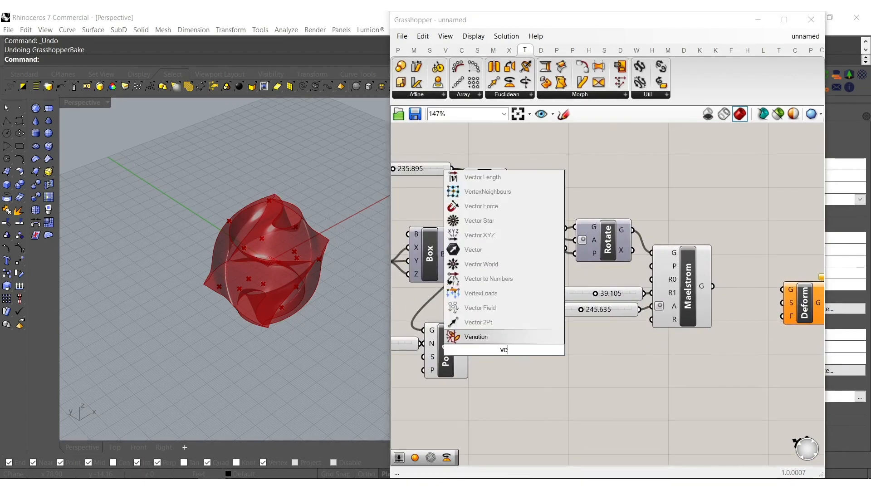
click(496, 291)
drag(508, 348, 453, 356)
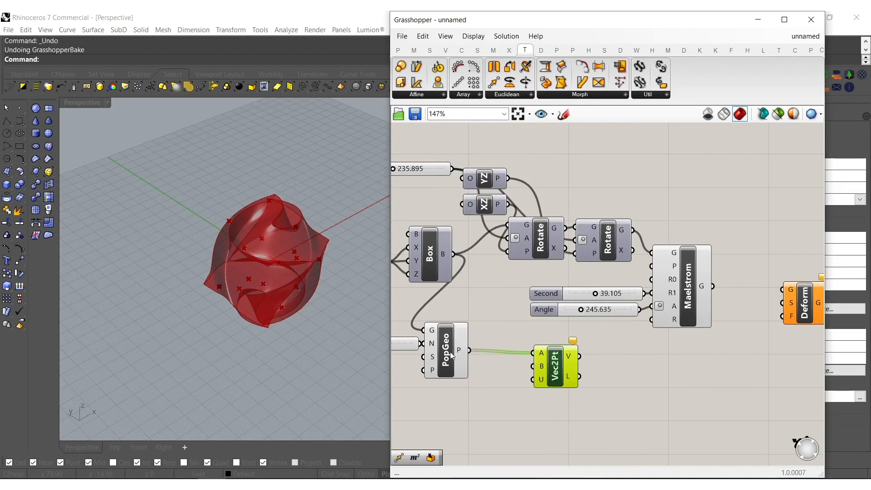
- Add a Volume component, feed it the Box, and wire its centroid output to Vector 2Pt's B input
double_click(502, 388)
text(vol)
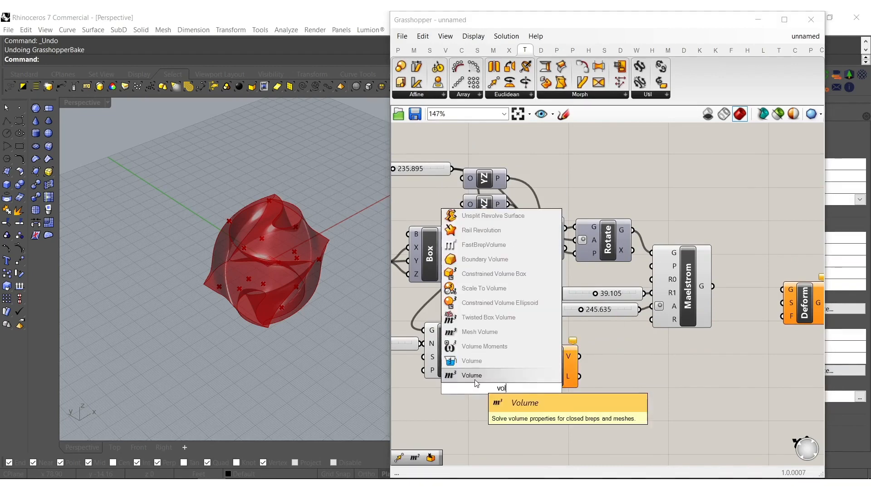
key(Return)
drag(481, 393, 445, 261)
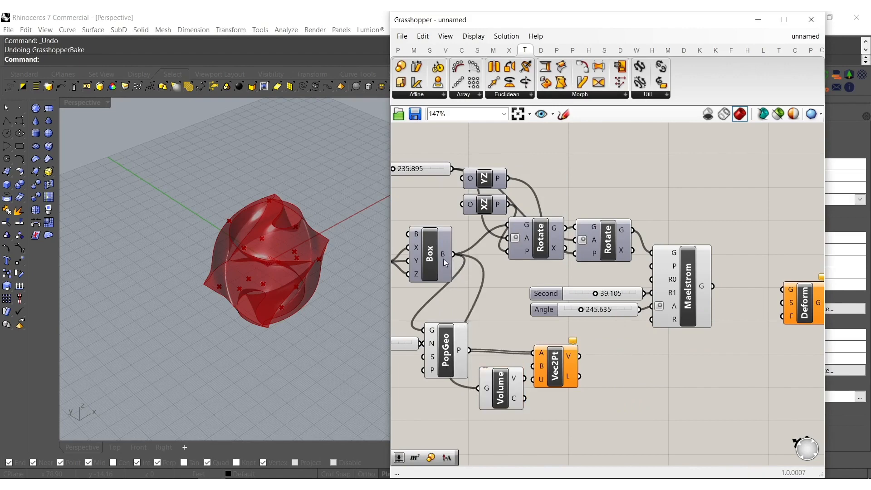
drag(563, 381, 567, 363)
right_drag(599, 369, 551, 367)
click(550, 367)
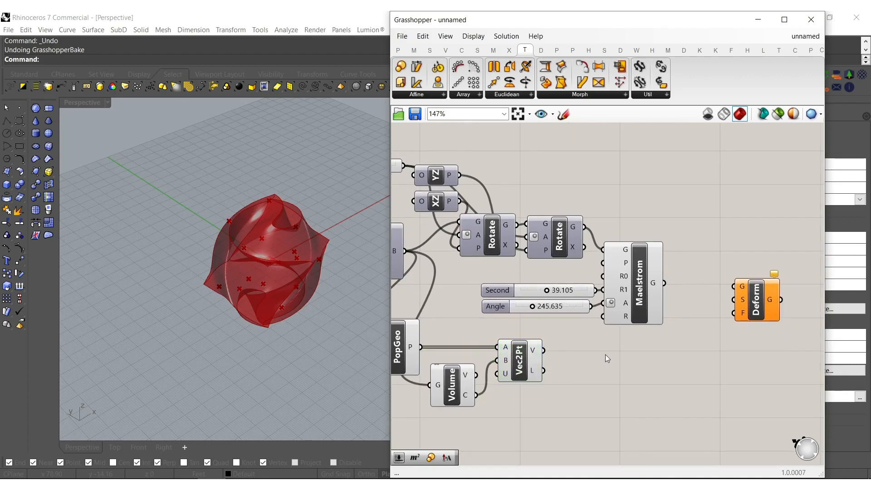
- Add an Amplitude component, wire the Vector 2Pt vector into it, and connect its output to Spatial Deform's F input
double_click(595, 406)
text(ampl)
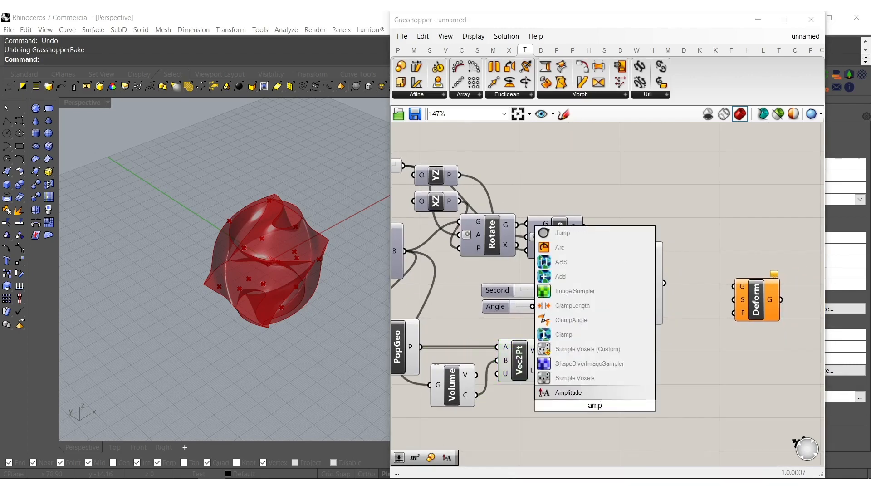
click(559, 392)
drag(571, 398, 543, 350)
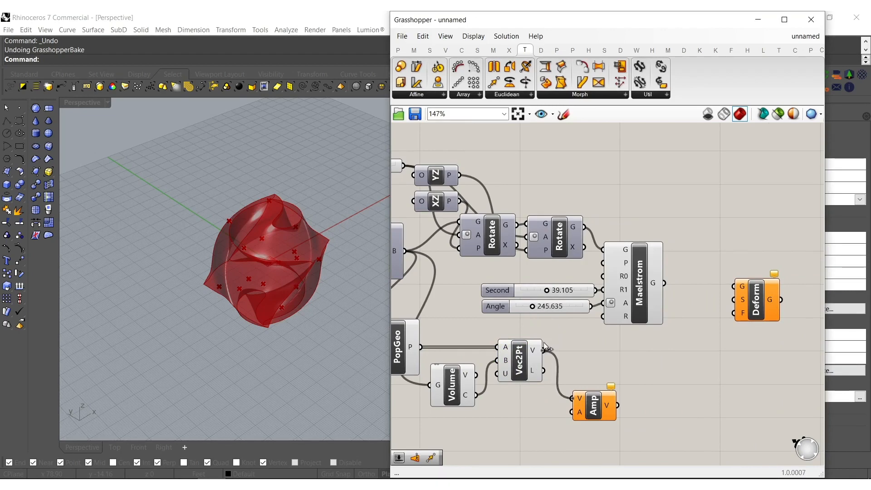
drag(618, 405, 733, 313)
- Create a number slider with the value 50 and wire it to the Amplitude component's A input
right_drag(510, 433, 548, 407)
double_click(548, 410)
text(5)
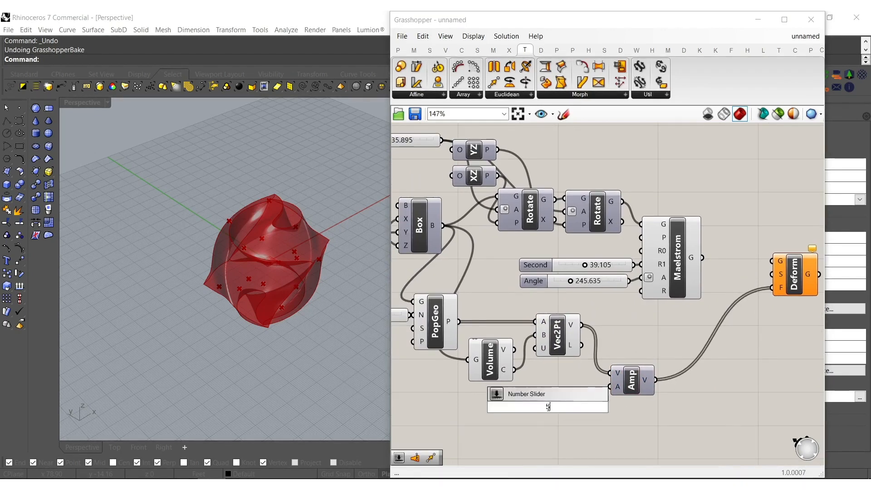
key(Return)
drag(607, 405, 610, 387)
- Wire the Populate Geometry points to Spatial Deform's S input and move Spatial Deform farther from Maelstrom
right_drag(755, 289, 727, 288)
scroll(681, 322, down, 3)
drag(747, 275, 527, 323)
scroll(689, 278, up, 3)
right_drag(746, 311, 700, 311)
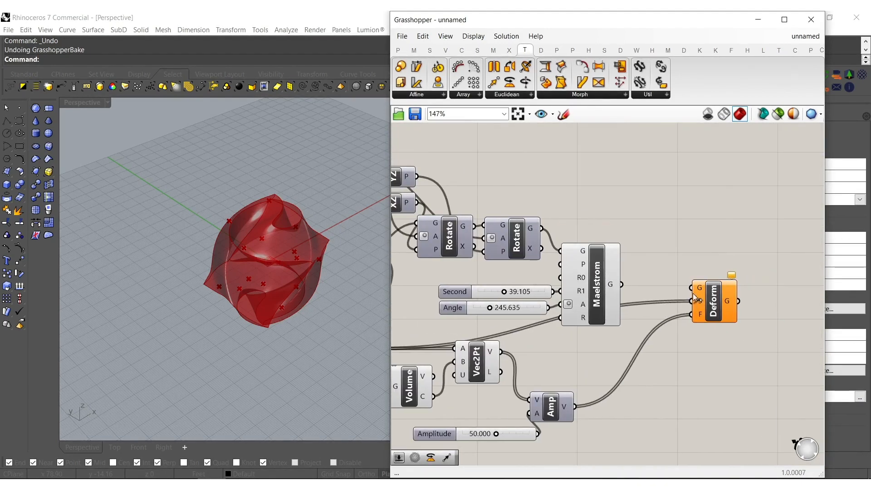
drag(710, 297, 732, 296)
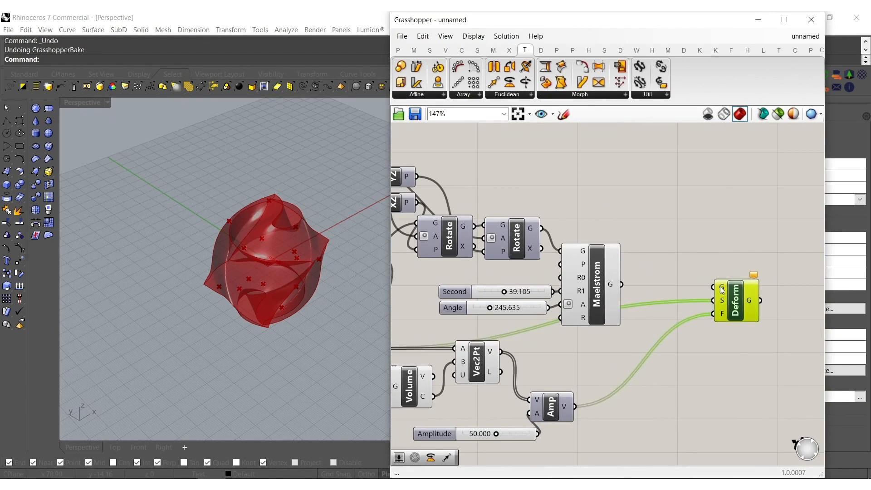
- Add a Mesh Brep component between Maelstrom and Spatial Deform, wiring Maelstrom's geometry through it into Spatial Deform's G input
double_click(650, 263)
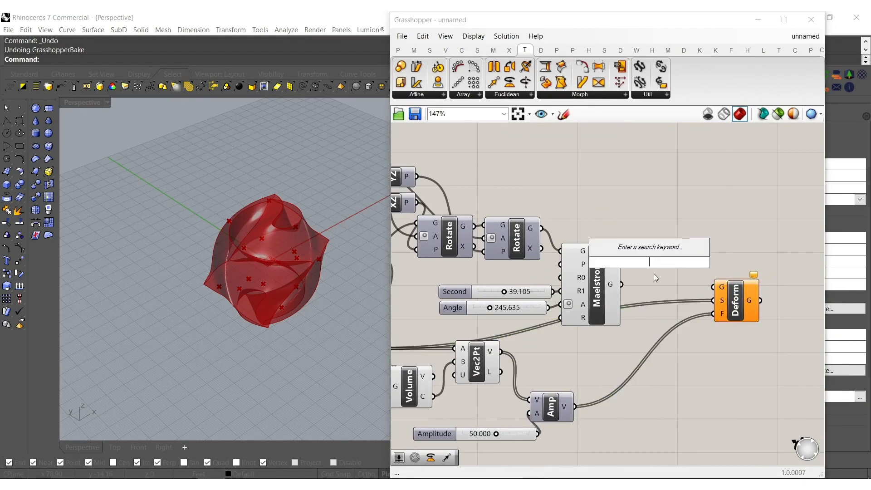
click(654, 275)
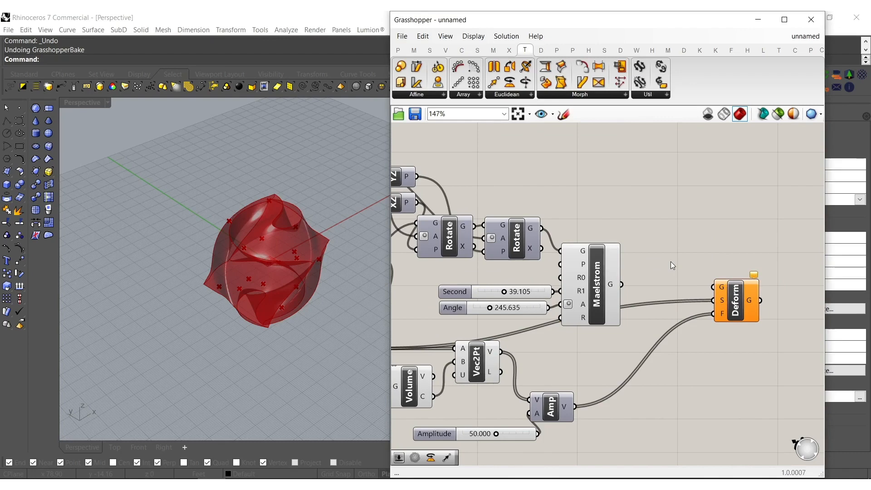
double_click(671, 261)
text(mesh)
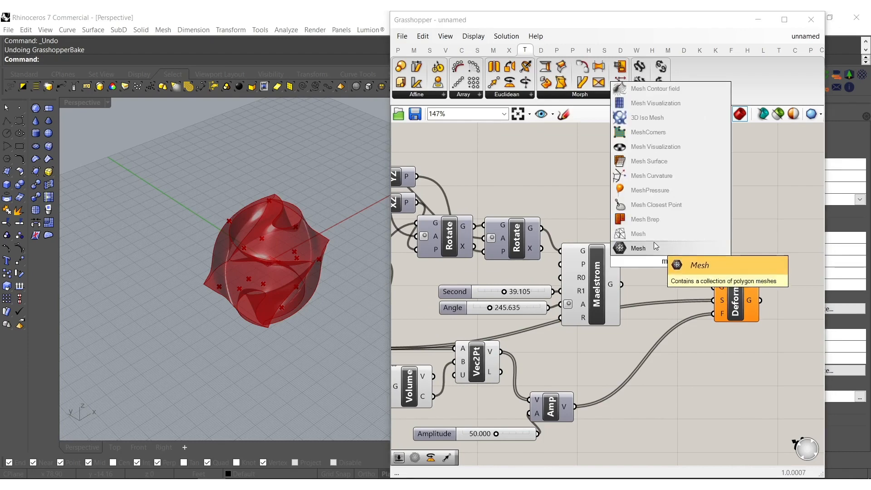
click(658, 219)
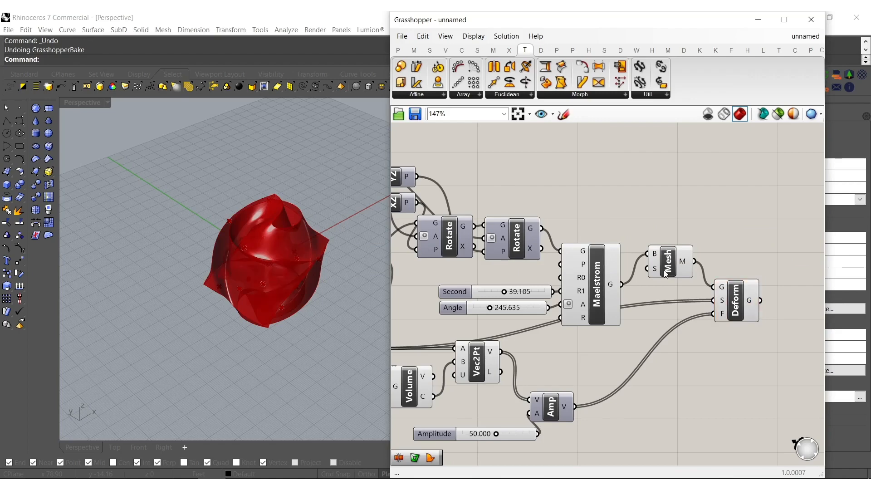
drag(665, 275, 665, 295)
right_drag(588, 334, 631, 329)
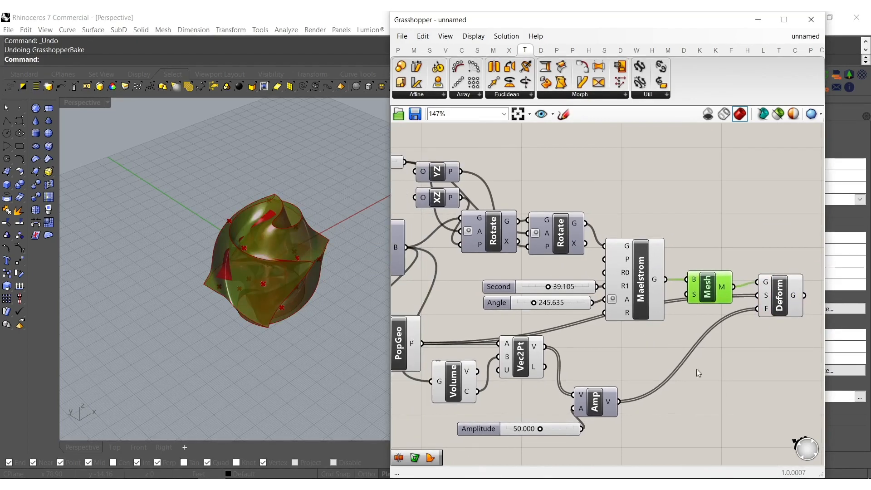
- Turn off the preview of the Maelstrom and Mesh Brep components so only the deformed geometry shows
drag(696, 370, 629, 235)
middle_click(634, 278)
click(669, 241)
click(720, 186)
scroll(209, 276, up, 7)
shift+right_drag(208, 276, 245, 304)
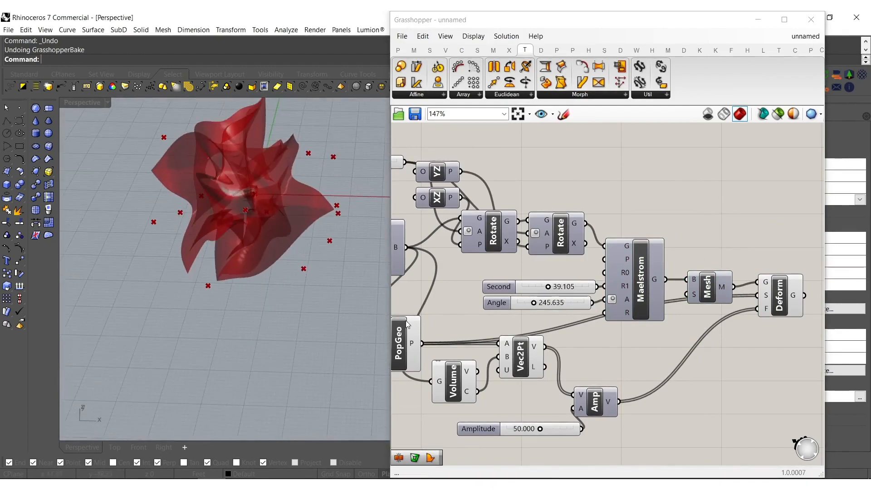
- Turn off the preview of the upstream components, including Box, the planes, both Rotates and Populate Geometry
right_drag(497, 319, 617, 303)
scroll(618, 315, down, 3)
drag(707, 413, 433, 152)
middle_click(557, 315)
click(592, 281)
right_drag(598, 282, 633, 268)
click(424, 255)
right_drag(282, 190, 223, 272)
- Set the Amplitude slider to 19.048 and move it farther from the Amplitude component
right_drag(689, 367, 660, 367)
scroll(659, 367, up, 2)
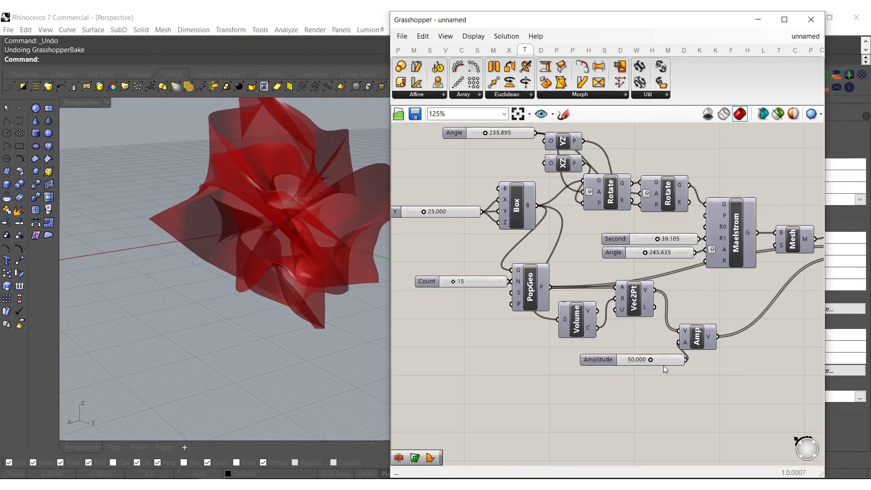
scroll(664, 365, up, 3)
drag(645, 358, 617, 357)
drag(672, 356, 608, 364)
- Add a Negative component and route the amplitude slider through it into the Amplitude component's A input
double_click(666, 396)
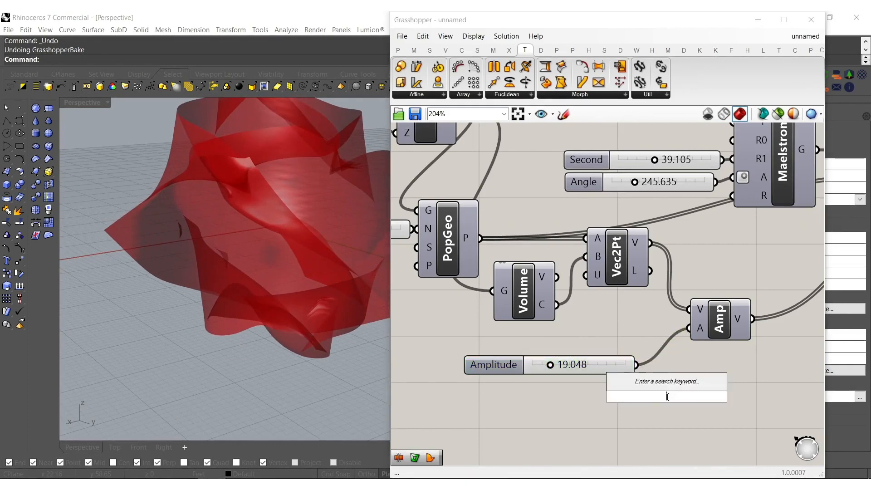
text(neg)
click(643, 388)
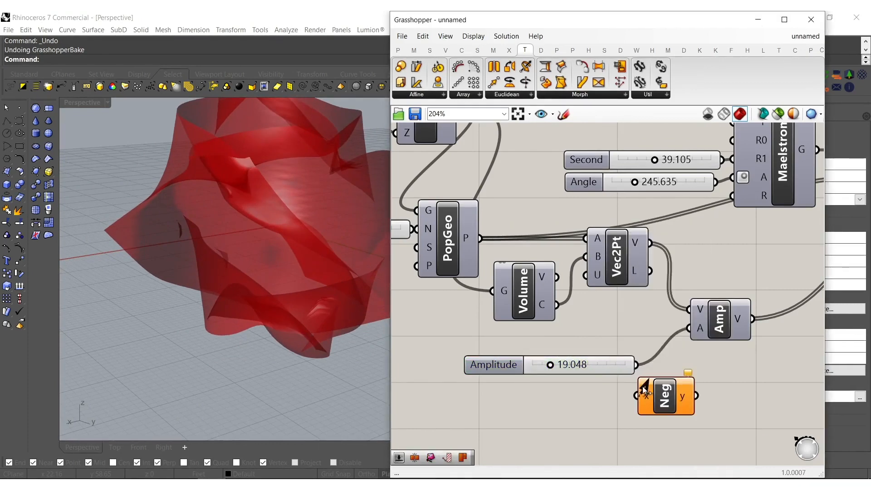
drag(643, 387, 636, 365)
drag(684, 396, 695, 333)
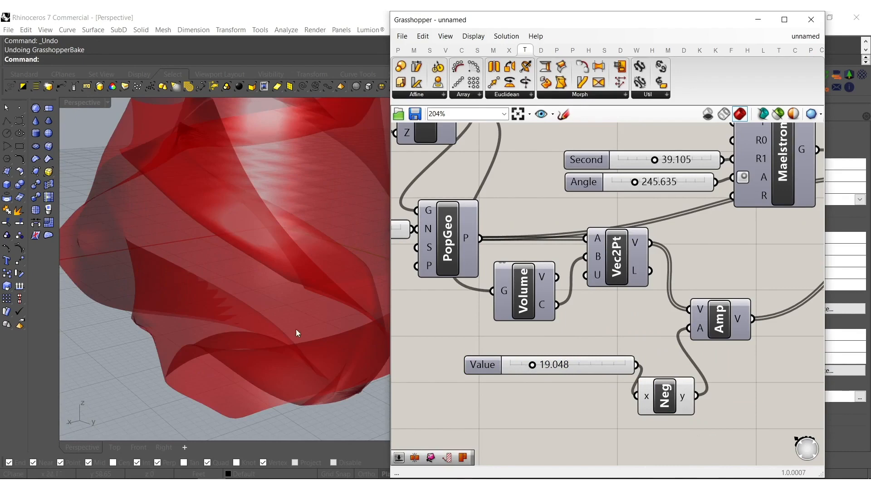
scroll(296, 328, down, 5)
right_drag(287, 306, 316, 295)
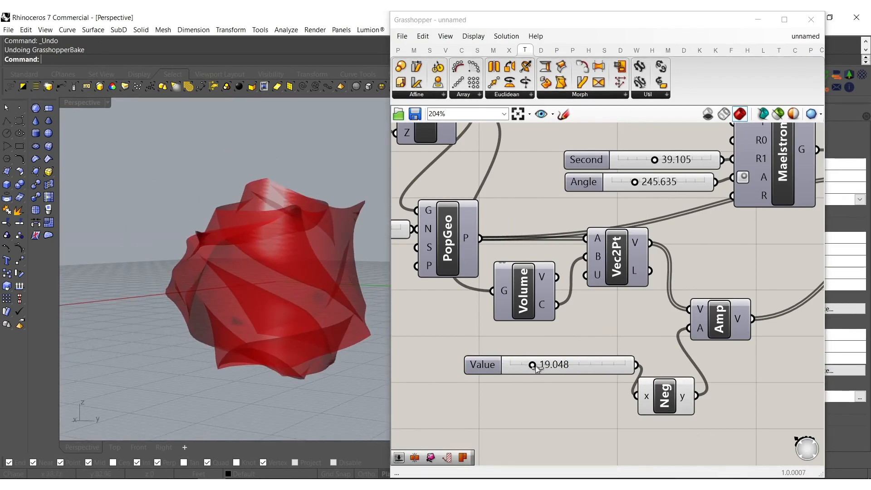
- Set the Value slider feeding the Negative component to 100
drag(536, 368, 633, 372)
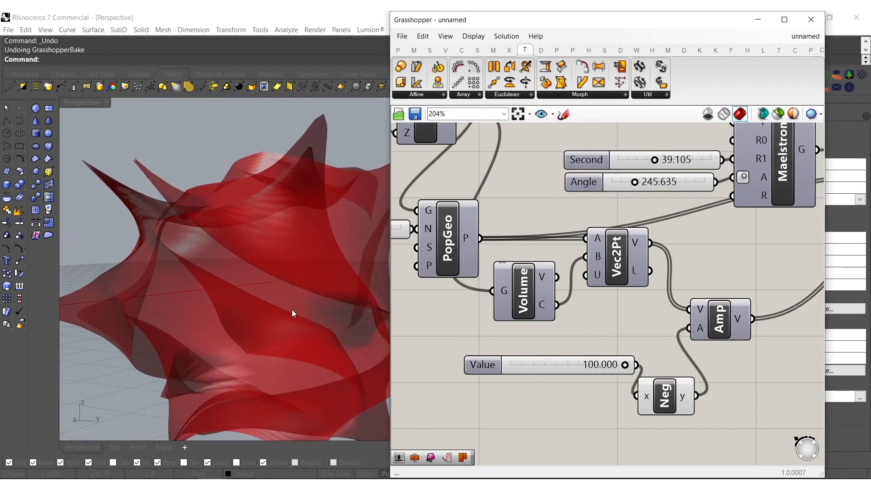
scroll(294, 313, down, 5)
right_drag(286, 247, 328, 274)
- Wire the Value slider directly to the Amplitude component's A input, bypassing Negative, and set it to 63.539
drag(638, 365, 688, 328)
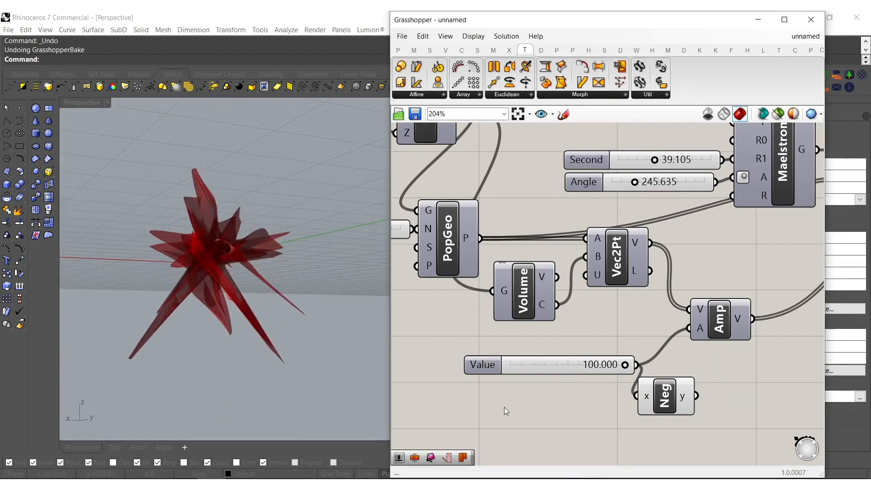
scroll(628, 384, up, 4)
drag(699, 346, 582, 361)
right_drag(131, 310, 245, 299)
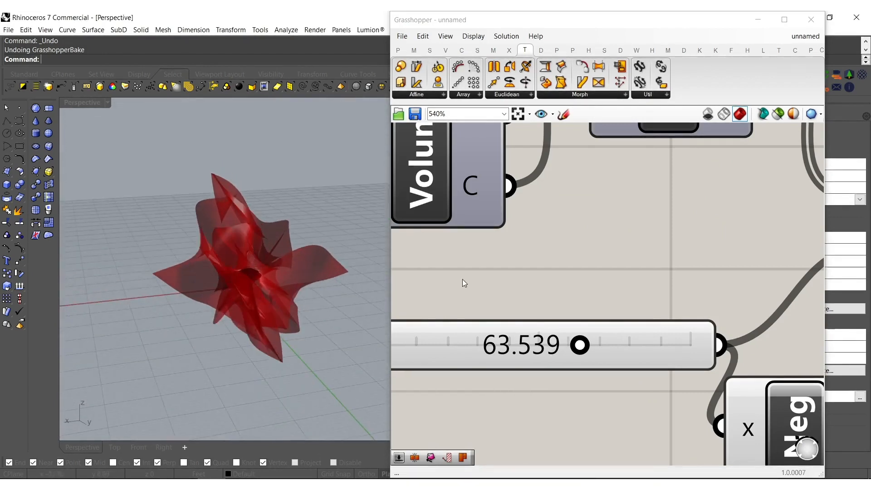
- Set the Angle slider driving the Rotate components to 222.924
scroll(472, 287, down, 9)
right_drag(430, 161, 503, 215)
scroll(502, 214, up, 5)
scroll(470, 209, up, 4)
mouse_move(456, 199)
mouse_down()
mouse_move(447, 198)
mouse_move(496, 200)
mouse_move(461, 200)
mouse_up()
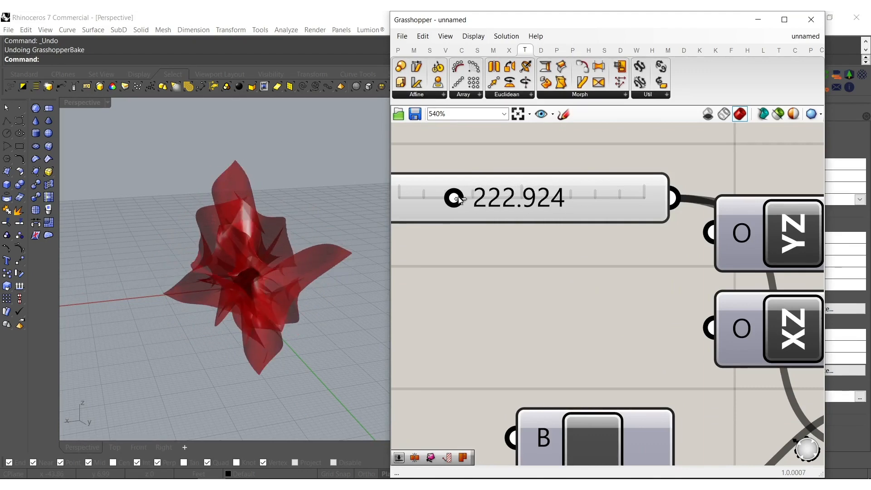
right_drag(209, 360, 295, 354)
scroll(497, 295, down, 6)
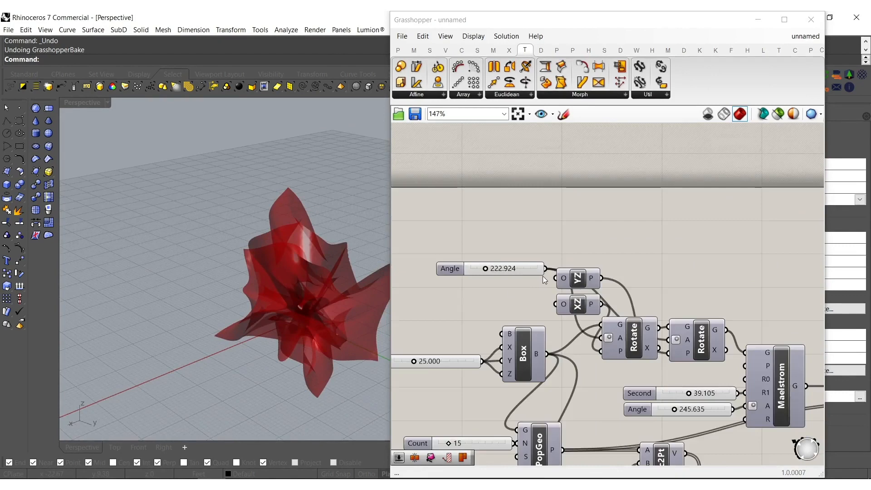
- Add a mesh Contour component after Spatial Deform
right_drag(581, 340, 529, 344)
scroll(567, 339, up, 2)
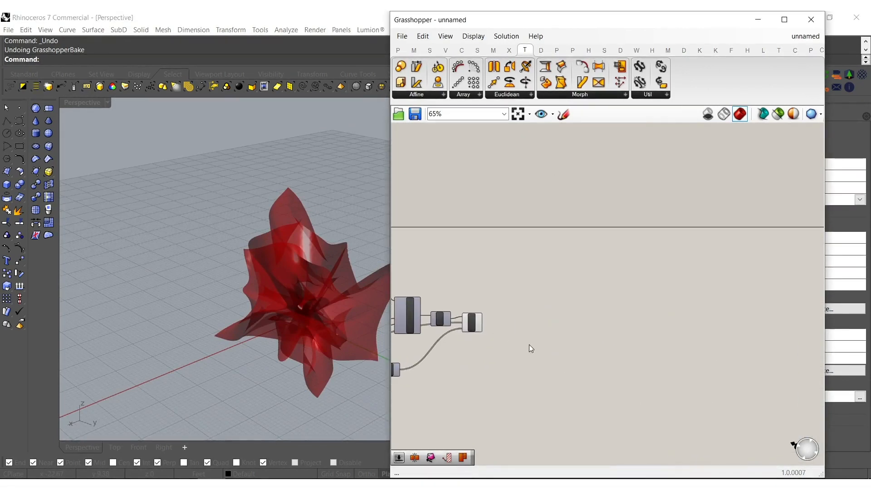
double_click(529, 344)
text(cont)
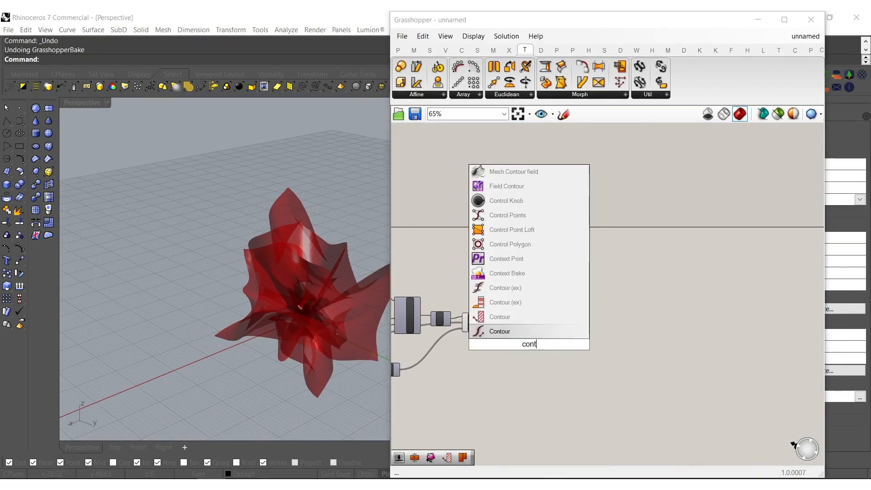
click(507, 313)
scroll(524, 348, up, 3)
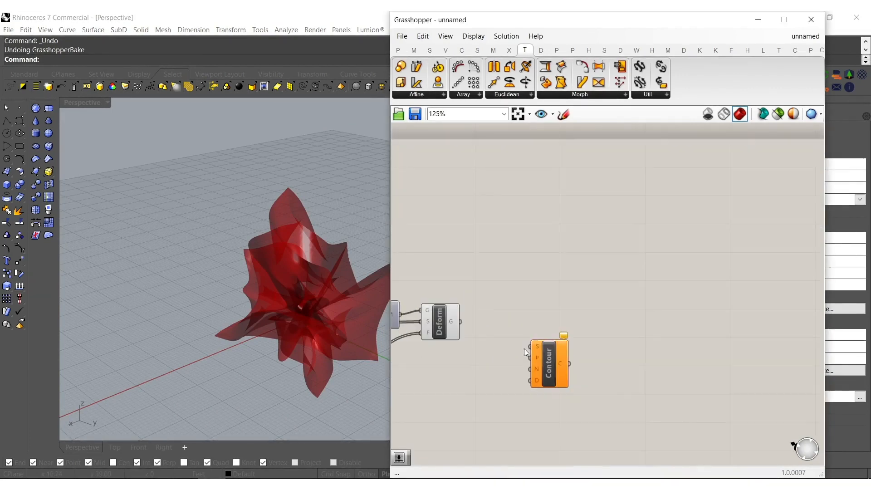
- Wire Spatial Deform's geometry to Contour's S input and add a Unit X component wired to its N input
double_click(486, 358)
text(x)
click(469, 329)
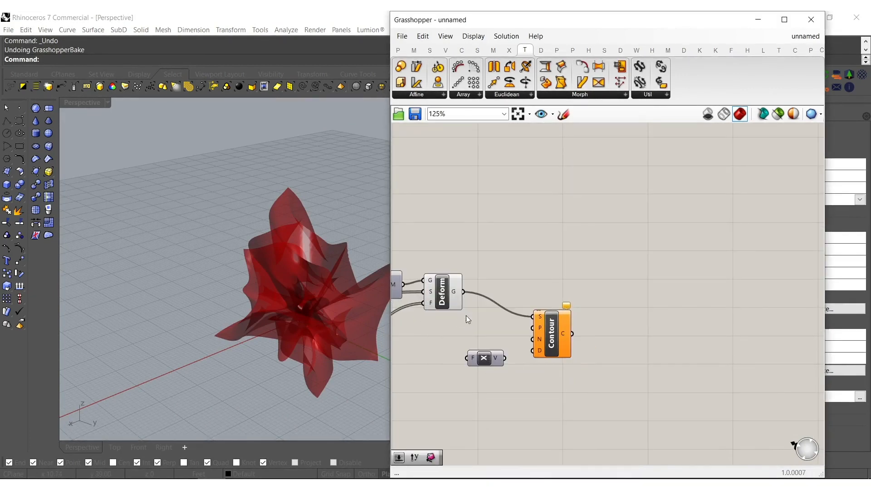
drag(533, 340, 512, 360)
- Create a number slider for Contour's distance, wire it to the D input, and set it to 0.374
double_click(506, 375)
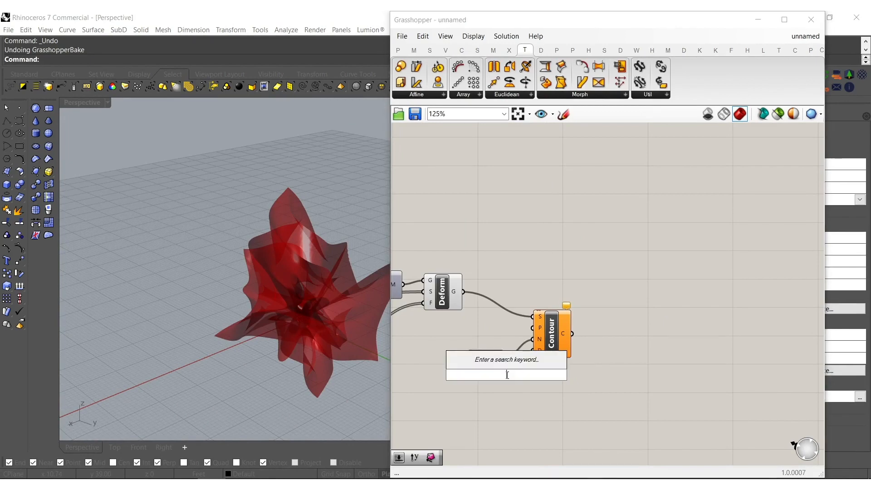
text(1)
key(Return)
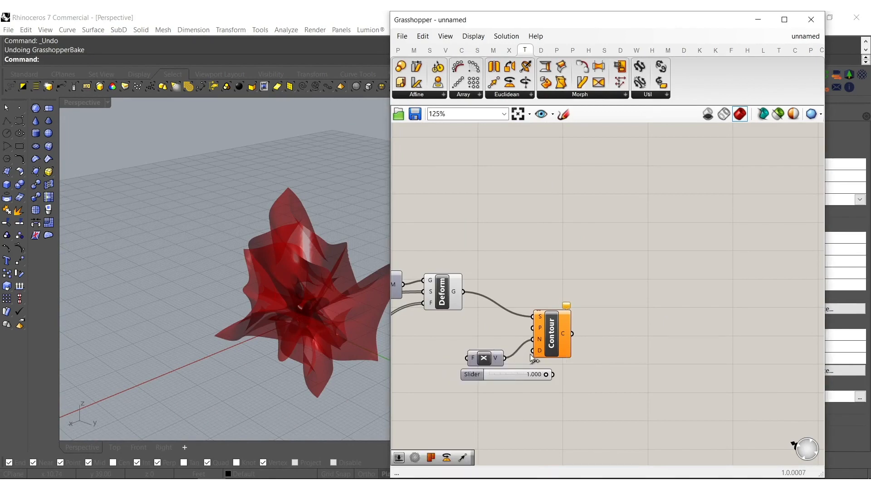
drag(551, 377, 553, 375)
right_drag(350, 350, 292, 322)
scroll(537, 354, up, 1)
drag(519, 381, 478, 391)
- Add a Boundary Surfaces component and wire Contour's C output to its E input
right_drag(617, 366, 527, 366)
click(546, 368)
double_click(530, 362)
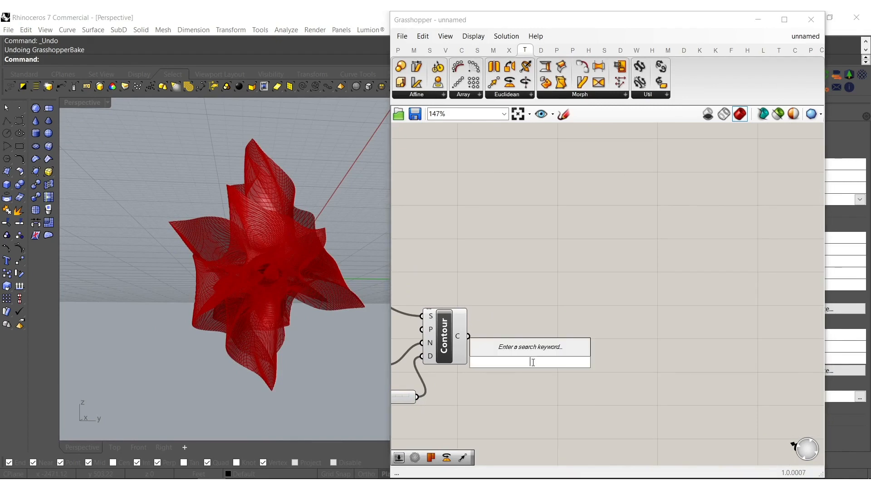
text(boun)
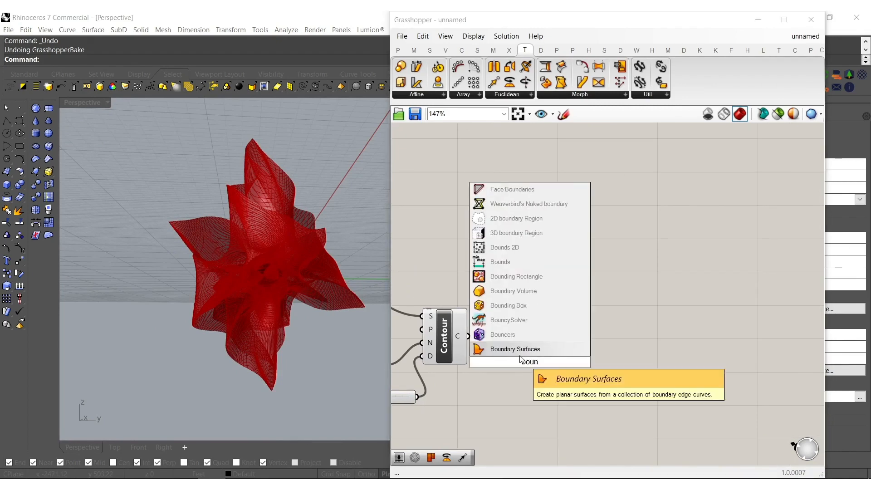
click(519, 349)
drag(465, 335, 470, 336)
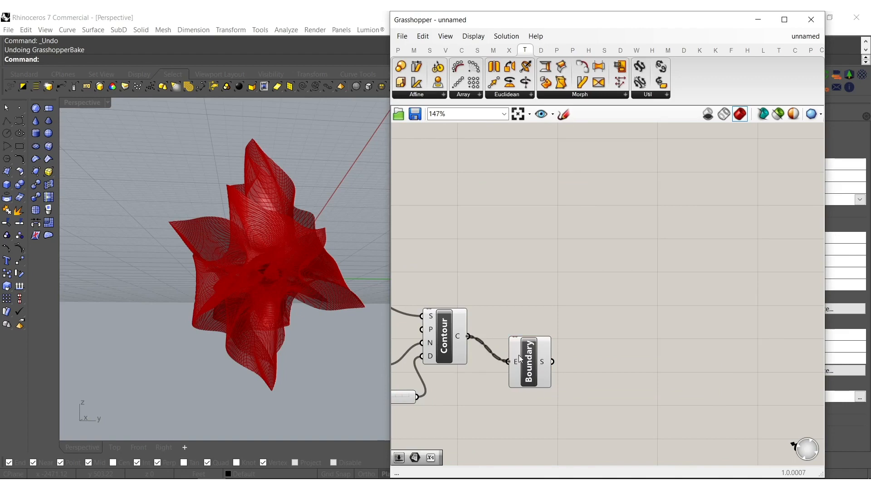
- Turn off the preview of Spatial Deform and Contour, leaving only the boundary surfaces shown
right_drag(450, 368, 593, 389)
drag(593, 388, 420, 249)
middle_click(464, 285)
click(504, 246)
right_drag(671, 359, 570, 360)
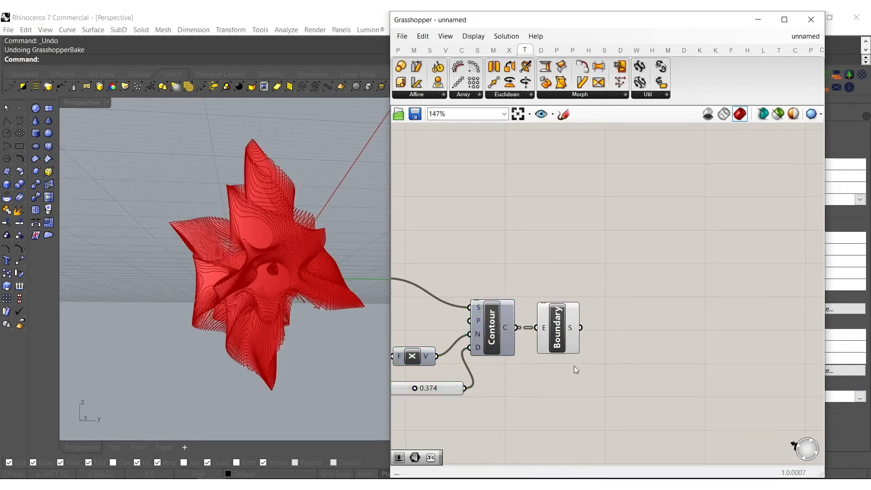
- Add a Custom Preview component, wire the boundary surfaces to its G input, and turn off the Boundary Surfaces preview
double_click(574, 365)
text(cus)
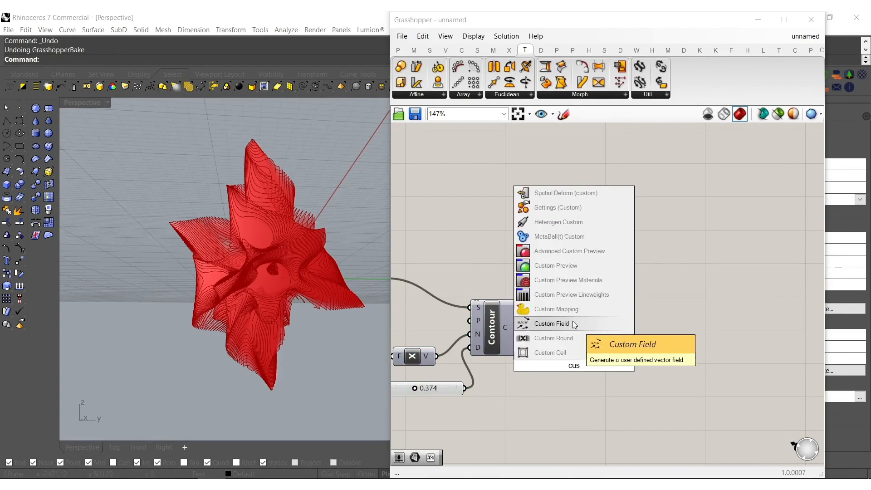
click(557, 265)
drag(581, 323, 580, 327)
drag(576, 359, 613, 331)
drag(573, 383, 552, 291)
middle_click(560, 312)
click(596, 276)
- Switch the Rhino Perspective viewport to Rendered display mode and inspect the contoured form
middle_click(246, 273)
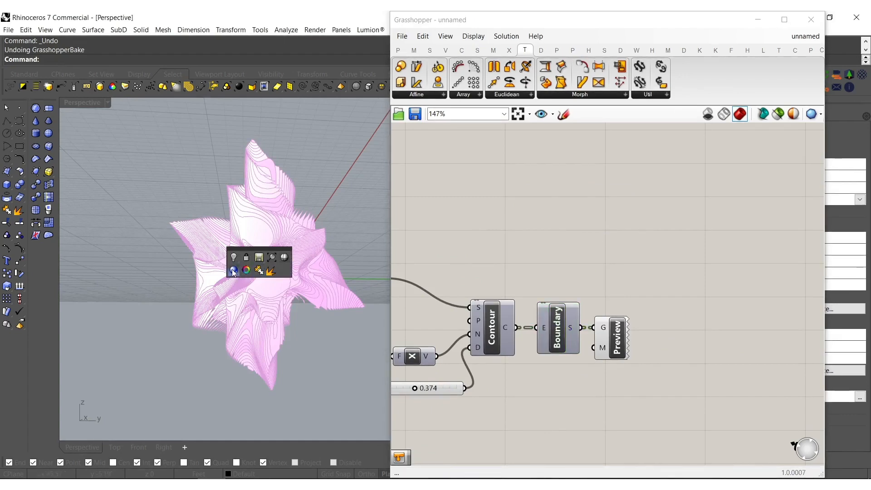
click(234, 271)
right_drag(246, 248, 199, 264)
scroll(499, 263, down, 5)
scroll(587, 281, up, 5)
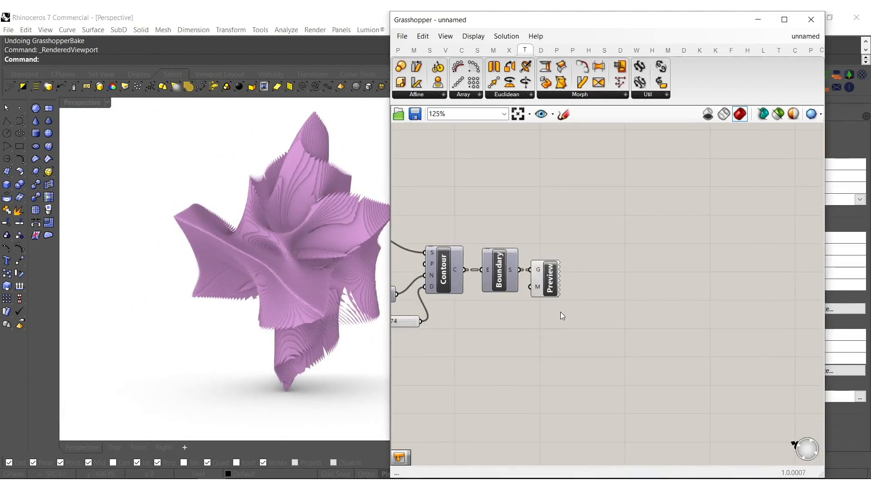
- Set the Angle slider driving the Rotate components to 219.218
right_drag(406, 327, 696, 357)
scroll(696, 357, down, 4)
scroll(509, 266, up, 4)
scroll(495, 254, up, 7)
mouse_move(493, 253)
mouse_down()
mouse_move(508, 252)
mouse_move(493, 254)
mouse_up()
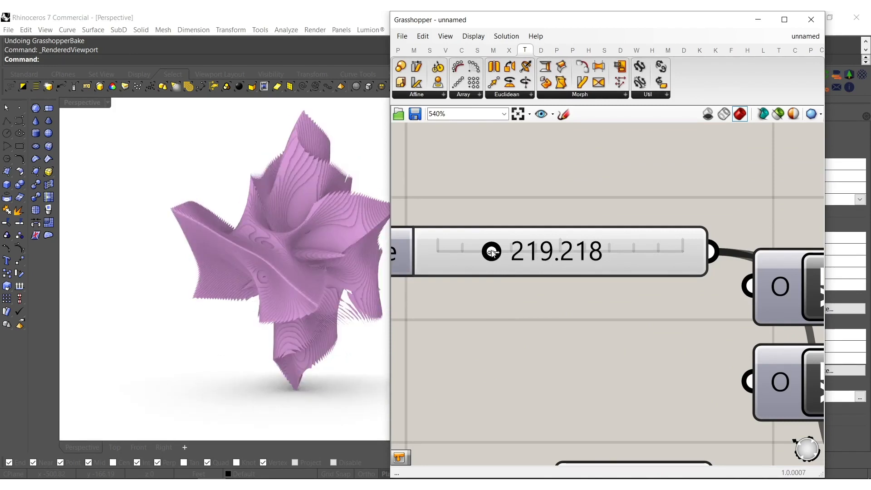
right_drag(300, 293, 277, 285)
scroll(434, 334, down, 5)
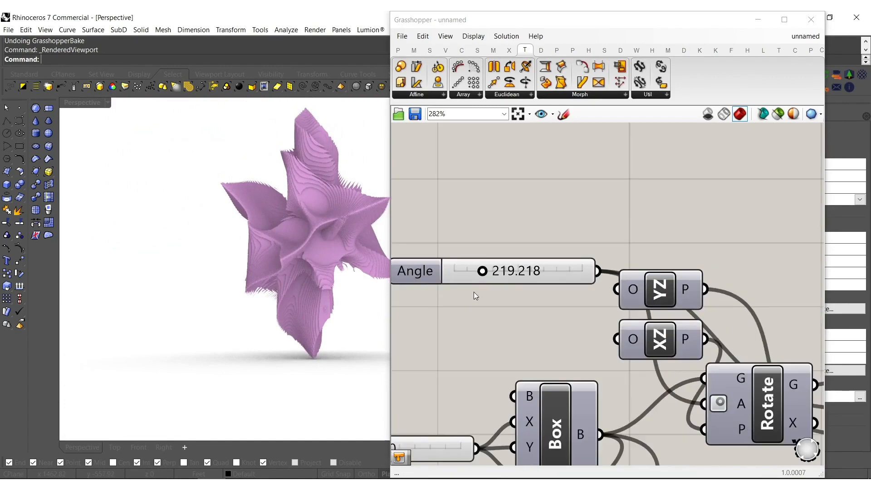
- Set the Value slider feeding the Amplitude component to 41.740 and inspect the form from several angles
scroll(590, 309, down, 2)
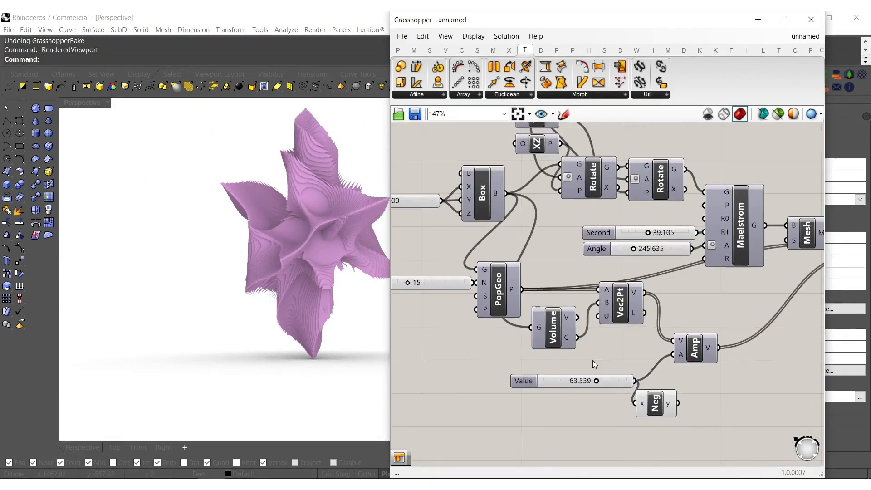
scroll(585, 377, up, 6)
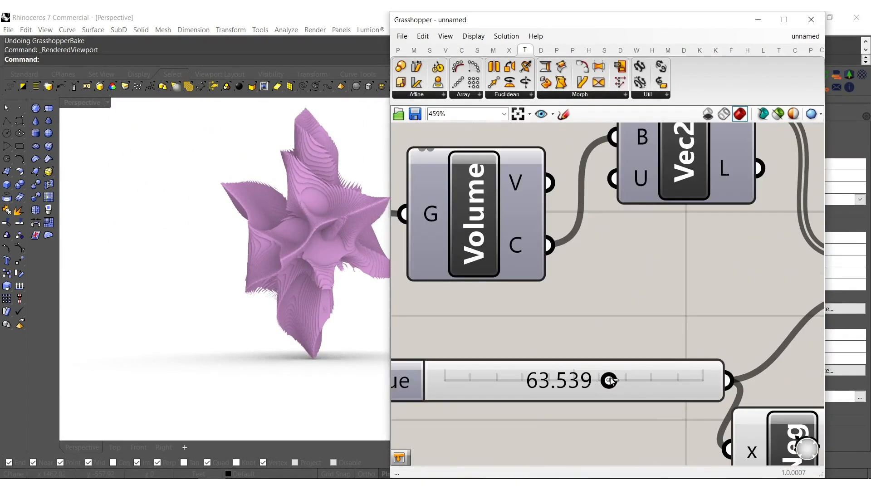
drag(609, 381, 509, 383)
drag(455, 383, 444, 383)
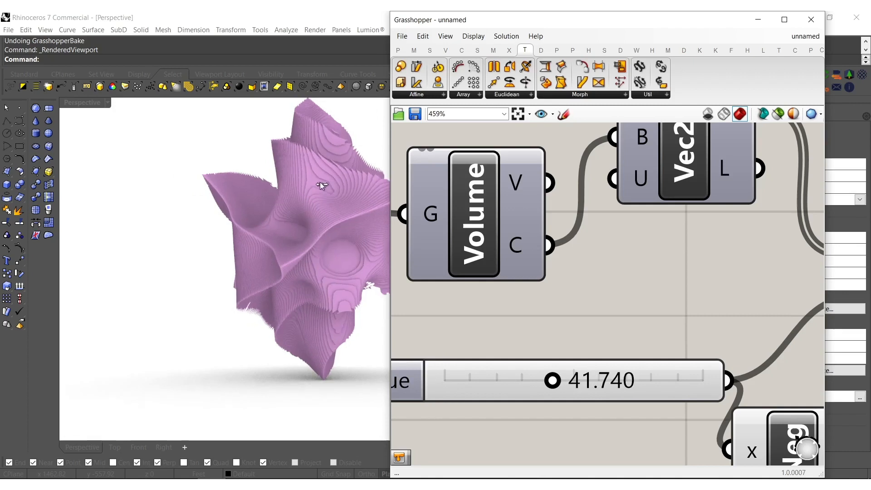
right_drag(312, 191, 272, 230)
right_drag(244, 339, 374, 253)
shift+right_drag(344, 313, 187, 294)
scroll(547, 383, up, 4)
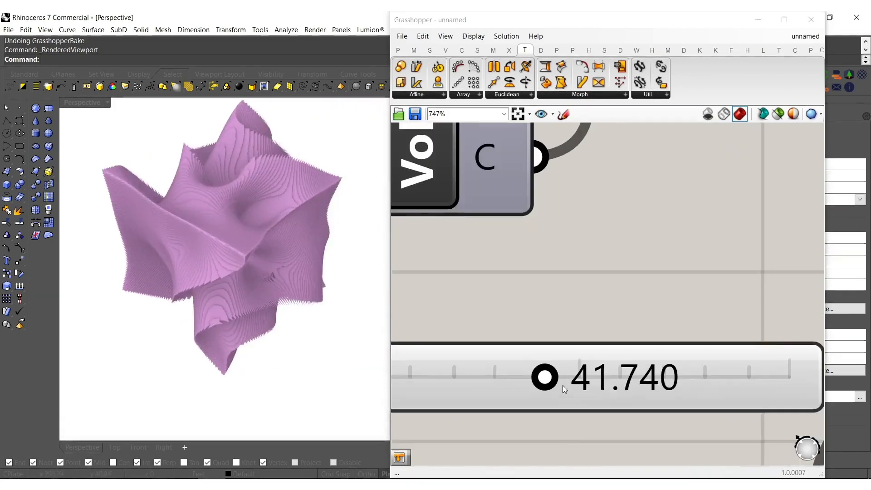
- Set the Value slider feeding the Amplitude component to 47.030
drag(546, 383, 570, 380)
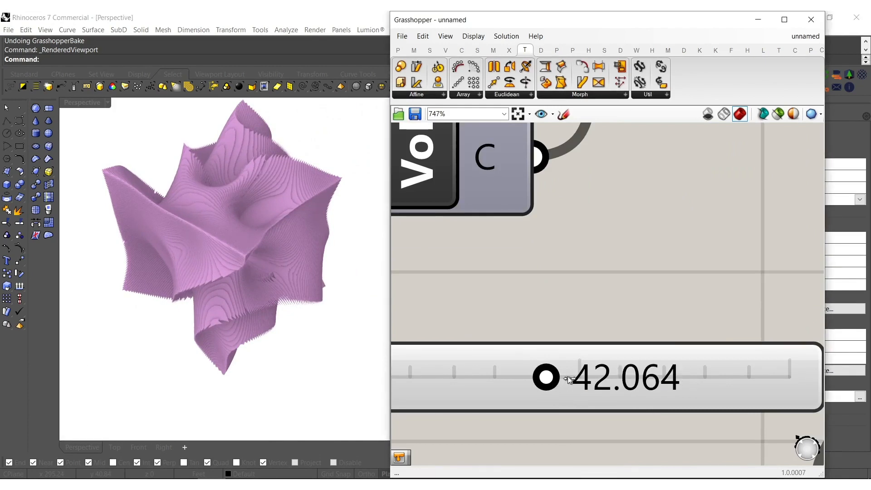
drag(571, 383, 571, 379)
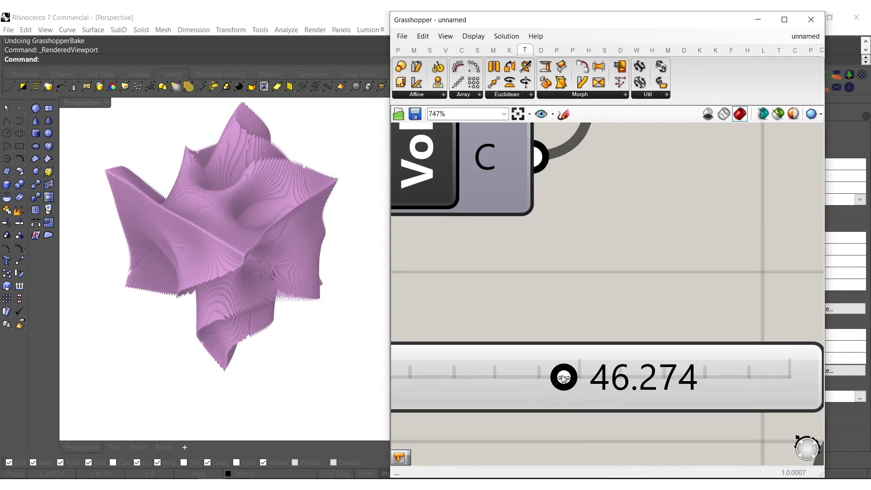
drag(574, 356, 583, 296)
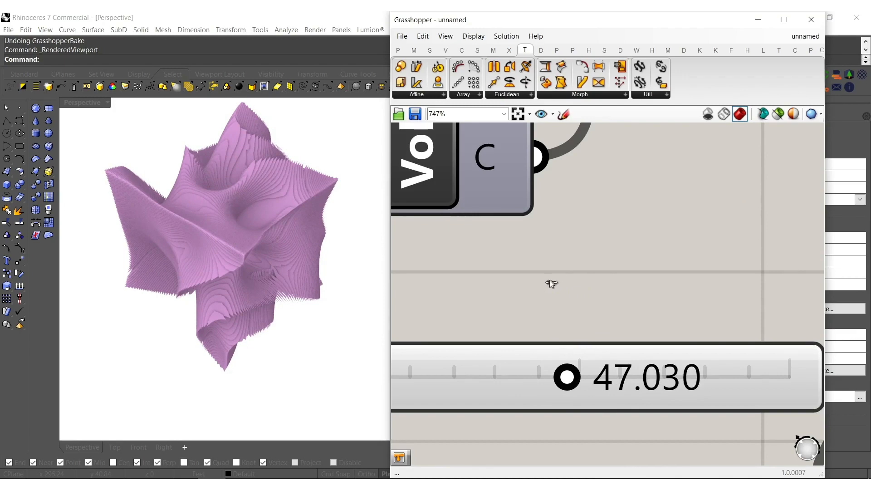
- Set the Angle slider driving the Rotate components to 254.494 and orbit around the form to check it
scroll(551, 283, down, 8)
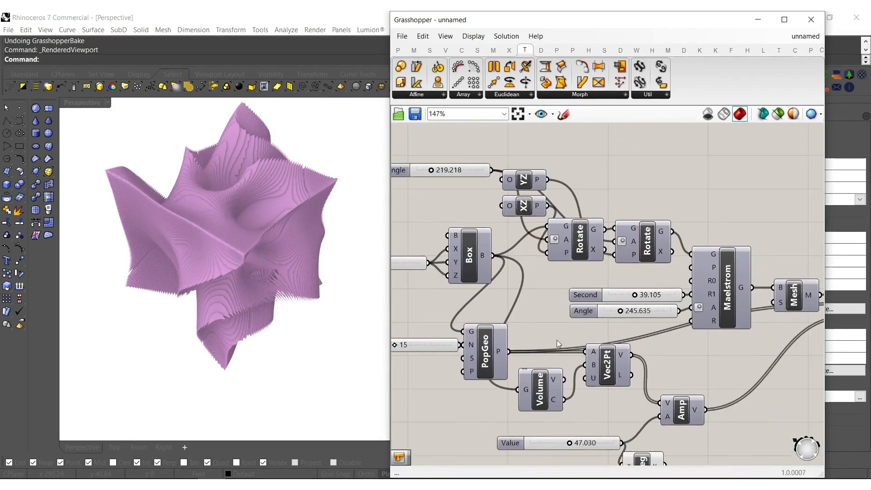
scroll(625, 320, up, 5)
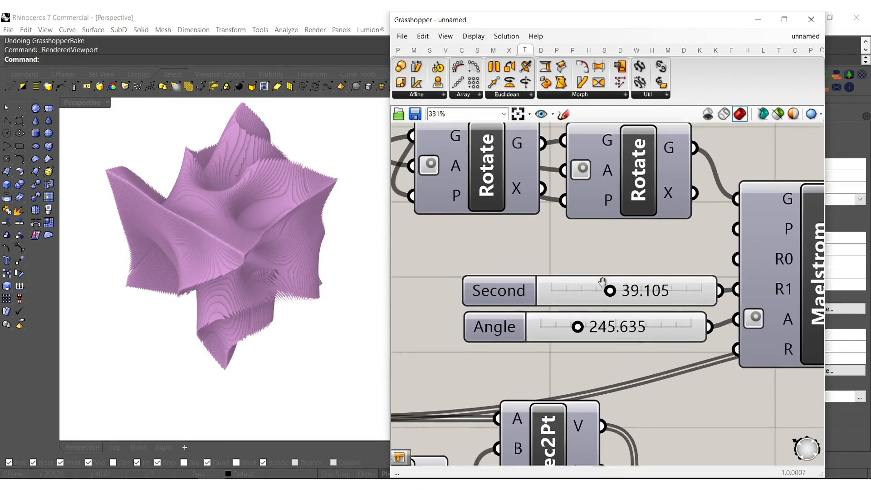
scroll(602, 282, down, 2)
scroll(513, 319, up, 3)
scroll(571, 307, down, 4)
scroll(666, 348, up, 2)
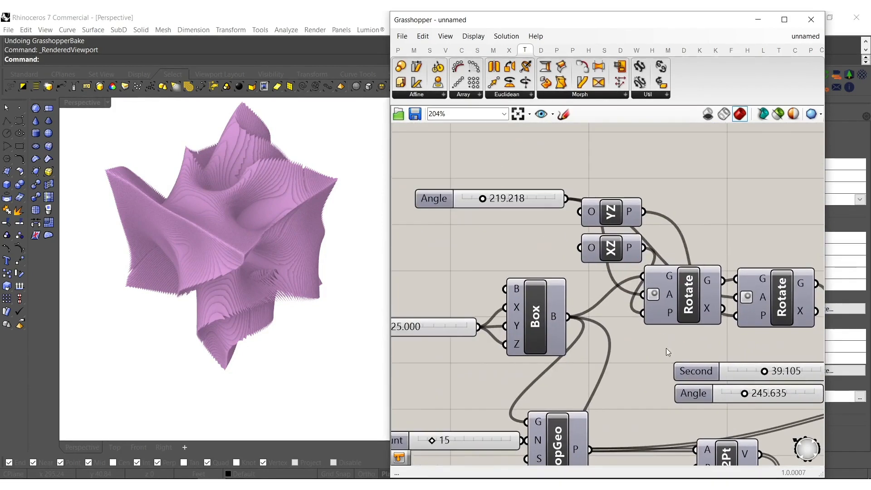
scroll(486, 198, up, 7)
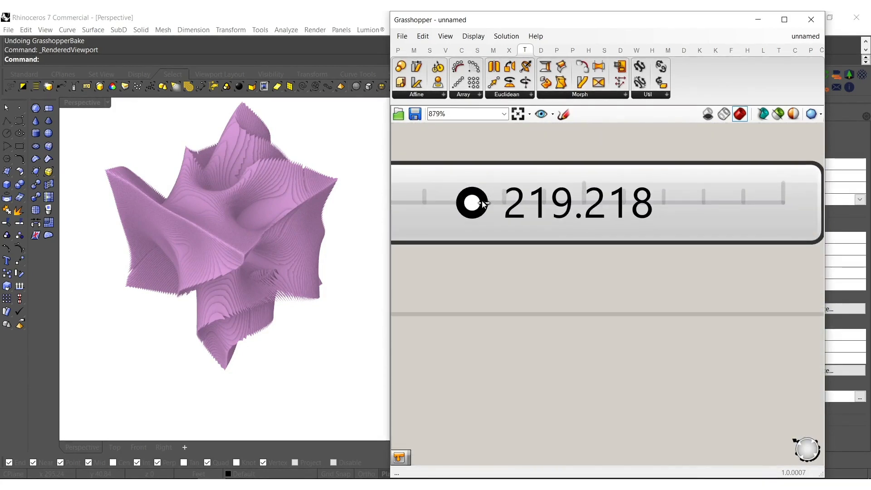
drag(479, 198, 486, 198)
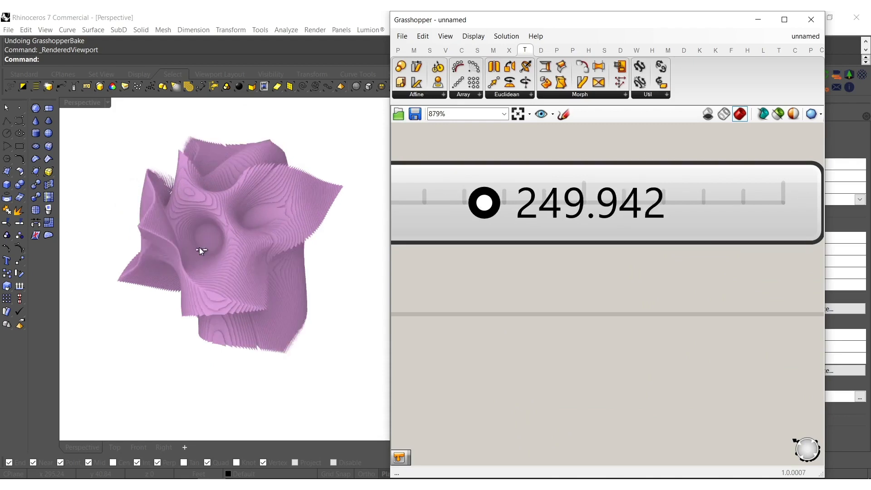
right_drag(199, 248, 463, 225)
click(474, 213)
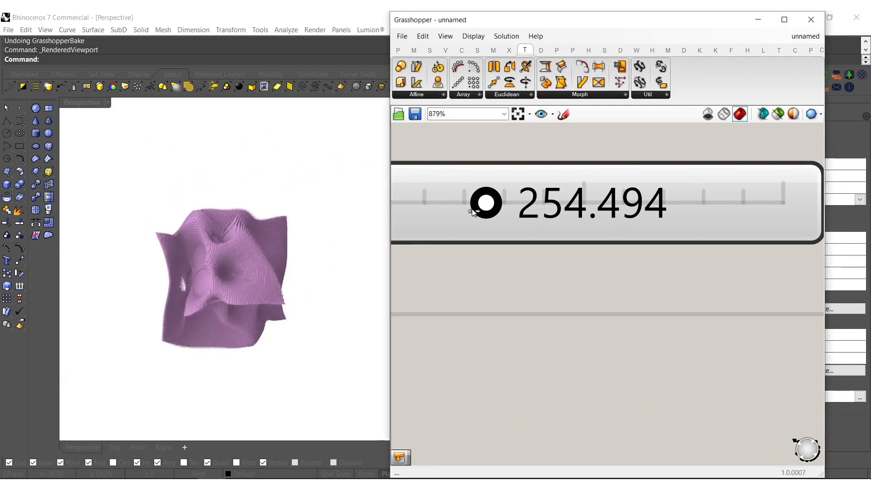
- Set the Angle slider driving the Rotate components to 130.459 and inspect the form up close
drag(454, 206, 437, 200)
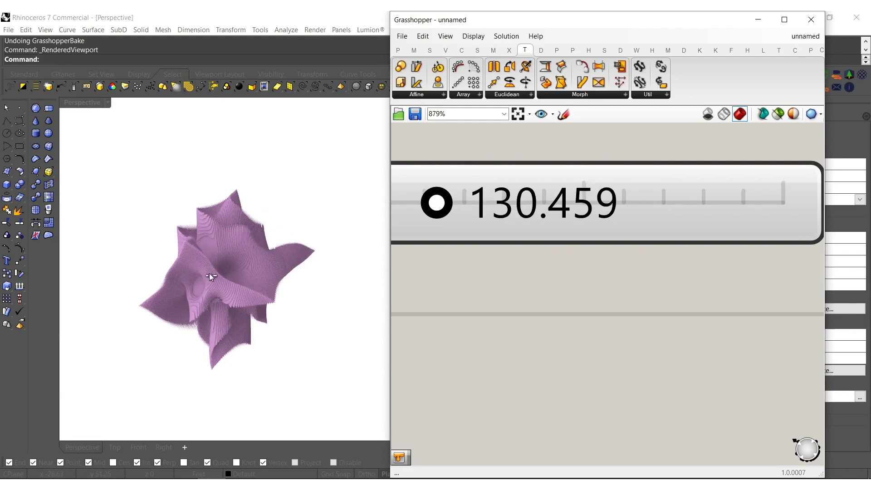
right_drag(220, 280, 169, 256)
scroll(241, 283, up, 9)
shift+right_drag(318, 291, 122, 245)
- Set the Value slider feeding the Amplitude component to 71.798 and view the result from another angle
right_drag(792, 244, 792, 260)
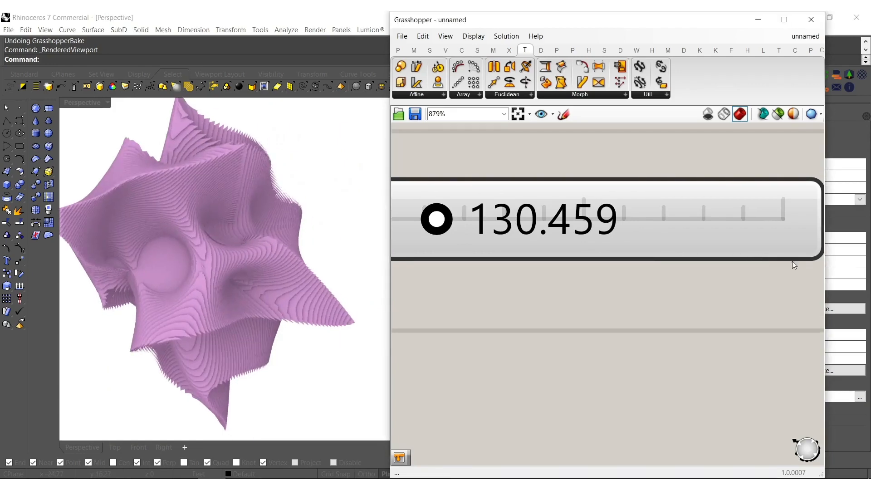
scroll(685, 267, down, 8)
scroll(626, 368, up, 4)
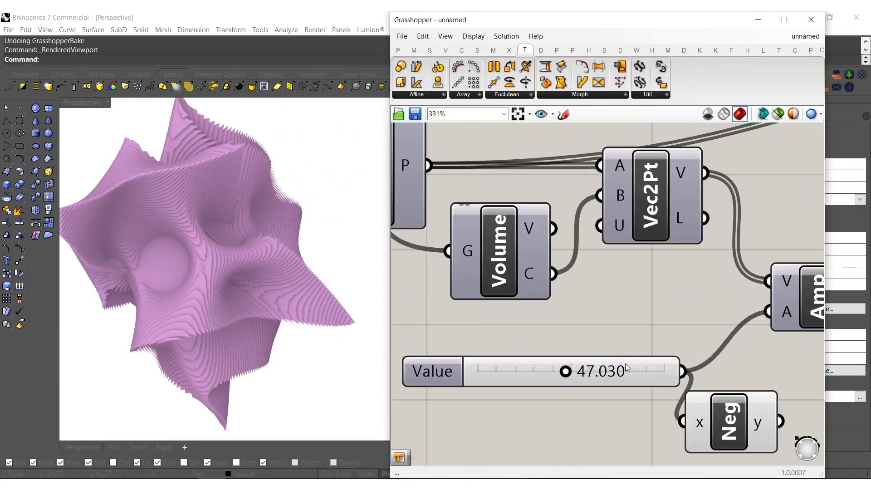
scroll(571, 374, up, 3)
drag(635, 374, 648, 370)
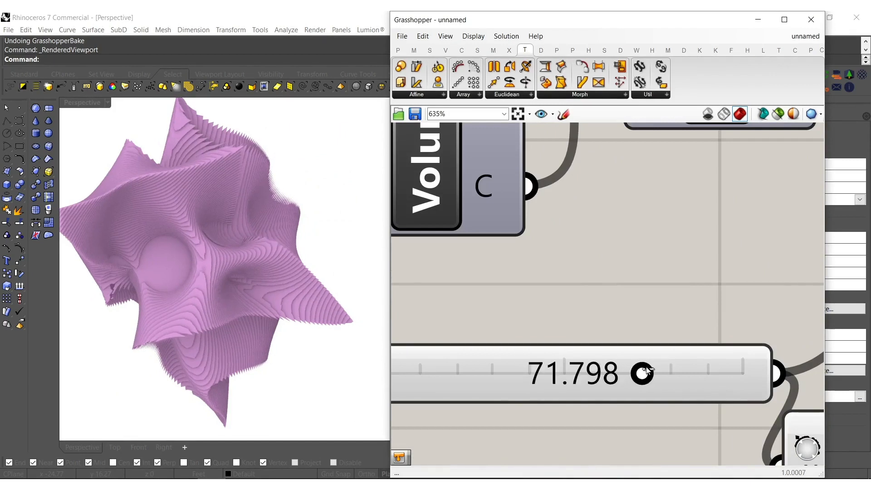
right_drag(190, 289, 326, 365)
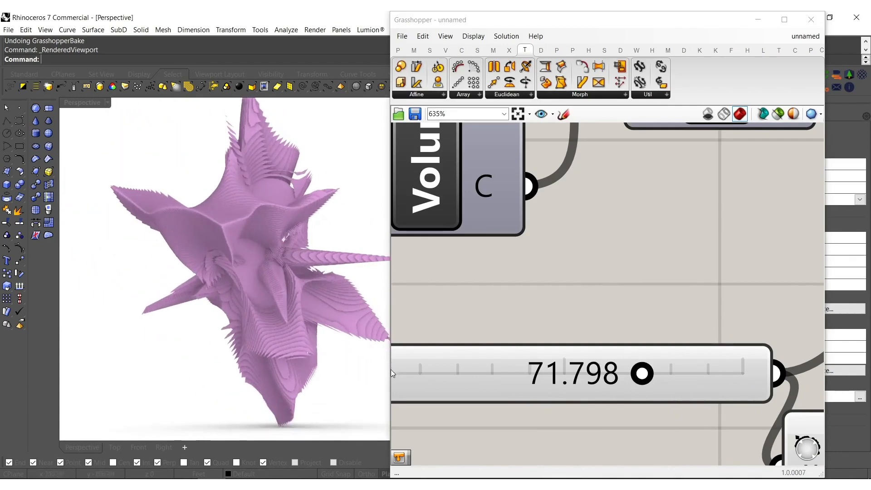
- Set the Value slider feeding the Amplitude component to exactly 65 and inspect the form
double_click(616, 376)
text(65)
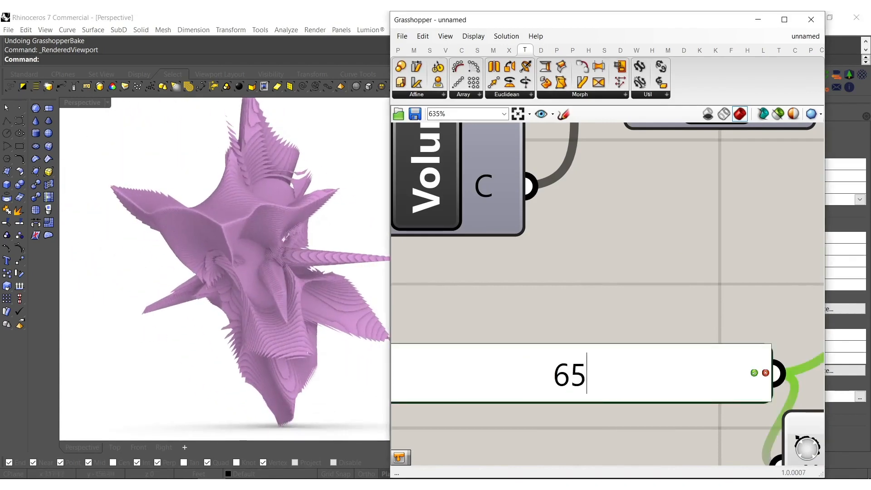
key(Return)
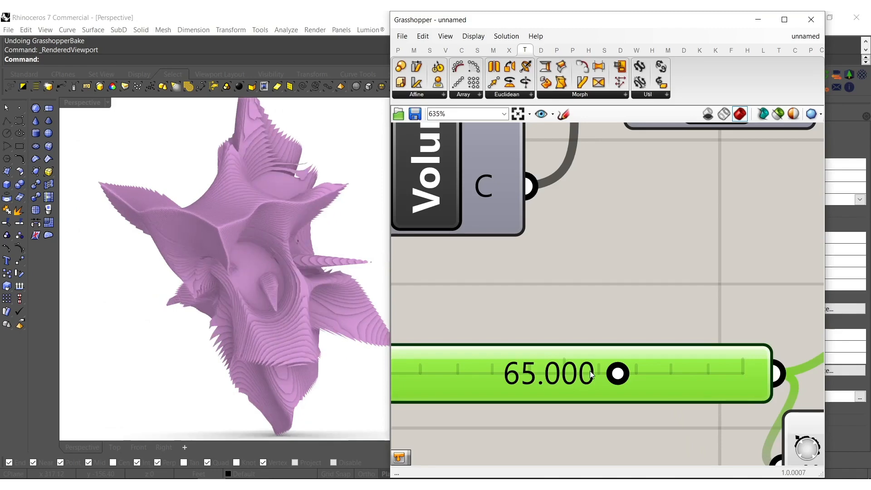
right_drag(327, 344, 243, 196)
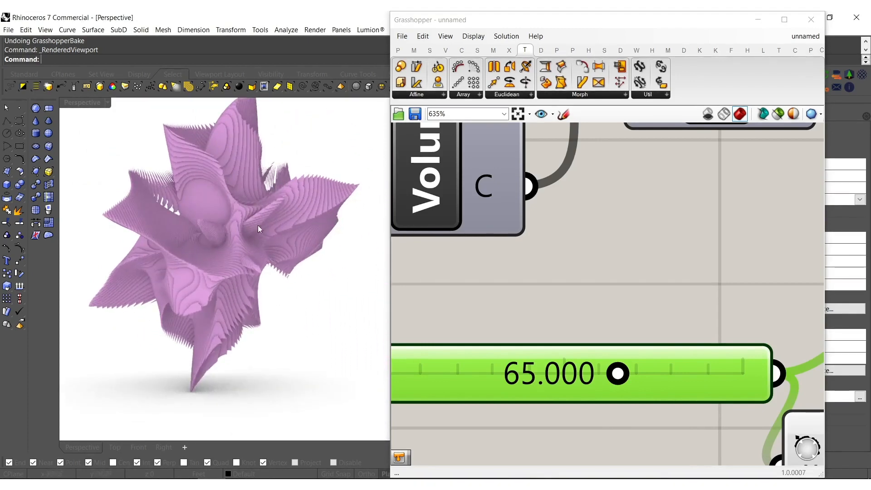
- Move the Preview component farther from the Boundary Surfaces component to make room on the canvas
scroll(558, 286, down, 10)
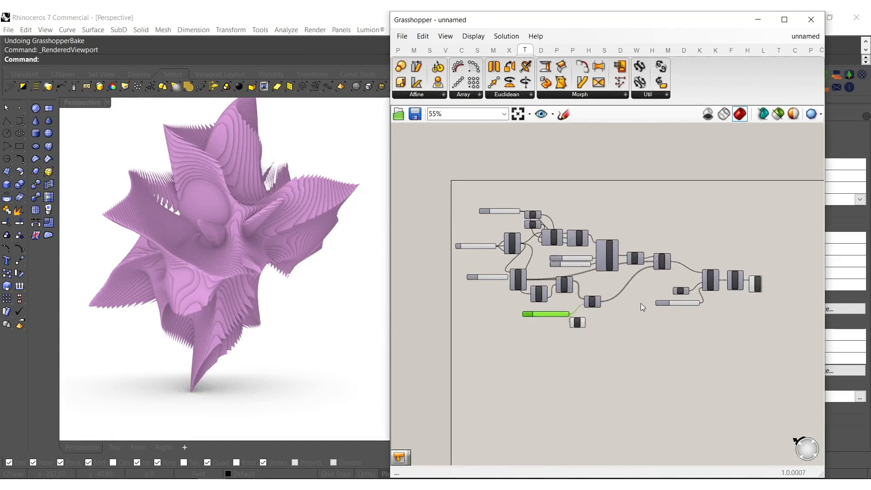
scroll(625, 311, up, 3)
right_drag(750, 336, 630, 363)
drag(635, 318, 690, 318)
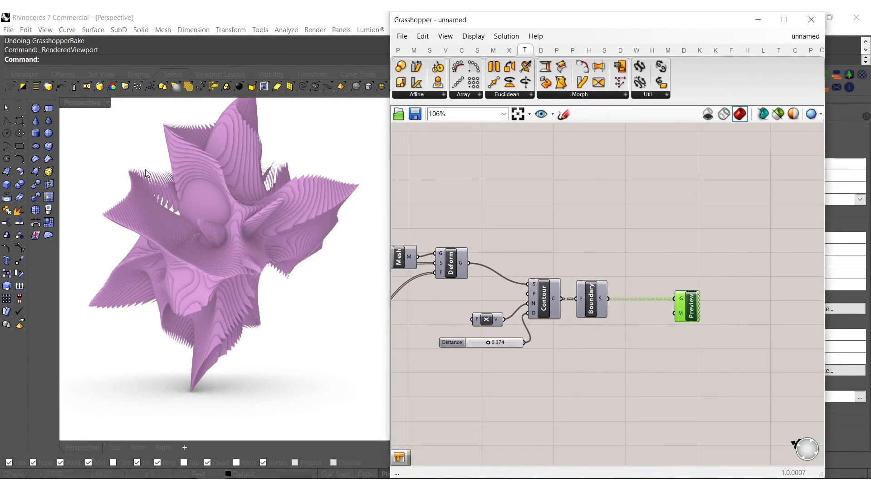
- Add a Mesh Pipe component and wire the Contour component's C output into its curve input
double_click(577, 368)
text(pi)
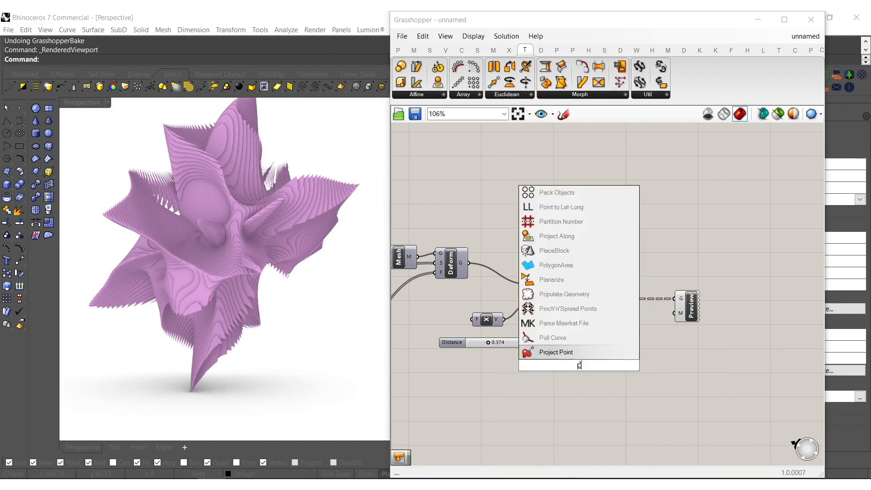
click(559, 268)
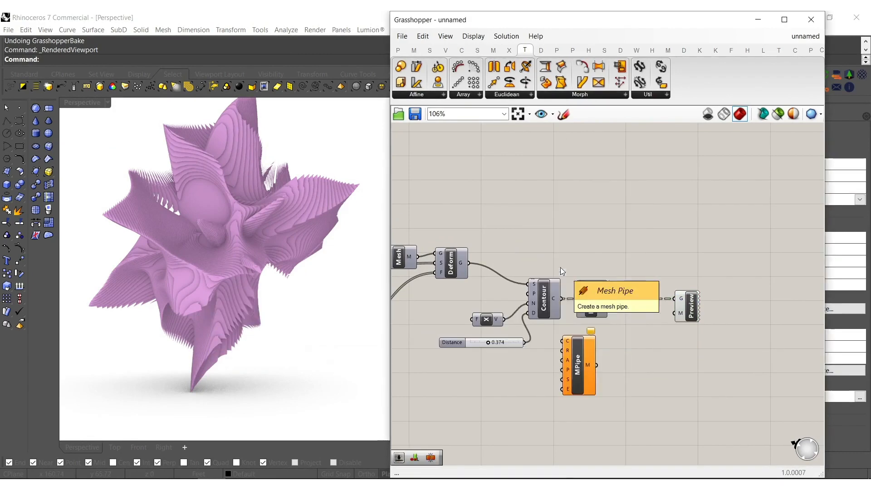
scroll(560, 268, up, 3)
drag(557, 343, 556, 274)
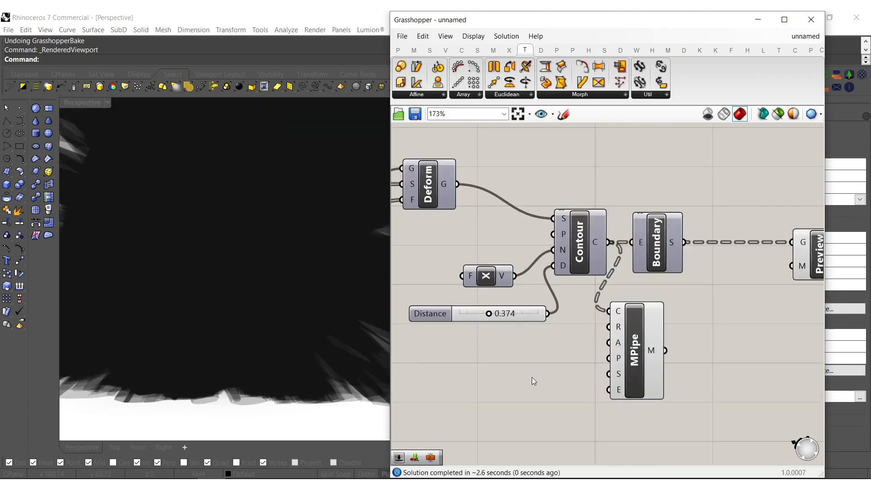
- Add a number slider set to 0.1, connect it to the Mesh Pipe's radius input, and inspect the piped contours
double_click(522, 384)
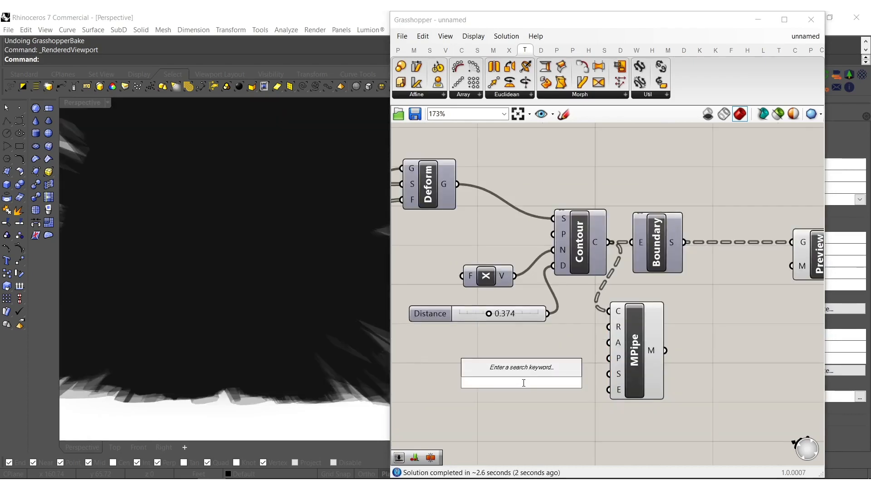
text(.)
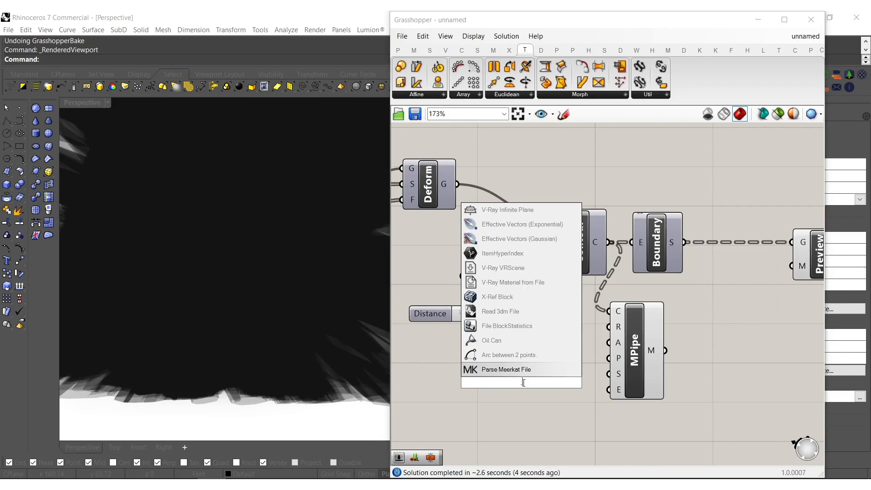
key(Return)
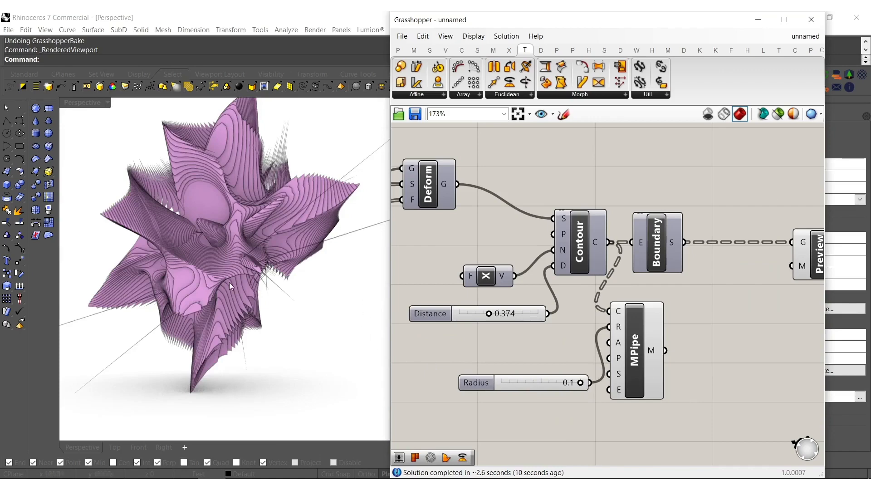
shift+right_drag(123, 301, 208, 285)
- Add a Mesh Join component after Mesh Pipe, flatten its mesh input, and position it beside the pipe component
right_drag(690, 353, 656, 354)
double_click(656, 354)
text(join)
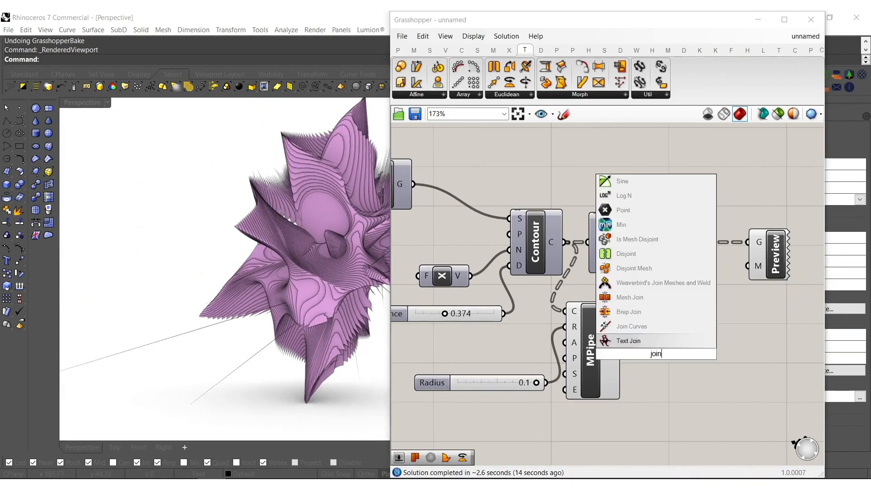
click(642, 297)
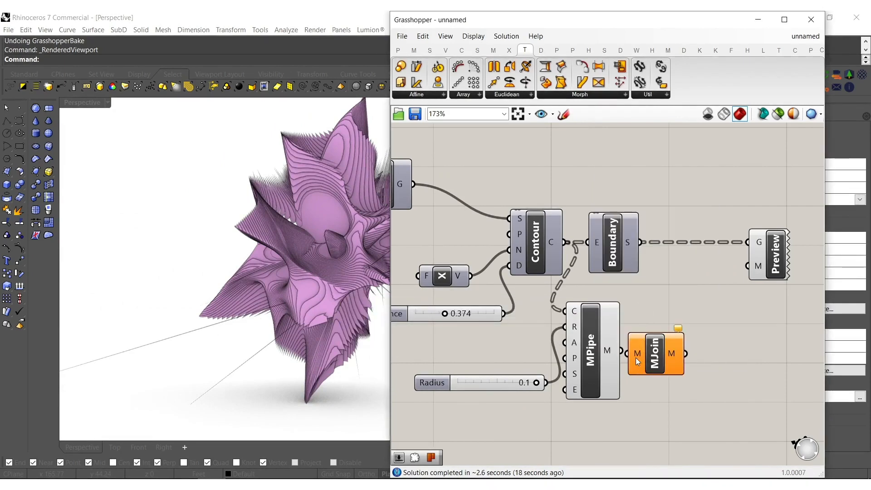
right_click(637, 360)
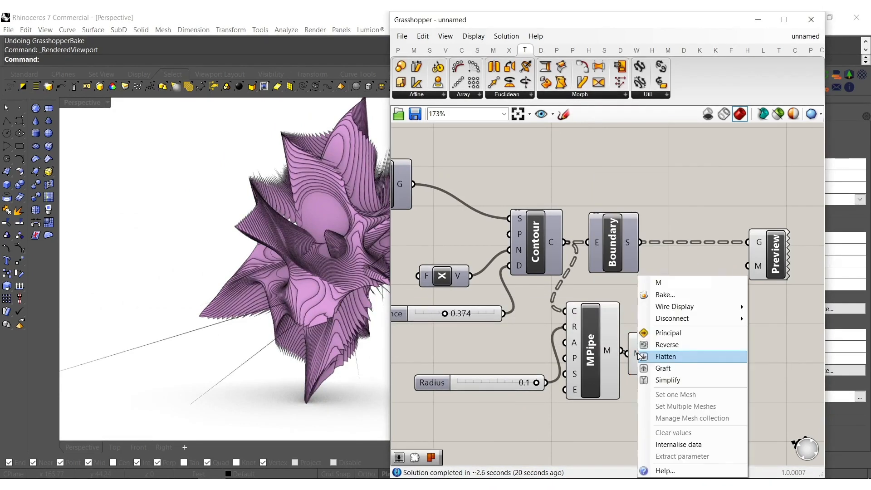
click(683, 357)
drag(650, 355, 665, 354)
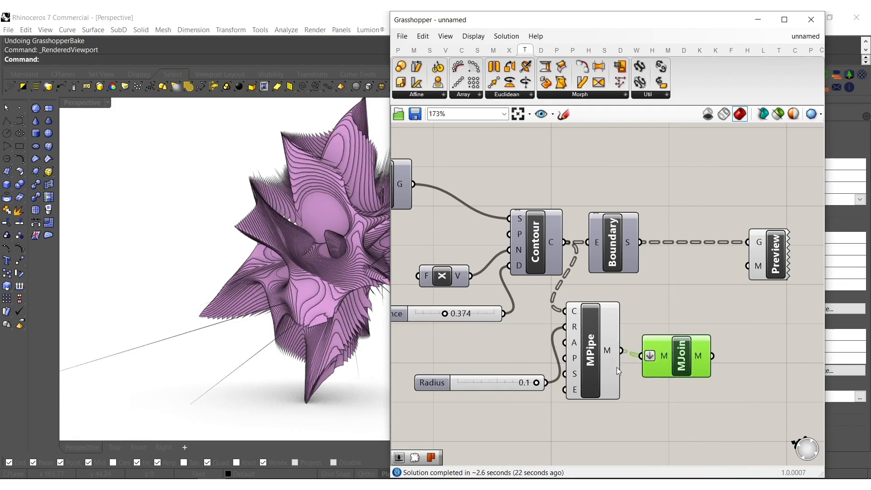
- Add a Mesh Brep component fed by the Boundary Surfaces output and arrange it with the Mesh Join component
double_click(675, 307)
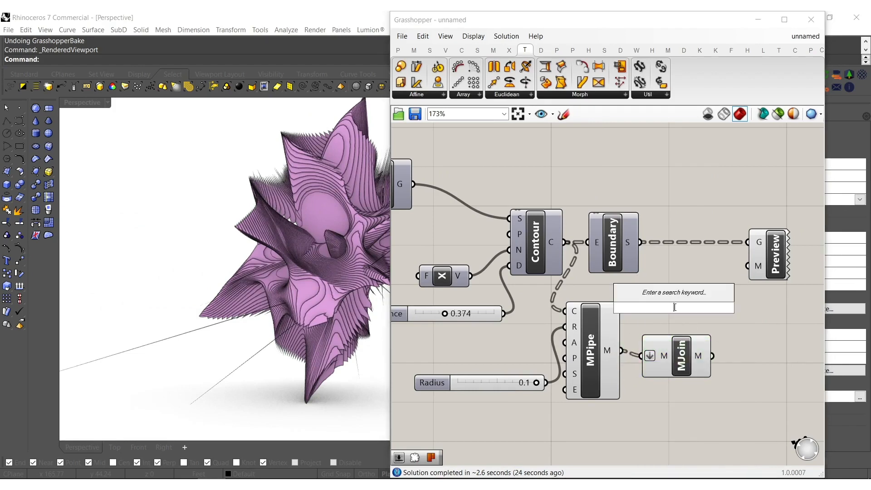
text(mesh)
click(663, 280)
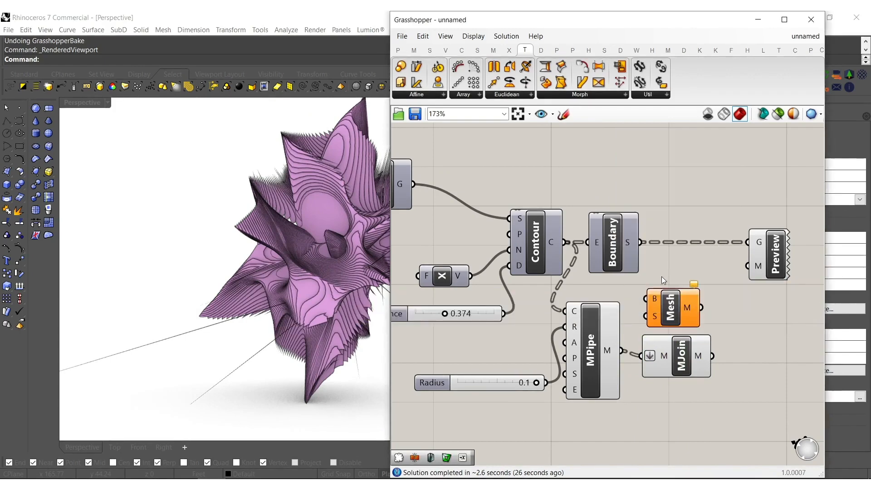
drag(645, 298, 640, 242)
drag(671, 305, 664, 289)
right_drag(693, 329, 641, 329)
drag(626, 352, 644, 294)
- Bake the resulting mesh geometry into Rhino and close the Grasshopper window
drag(622, 411, 512, 190)
middle_click(560, 301)
click(595, 265)
shift+right_drag(289, 283, 378, 277)
right_drag(743, 402, 687, 400)
drag(687, 400, 609, 304)
middle_click(625, 326)
click(729, 321)
click(815, 20)
- Inspect the baked mesh in Rhino and switch the Perspective viewport from Rendered to a shaded display mode
shift+right_drag(395, 268, 420, 287)
scroll(376, 248, down, 6)
right_drag(358, 246, 361, 319)
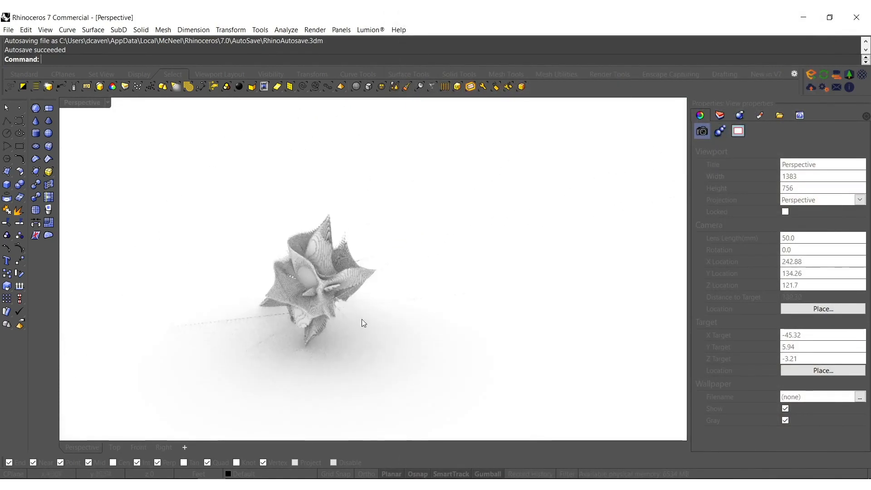
scroll(343, 324, up, 3)
click(341, 314)
key(Escape)
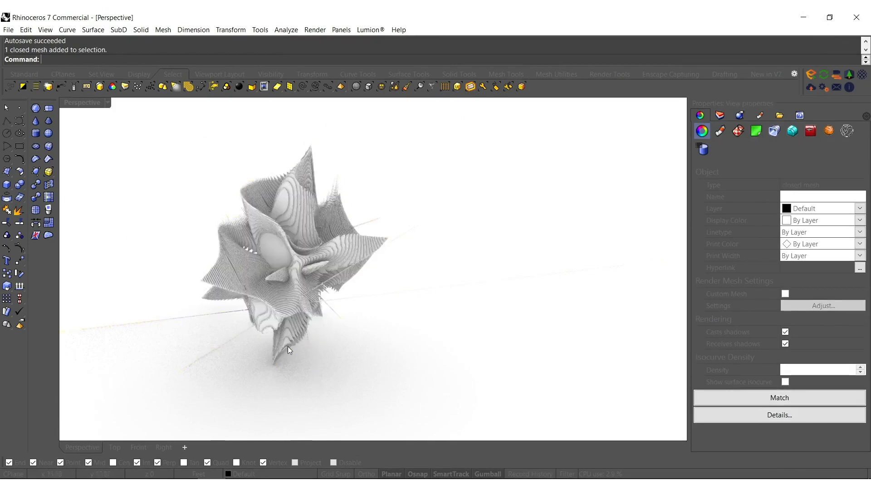
scroll(410, 341, down, 3)
middle_click(410, 308)
click(439, 300)
- Delete the long stray mesh spikes projecting from the right and lower-left sides of the baked form
right_drag(437, 340, 481, 303)
drag(579, 332, 422, 189)
drag(385, 158, 386, 159)
key(Delete)
right_drag(317, 371, 305, 377)
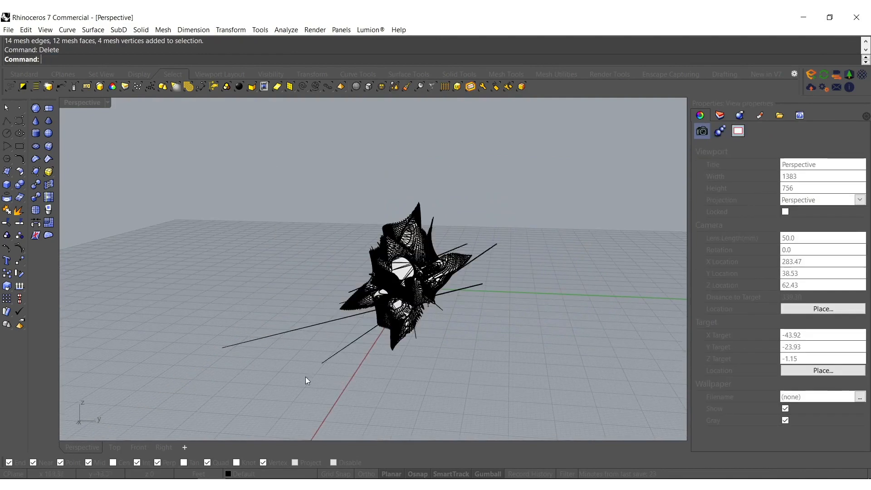
drag(348, 386, 176, 327)
key(Delete)
- Delete the two long stray spikes still projecting on the form's right side and inspect the mesh up close
mouse_move(451, 288)
right_down()
mouse_move(424, 298)
mouse_move(443, 299)
right_up()
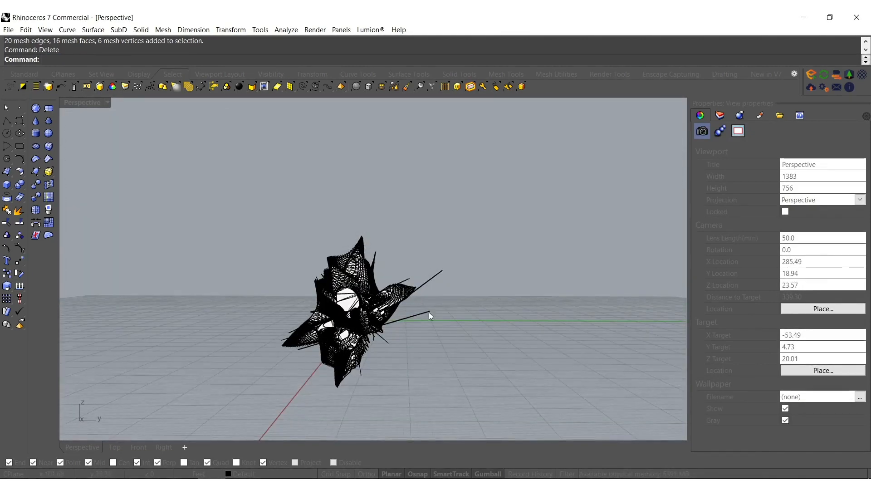
drag(414, 240, 414, 241)
text(Delete)
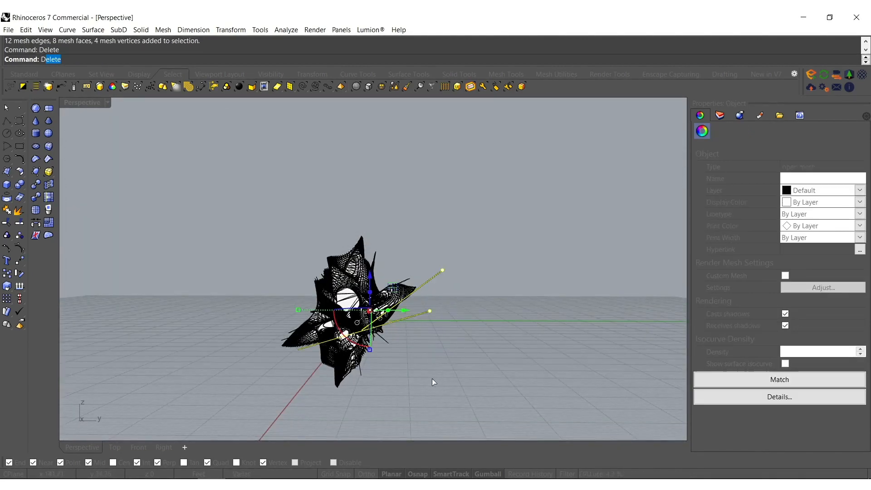
key(Return)
right_drag(432, 361, 377, 317)
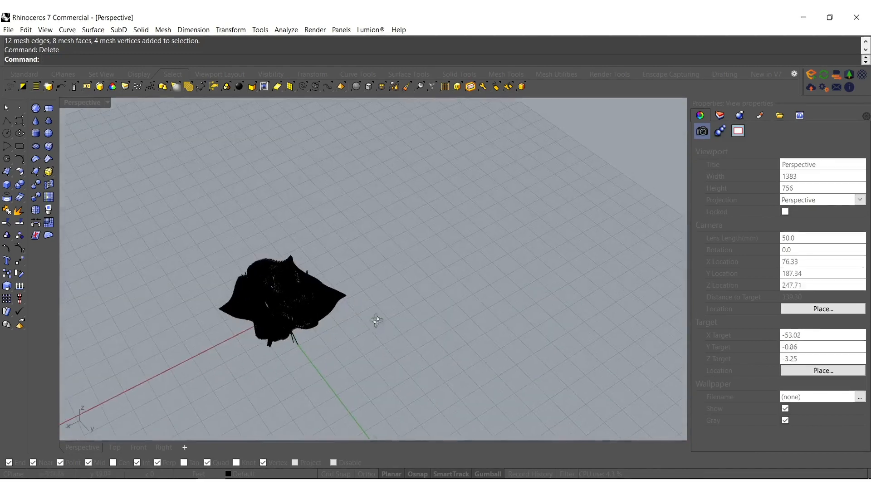
right_drag(239, 328, 303, 254)
scroll(297, 245, up, 6)
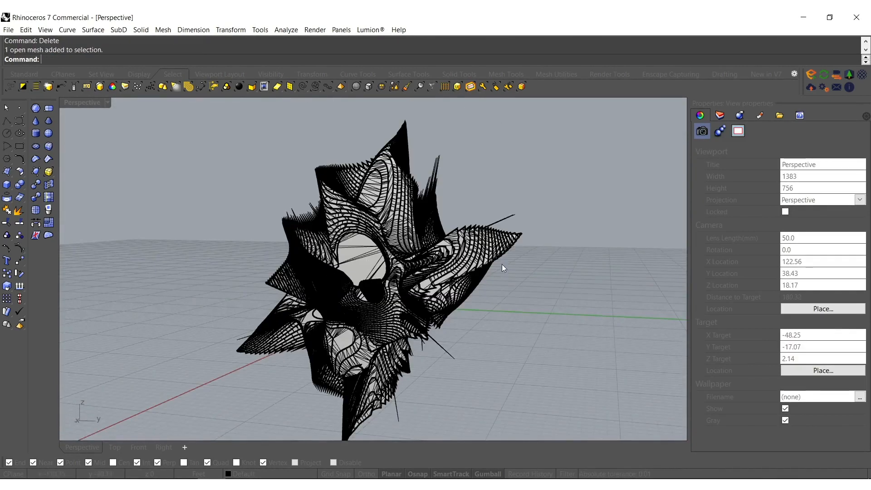
- Assign the baked surface mesh to the WOOD 1 layer
click(470, 269)
click(720, 115)
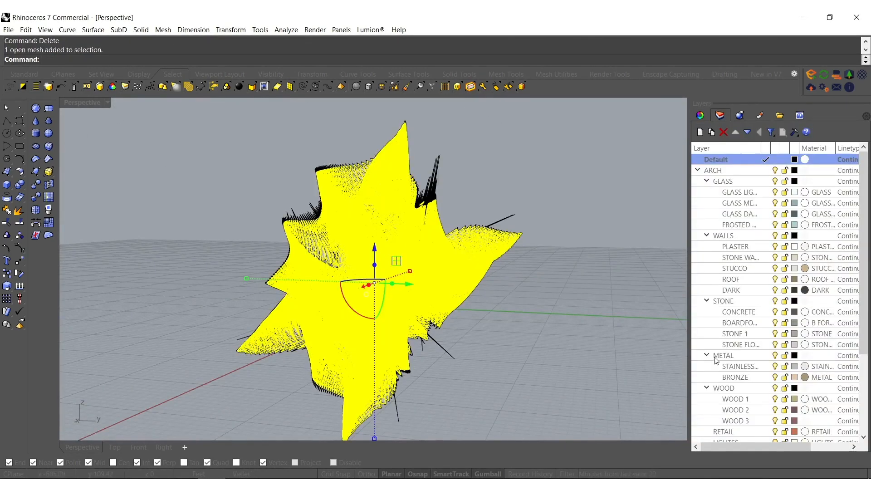
click(735, 399)
right_click(735, 399)
click(771, 356)
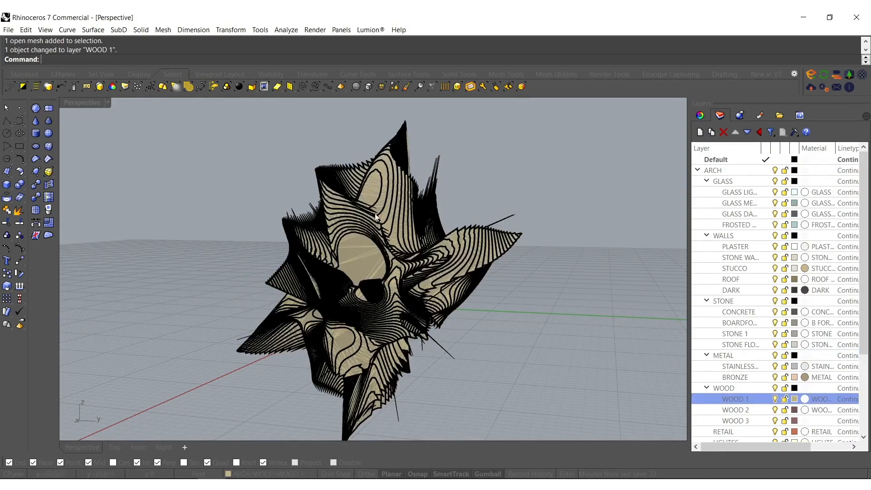
- Examine the wood-layer surfaces and the black edge piping up close from several angles
scroll(378, 222, up, 3)
click(301, 219)
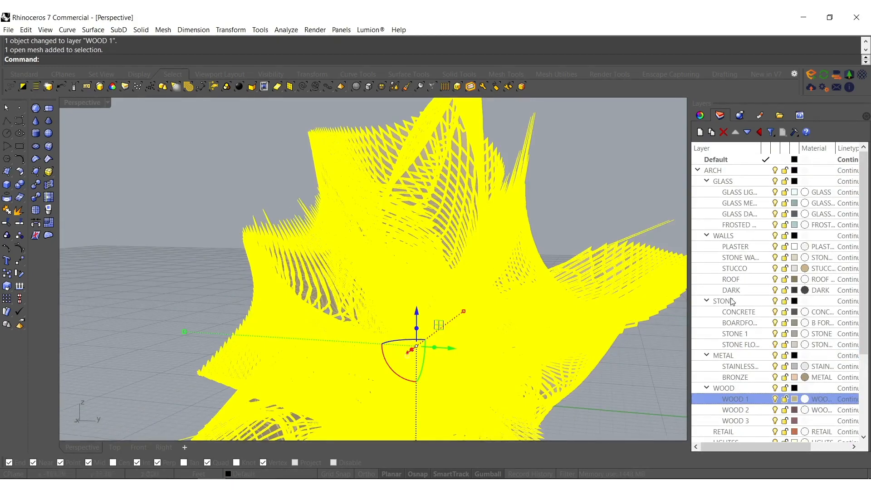
key(Escape)
scroll(299, 268, down, 5)
right_drag(299, 268, 342, 308)
scroll(334, 243, up, 5)
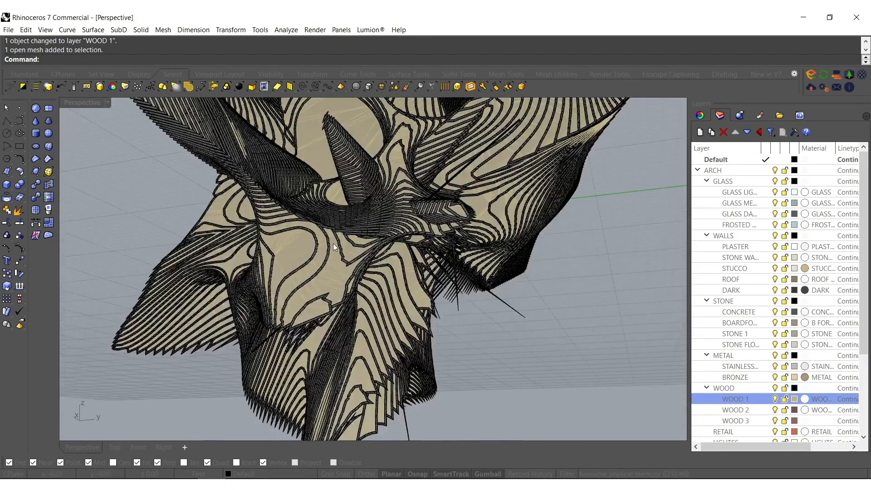
scroll(333, 247, up, 2)
click(327, 257)
key(Escape)
scroll(326, 256, down, 5)
right_drag(327, 256, 369, 212)
scroll(369, 211, up, 7)
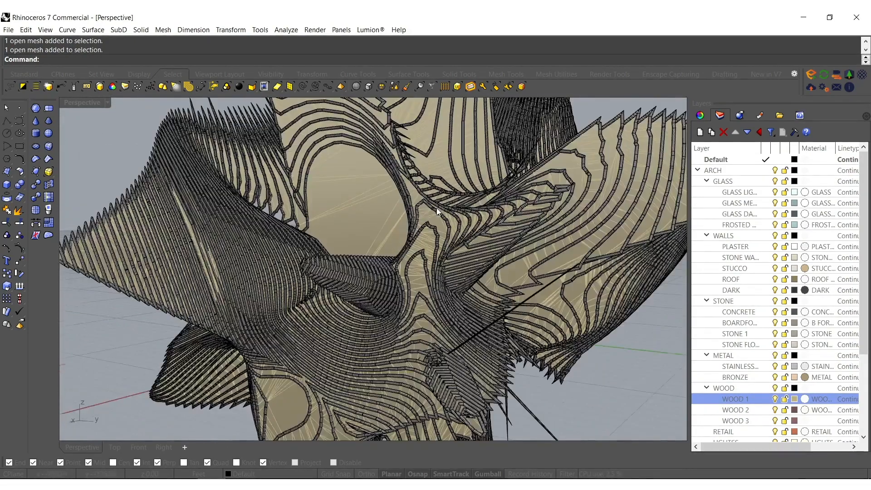
- Delete the baked black piping mesh from the form
click(370, 212)
key(Escape)
key(Delete)
- Reopen Grasshopper and set the MPipe radius slider's accuracy to three digits
text(Grasshopper)
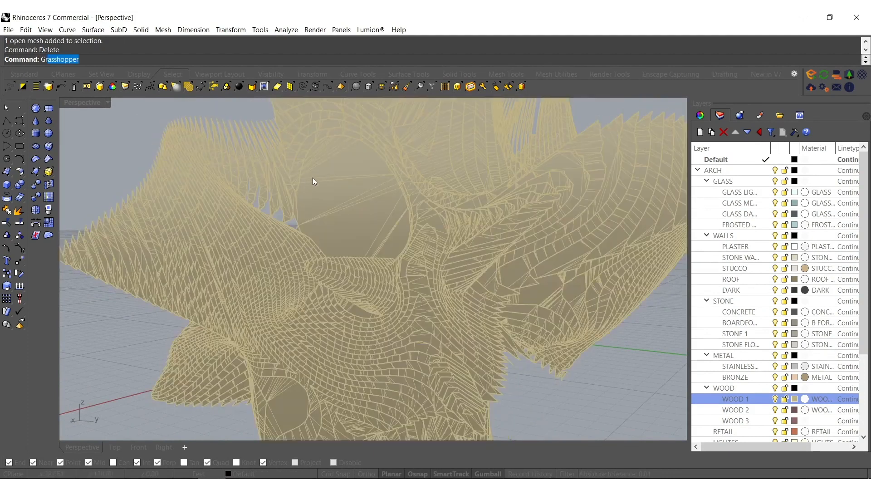
key(Return)
scroll(559, 365, up, 8)
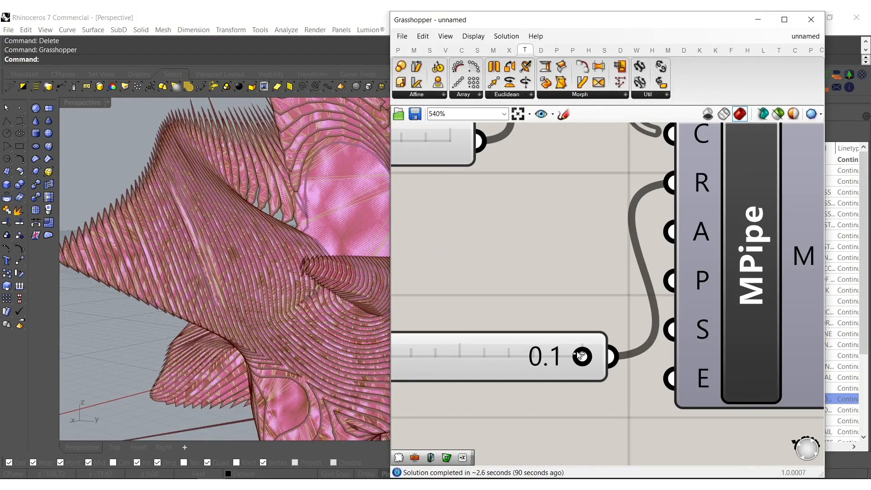
right_drag(465, 361, 589, 339)
double_click(418, 335)
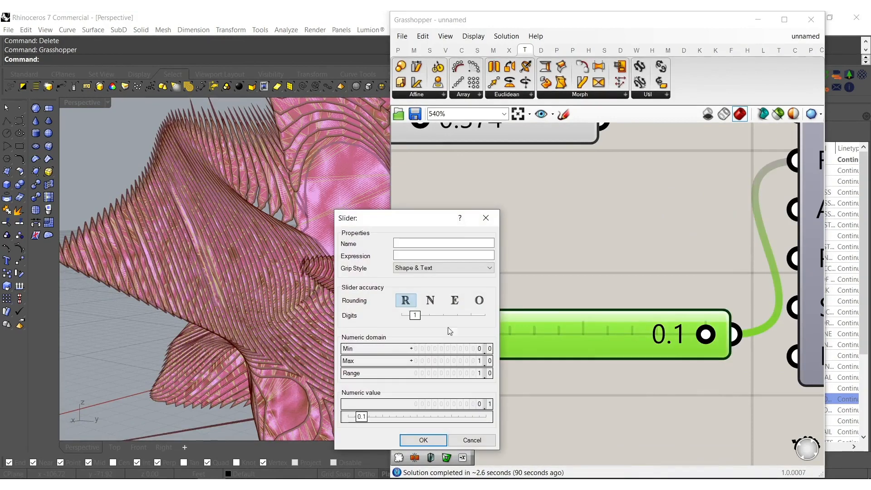
drag(411, 314, 443, 316)
drag(370, 417, 364, 418)
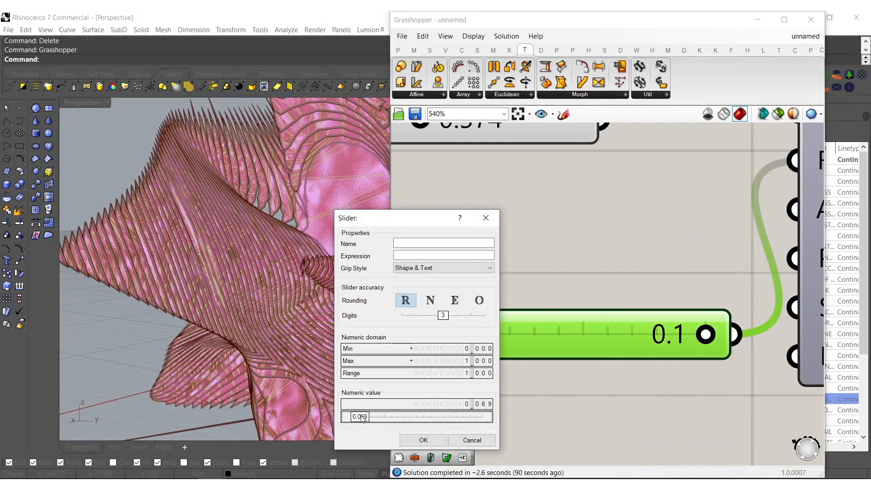
click(423, 440)
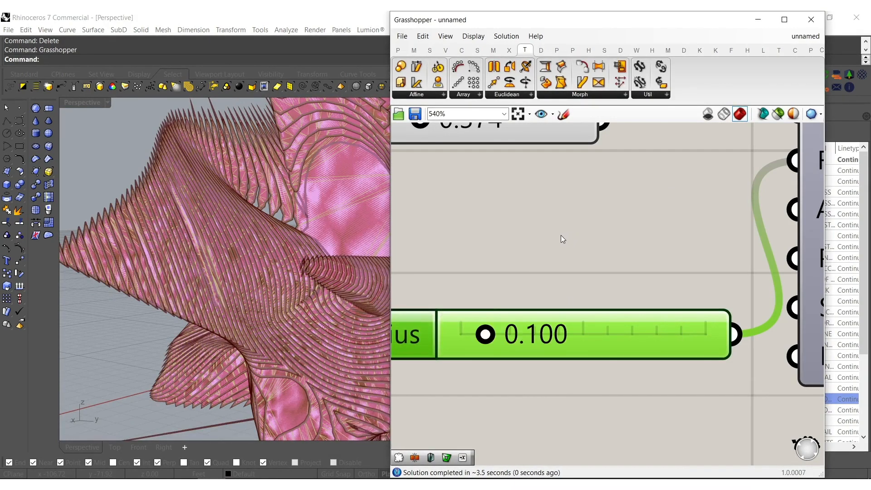
- Reduce the MPipe radius to 0.05 for thinner edge piping
scroll(535, 246, down, 5)
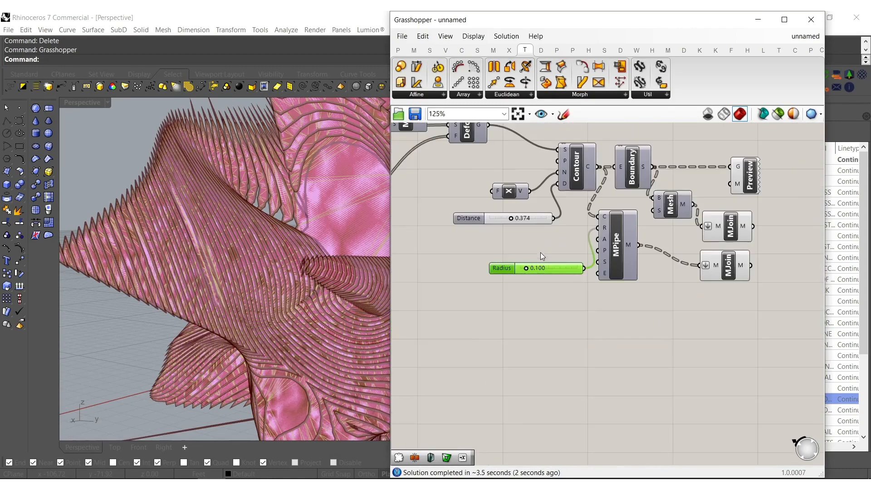
scroll(483, 285, up, 3)
scroll(202, 256, up, 2)
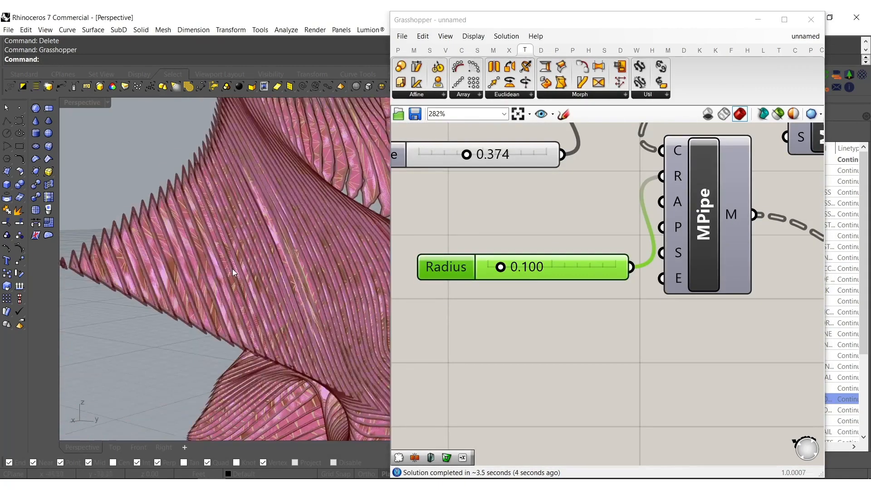
scroll(404, 267, up, 4)
click(622, 267)
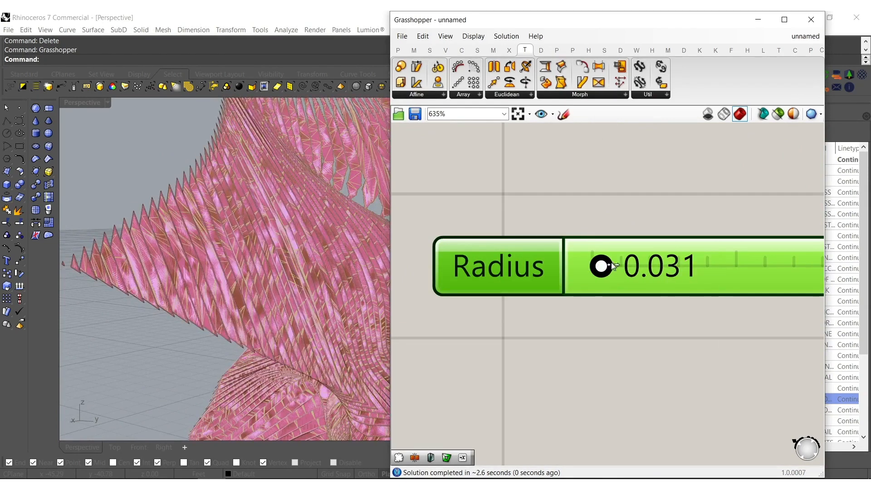
double_click(640, 269)
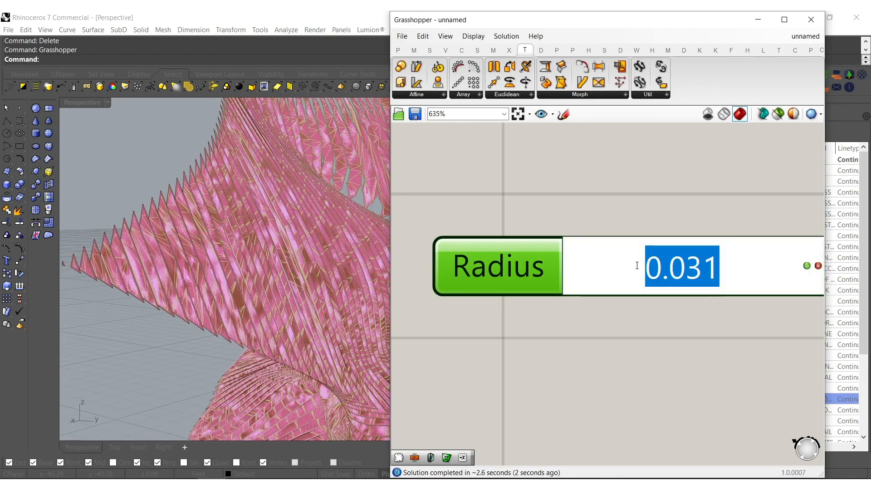
text(.05)
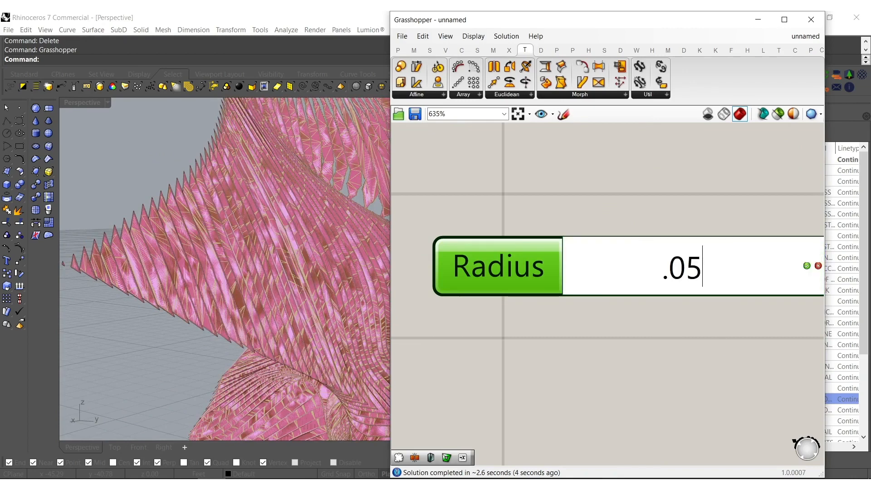
key(Return)
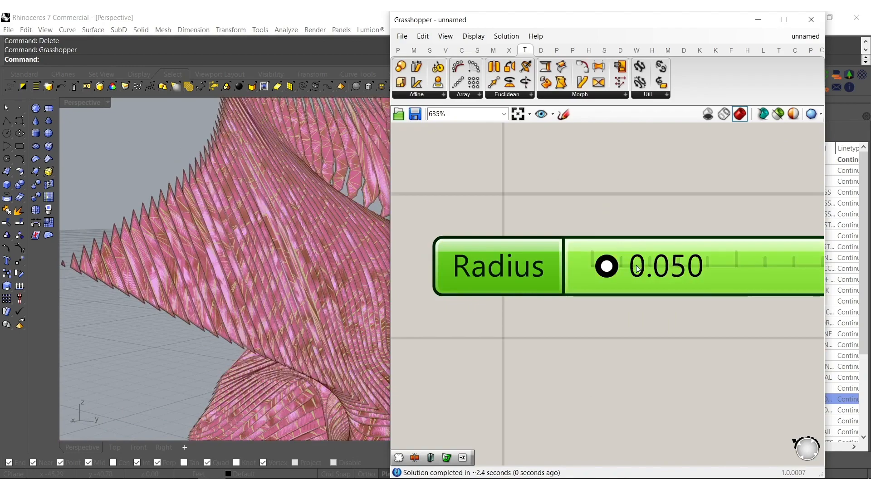
- Bake the joined MPipe mesh into Rhino and close the Grasshopper window
scroll(626, 272, down, 5)
scroll(721, 265, up, 3)
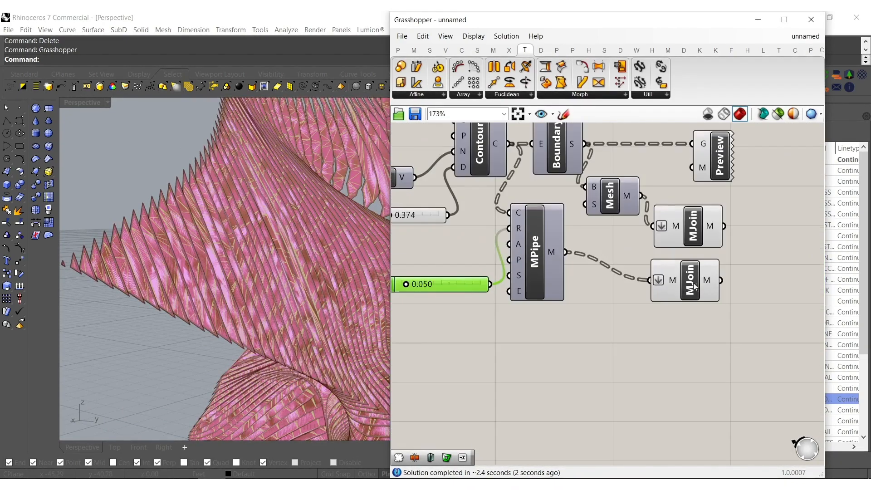
middle_click(687, 283)
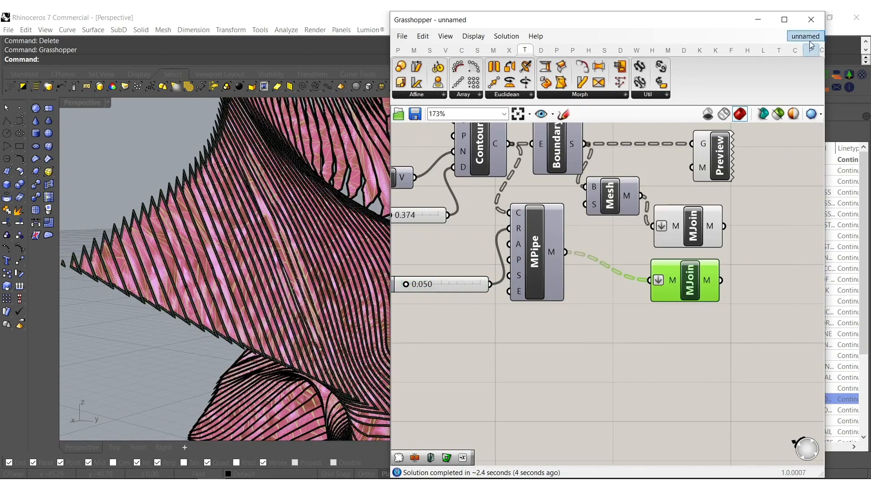
click(811, 19)
- Delete the long stray spike projecting from the right side of the newly baked piping mesh
scroll(454, 254, down, 9)
right_drag(515, 301, 476, 304)
ctrl+shift+drag(624, 338, 531, 176)
key(Delete)
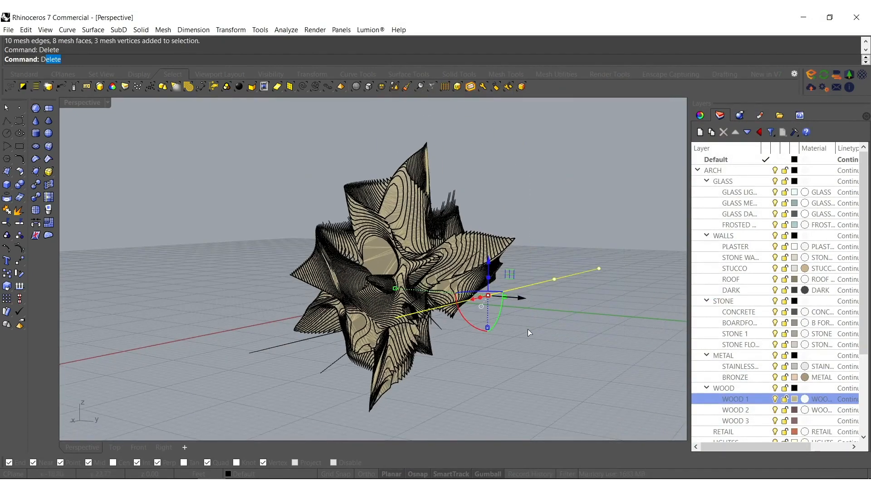
- Assign the thinner piping mesh to the LIGHTSS layer
right_drag(576, 306, 331, 301)
scroll(429, 333, up, 6)
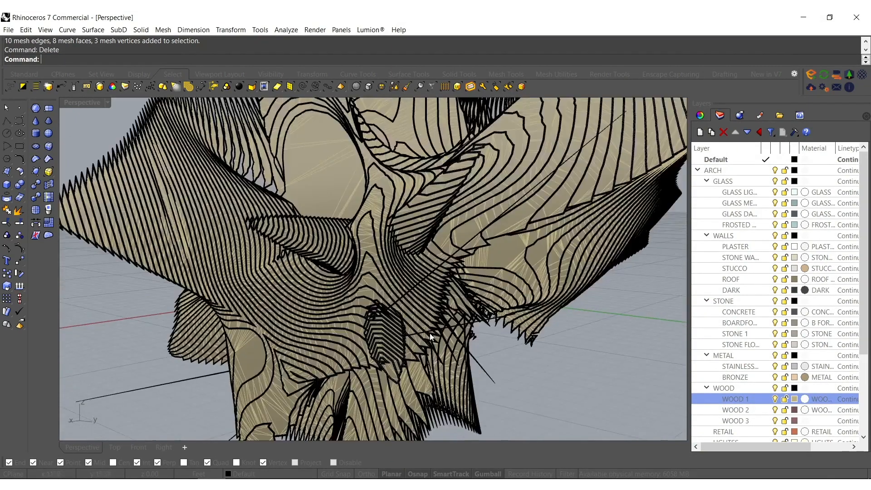
click(475, 321)
click(497, 359)
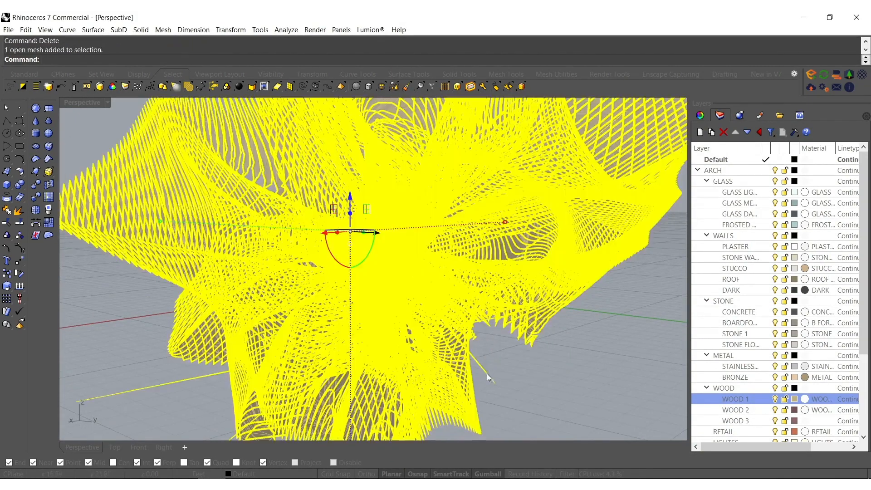
scroll(744, 356, down, 3)
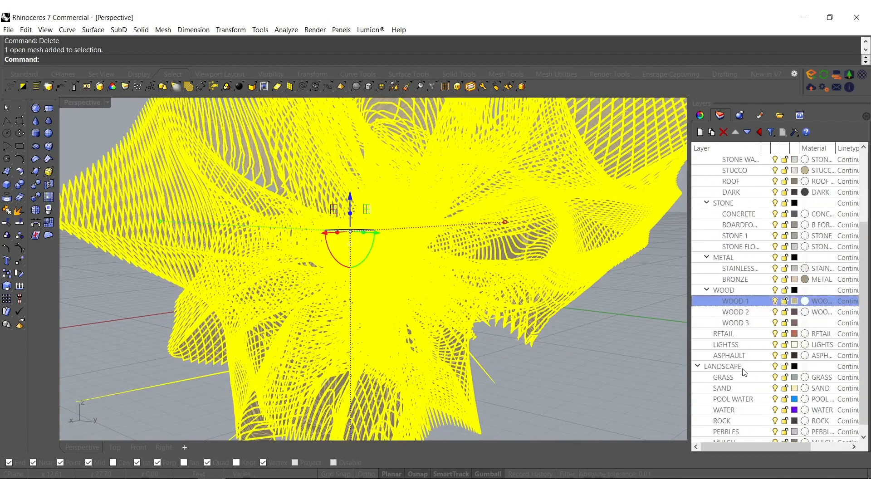
right_click(729, 348)
click(766, 300)
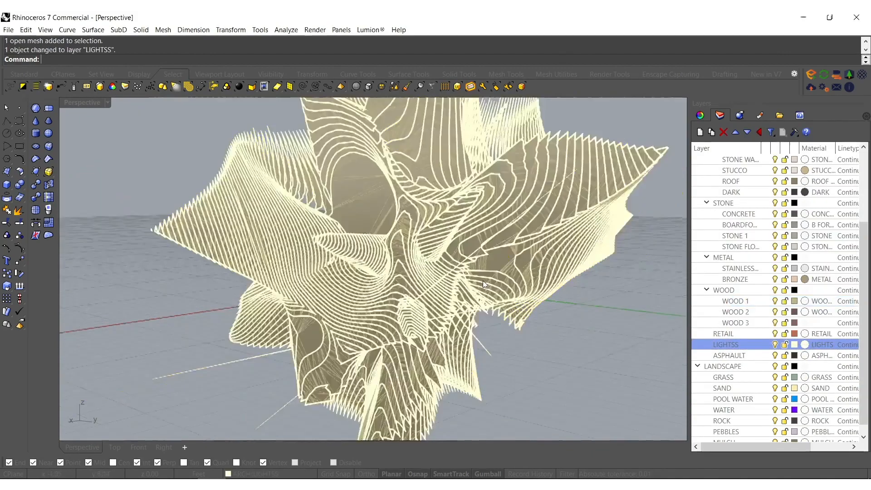
- Switch the Perspective viewport to the white Arctic display mode and view the form from several angles
right_drag(518, 272, 414, 302)
right_drag(472, 330, 301, 179)
click(88, 104)
click(113, 224)
right_drag(404, 270, 465, 255)
scroll(382, 282, up, 8)
scroll(396, 265, down, 6)
right_drag(366, 293, 434, 332)
right_drag(365, 316, 344, 240)
right_drag(412, 233, 368, 262)
- Mirror both meshes as a copy across a plane through the tip of the form's right-hand lobe
drag(474, 334, 431, 247)
right_drag(482, 266, 494, 232)
text(Mirror)
key(Return)
click(453, 210)
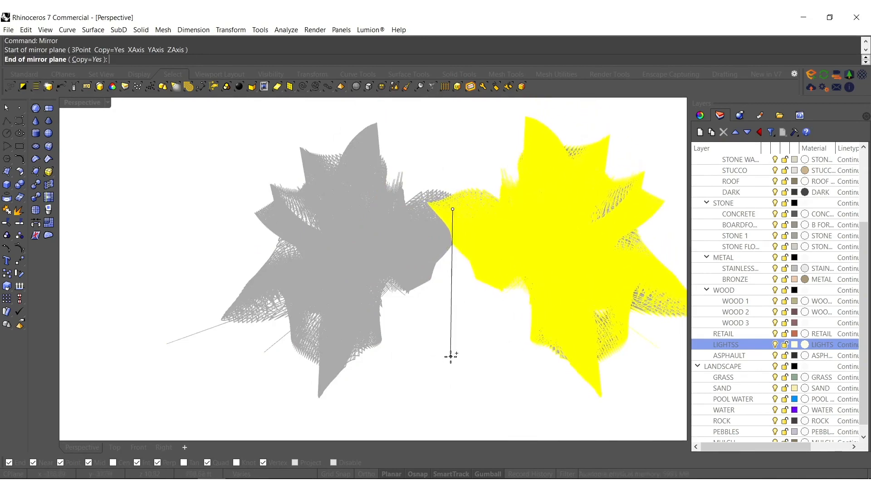
click(451, 354)
- Examine how the original and mirrored forms meet in Perspective and in a maximized Top view
right_drag(503, 301, 565, 375)
click(460, 309)
drag(456, 132, 575, 377)
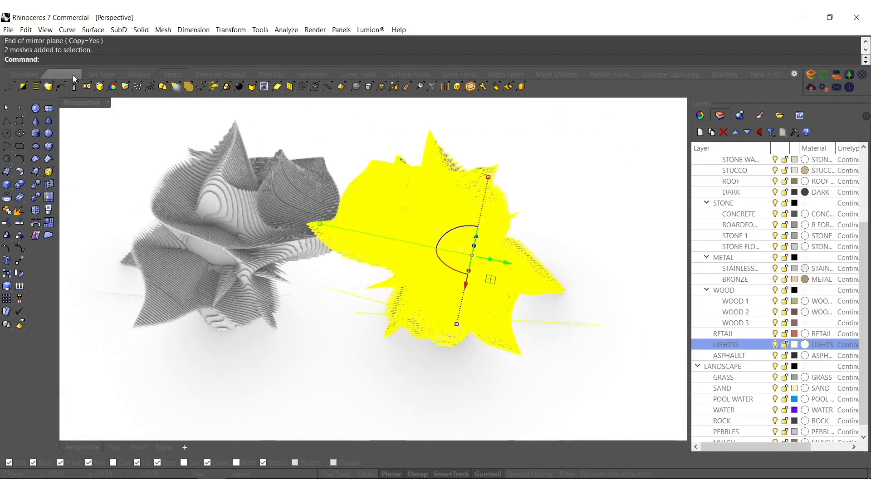
double_click(74, 103)
double_click(73, 102)
scroll(365, 193, down, 9)
right_drag(356, 186, 350, 227)
scroll(335, 215, up, 6)
click(433, 245)
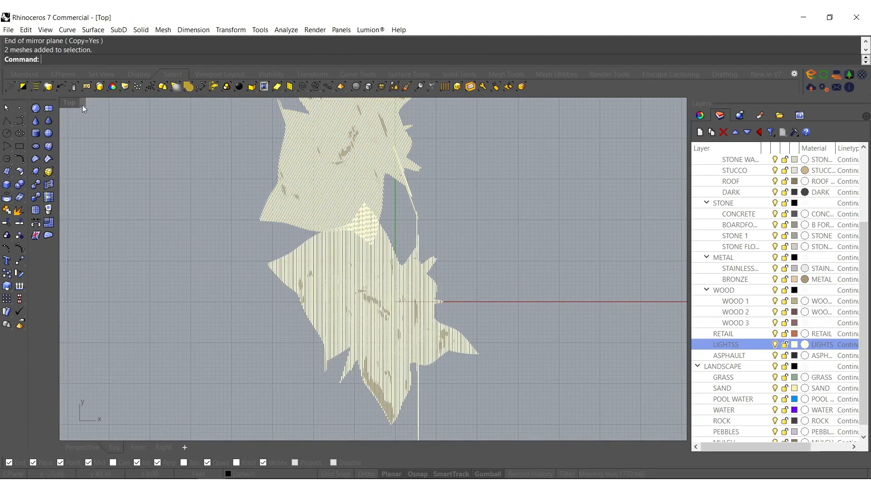
- Restore the four-viewport layout, show the Perspective camera object, and reframe the Top and Perspective views
double_click(71, 102)
right_drag(454, 133, 496, 130)
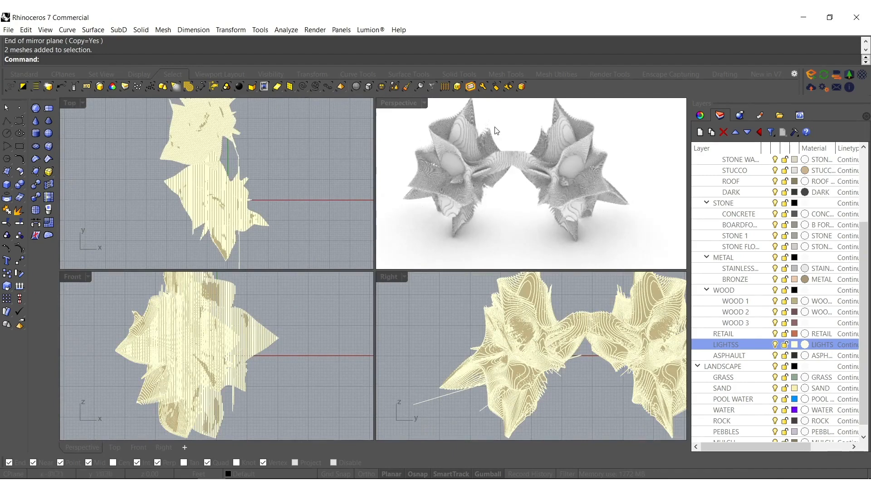
key(F6)
scroll(217, 172, down, 3)
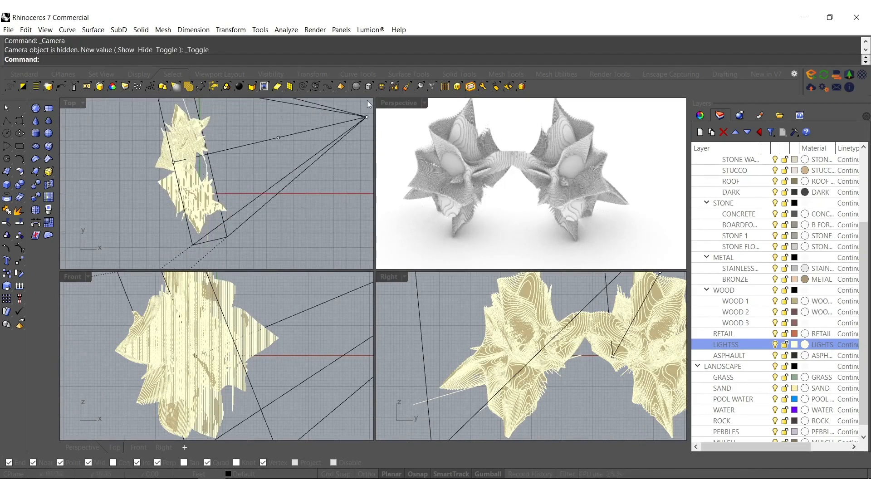
right_drag(434, 183, 539, 194)
scroll(535, 178, up, 1)
right_drag(191, 177, 241, 184)
scroll(237, 232, up, 7)
- Select all meshes of both forms and rotate them together about the vertical axis in the Top viewport
drag(234, 243, 200, 180)
scroll(206, 135, down, 6)
right_drag(201, 136, 221, 191)
scroll(222, 190, up, 3)
drag(203, 136, 202, 135)
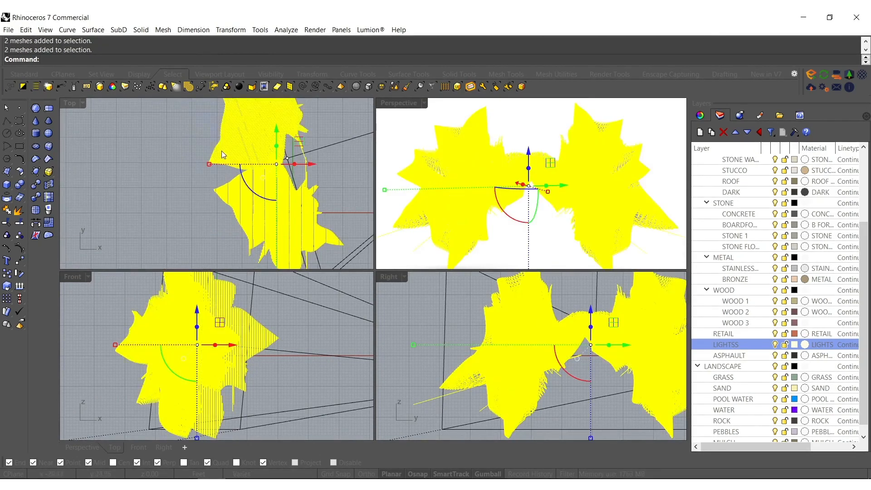
right_drag(237, 176, 254, 158)
text(MI)
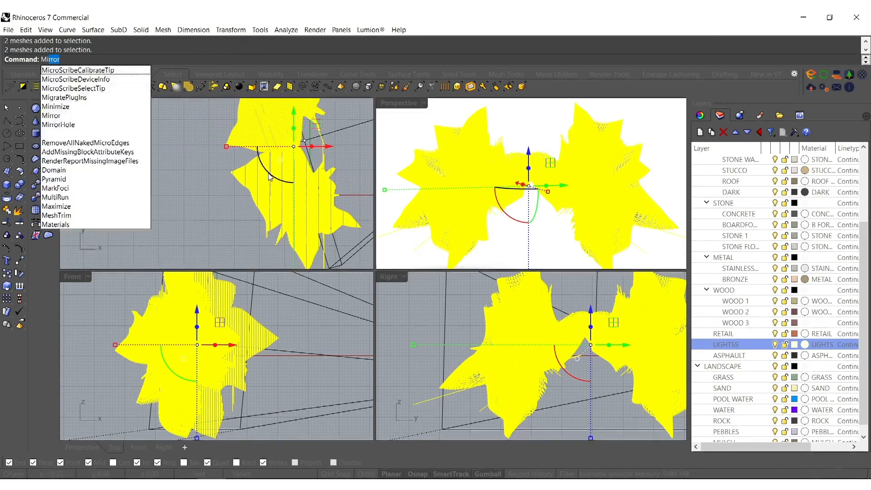
key(Escape)
scroll(266, 177, down, 4)
right_drag(266, 192, 267, 208)
drag(266, 209, 258, 204)
click(241, 220)
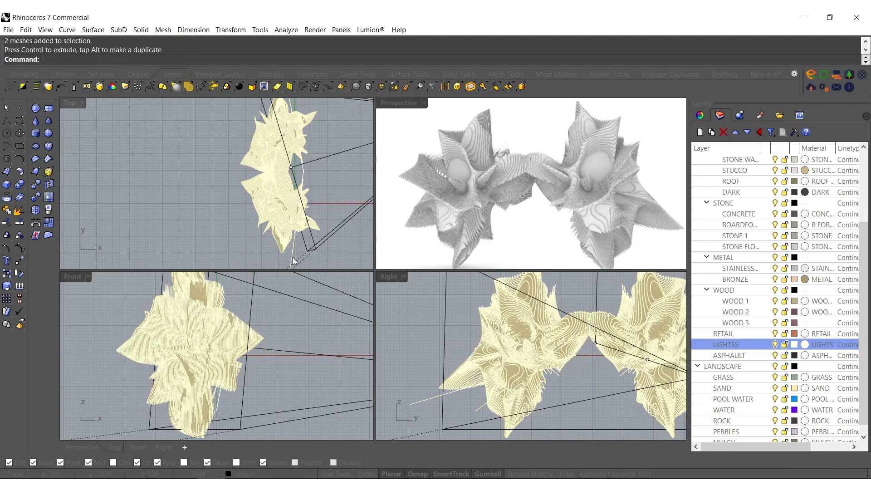
- Select the two meshes of the lower form in the Top viewport and maximize the Perspective viewport
scroll(284, 255, up, 4)
right_drag(282, 255, 273, 203)
drag(267, 167, 264, 168)
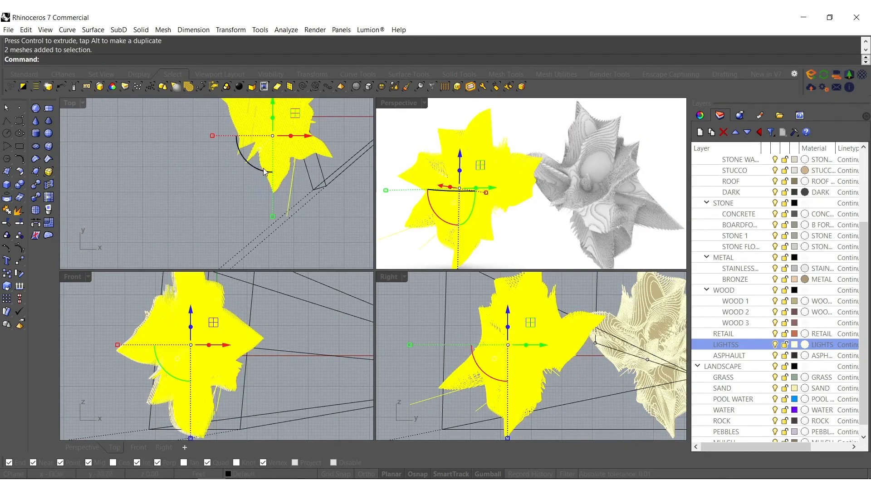
double_click(396, 107)
right_drag(379, 140, 314, 295)
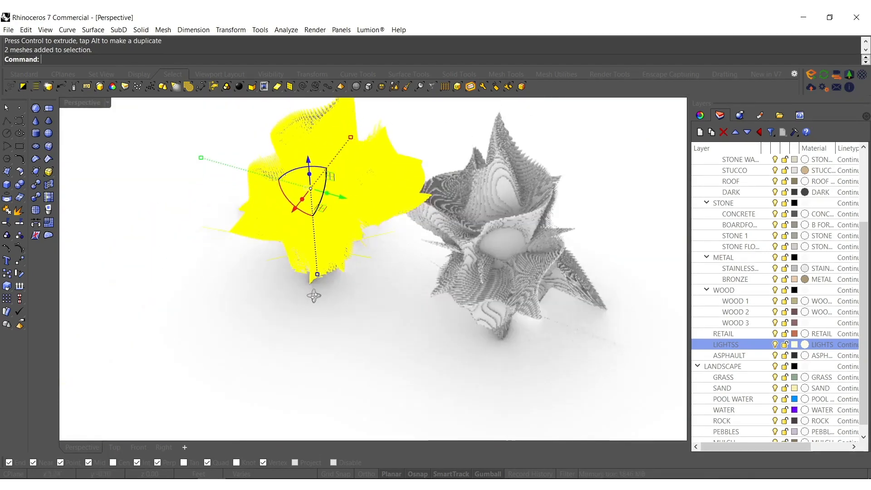
text(Mirror)
key(Return)
right_drag(209, 210, 228, 255)
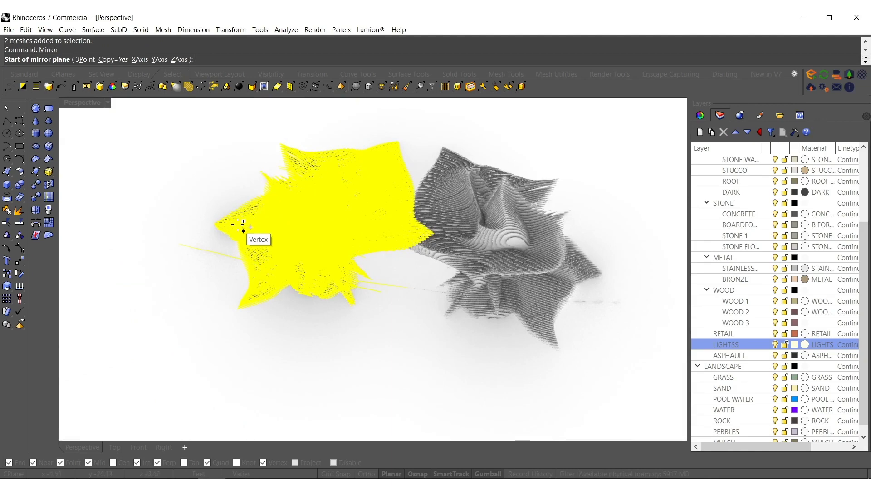
key(Escape)
- Place a rotated duplicate of the selected form at the outer end of the pair
drag(272, 199, 300, 250)
drag(291, 192, 180, 214)
right_drag(227, 222, 356, 326)
key(Escape)
- Select the duplicated form, raise it and shift it sideways against its neighbour, and inspect the joined cluster
drag(354, 368, 262, 141)
right_drag(272, 204, 339, 246)
click(298, 383)
drag(298, 382, 248, 167)
drag(343, 332, 349, 261)
drag(387, 224, 414, 226)
key(Escape)
right_drag(417, 255, 369, 260)
scroll(377, 255, up, 4)
scroll(386, 251, down, 2)
scroll(387, 254, up, 3)
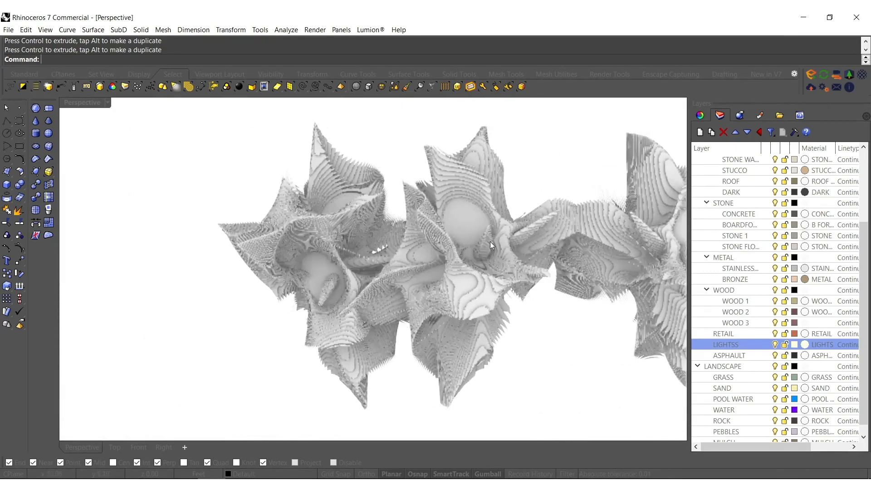
- Select the two meshes of the outer form and shift them sideways along the green axis
drag(287, 138, 257, 225)
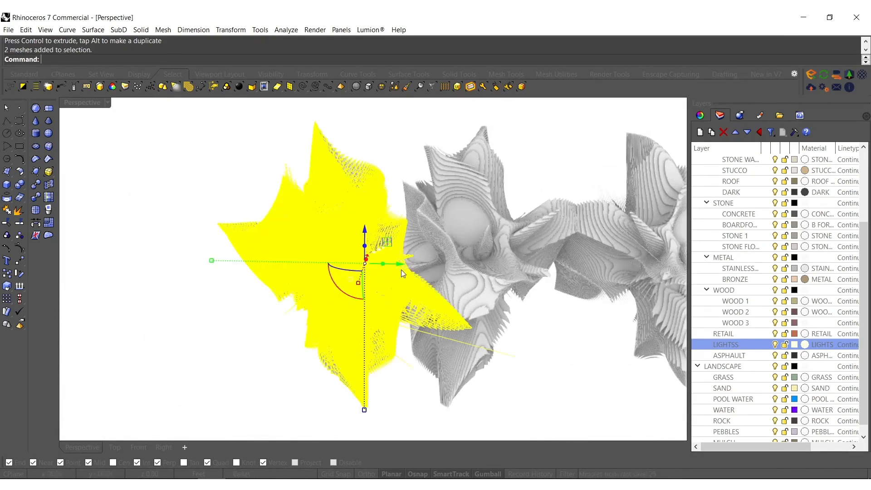
drag(399, 266, 373, 267)
key(Escape)
- Select the outer form's two meshes and mirror a copy in the Top viewport across a horizontal plane through the cluster's narrow junction
shift+right_drag(493, 206, 337, 214)
drag(336, 123, 292, 265)
double_click(69, 102)
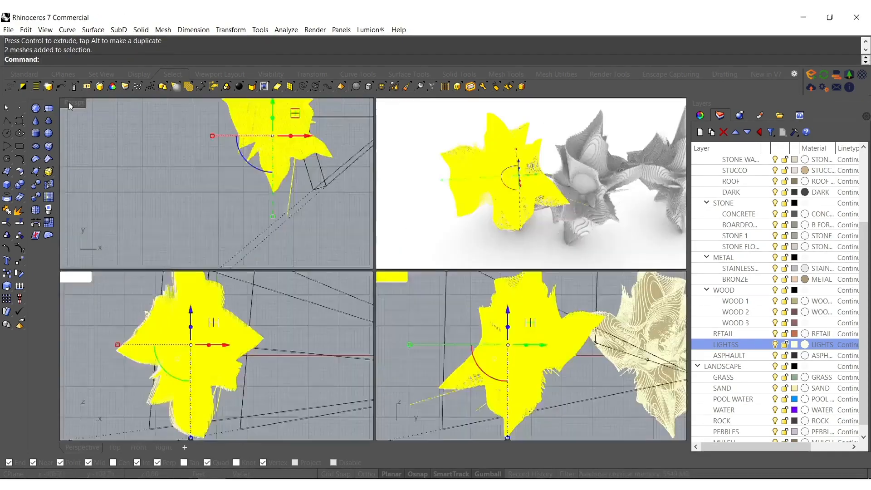
double_click(69, 102)
scroll(336, 227, up, 5)
text(Mi)
key(Return)
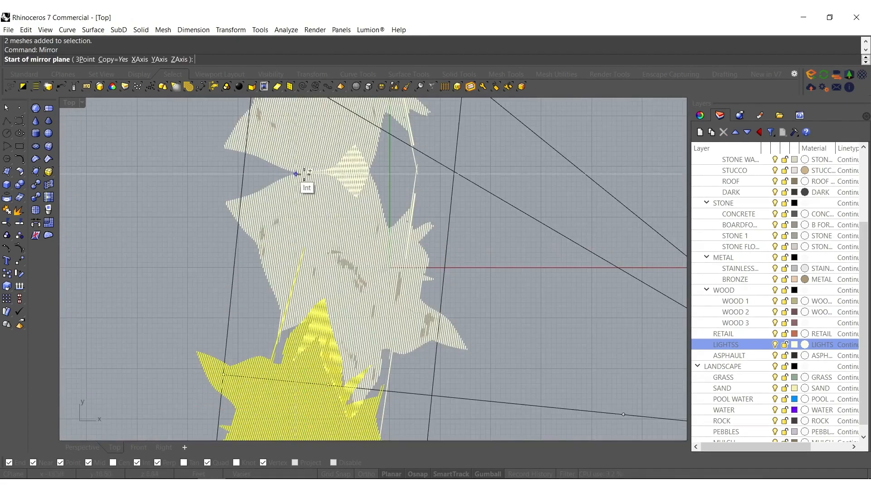
click(298, 174)
click(501, 169)
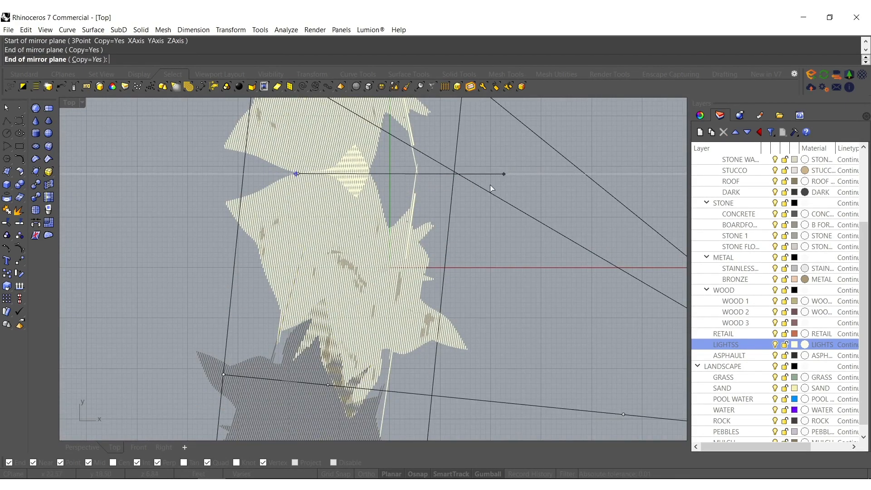
- Return to the four-viewport layout and toggle off the camera display in the Top viewport
double_click(68, 102)
key(Escape)
right_drag(613, 203, 561, 217)
scroll(222, 179, down, 14)
right_drag(244, 164, 249, 197)
key(F6)
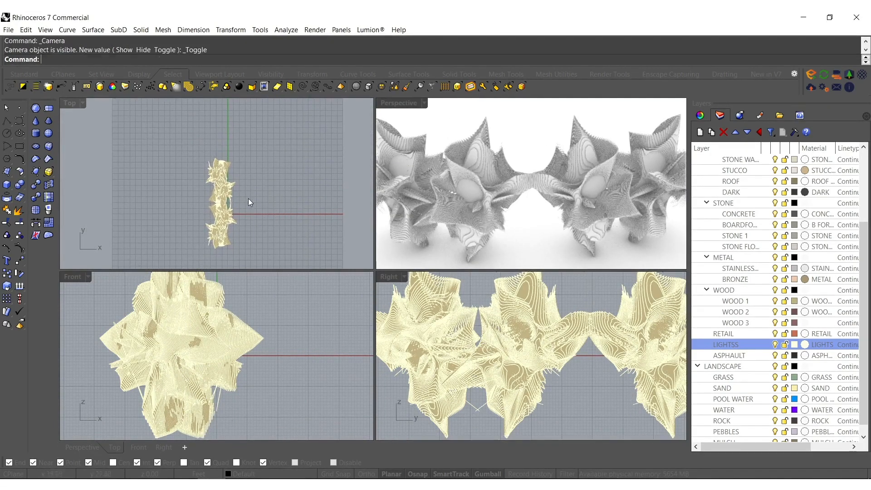
- Mirror a copy of the whole cluster across a vertical plane beside it in the Top viewport and move the selected row away from its copy
drag(190, 146, 293, 263)
scroll(191, 227, up, 5)
text(Mirror)
key(Return)
click(191, 202)
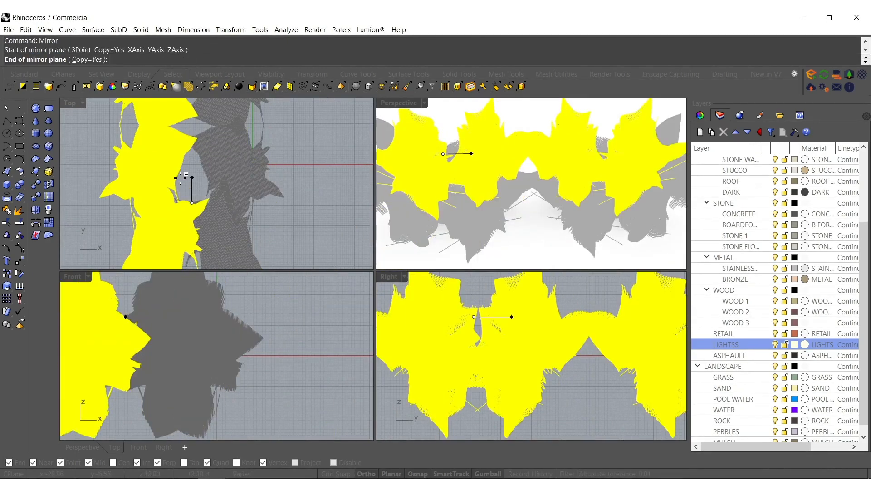
click(202, 182)
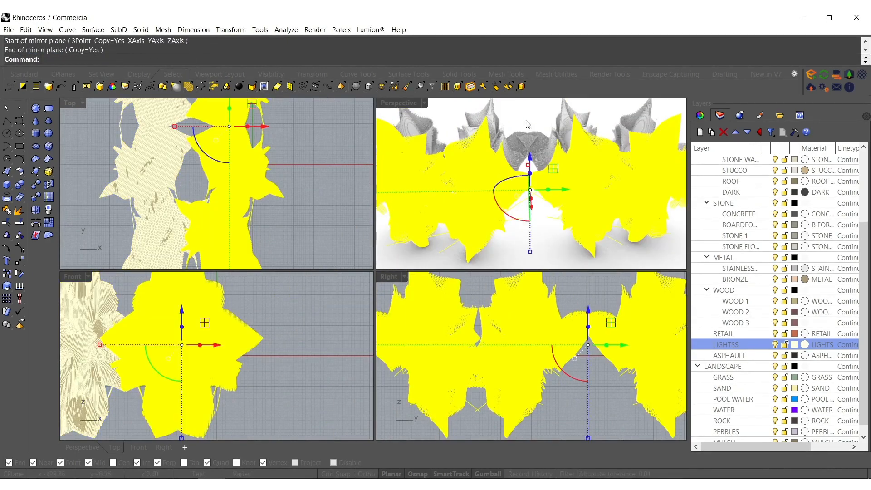
drag(265, 128, 300, 131)
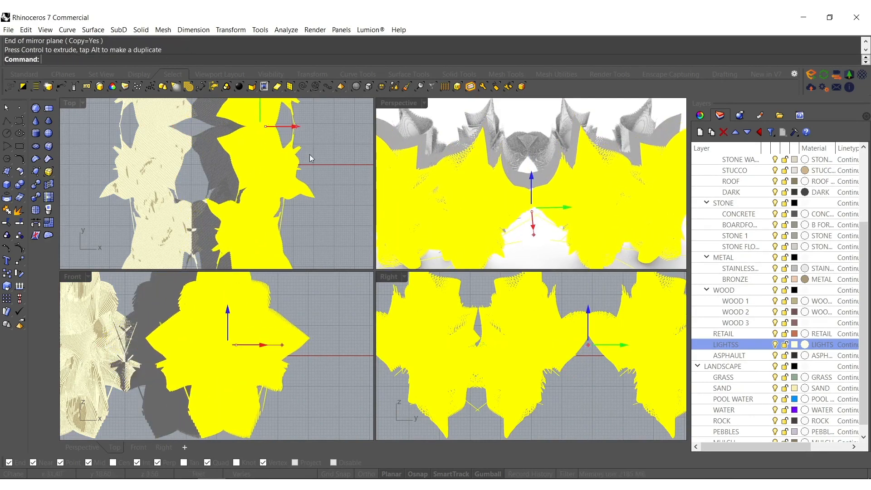
click(452, 111)
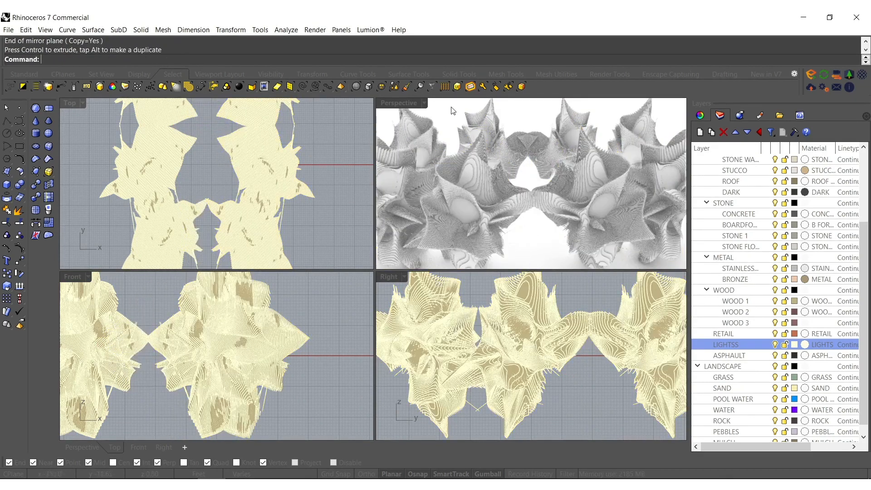
- Maximize the Perspective viewport and inspect the mirrored arrangement
double_click(410, 102)
scroll(446, 224, down, 5)
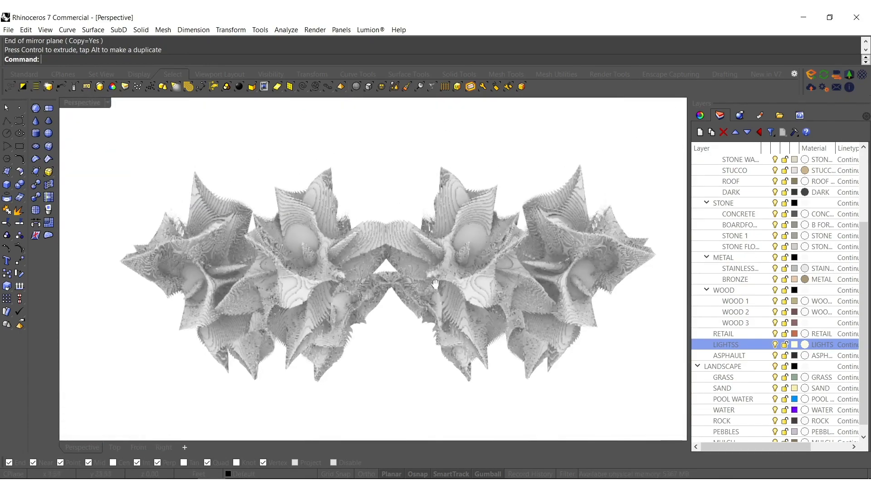
scroll(417, 288, up, 2)
mouse_move(417, 289)
right_down()
mouse_move(418, 299)
mouse_move(418, 284)
right_up()
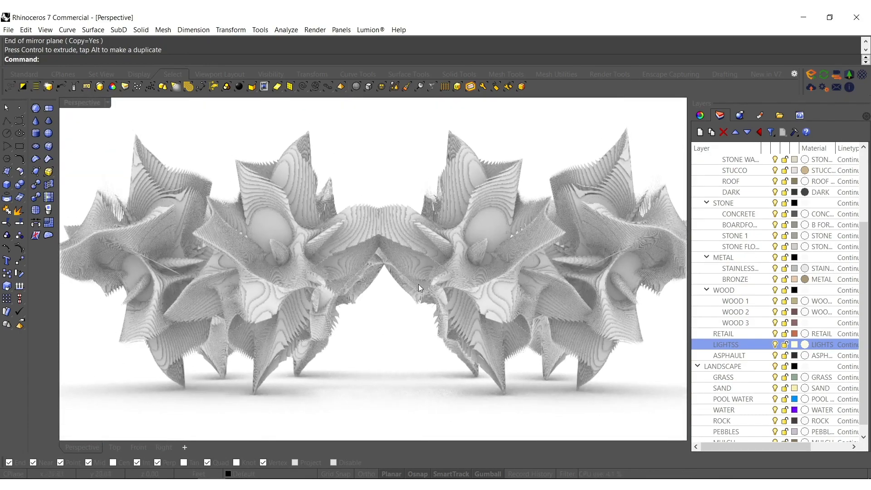
scroll(419, 284, down, 3)
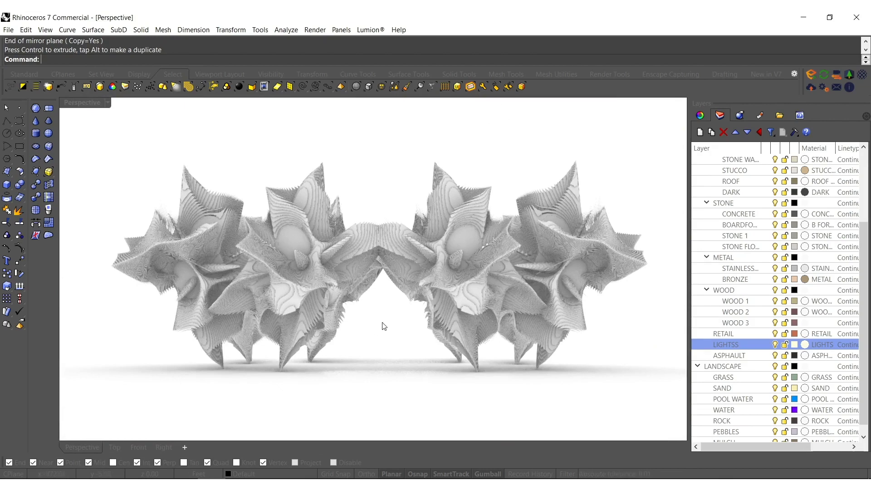
- Set the display mode to Shaded, select all meshes matching the colour of the form's surface mesh and join them
middle_click(402, 321)
click(429, 320)
right_drag(456, 217, 463, 260)
scroll(464, 261, up, 3)
click(465, 297)
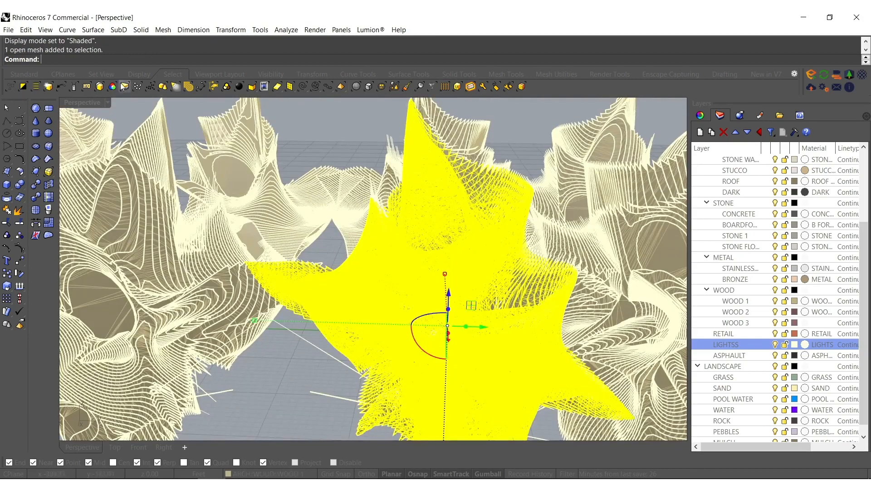
click(113, 86)
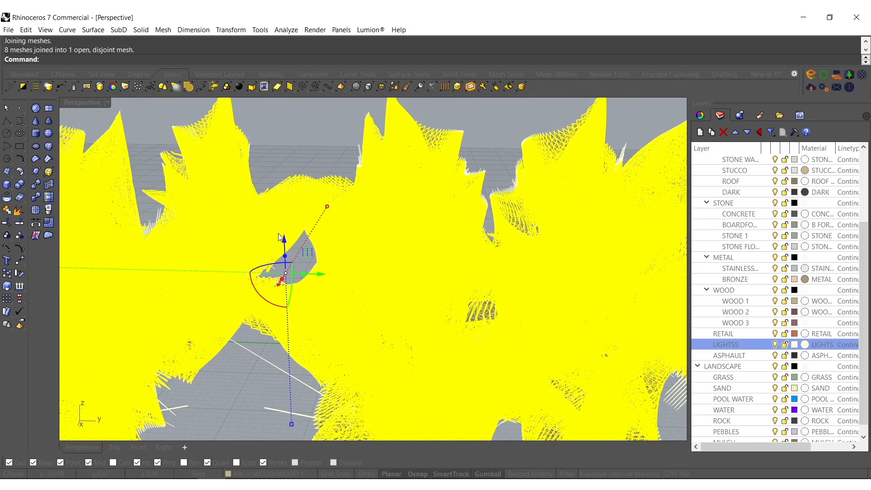
- Select all piped-edge meshes by their shared colour and join them into one mesh
shift+right_drag(320, 333, 330, 281)
click(295, 357)
drag(290, 347, 262, 316)
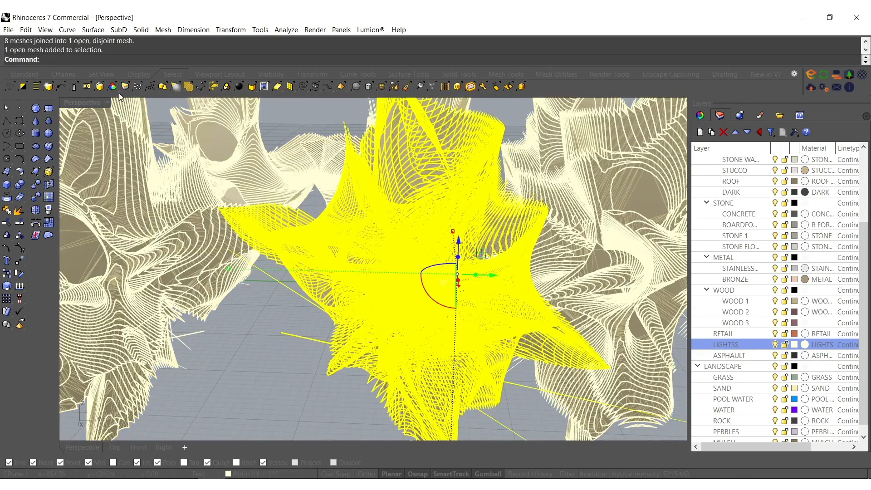
click(112, 86)
key(ctrl+j)
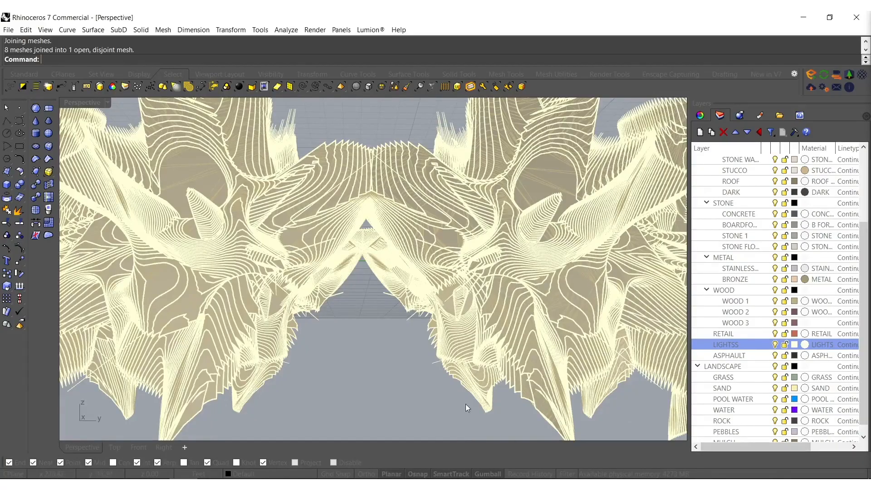
- Select both joined meshes and create a bounding box around them
right_drag(466, 404, 328, 311)
scroll(328, 311, down, 8)
scroll(340, 245, up, 7)
right_drag(340, 245, 391, 168)
scroll(381, 297, down, 10)
scroll(389, 179, down, 2)
drag(586, 141, 377, 260)
right_drag(377, 260, 378, 284)
text(BoundingBox)
key(Return)
key(Return)
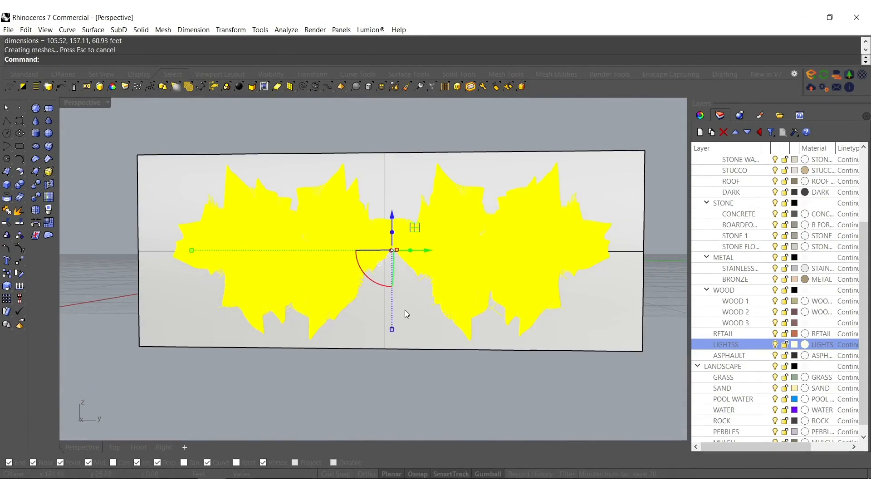
- Lock the meshes, explode the bounding box and delete all its faces except the base
key(ctrl+l)
right_drag(405, 309, 397, 295)
click(397, 295)
middle_click(397, 294)
click(408, 303)
ctrl+click(430, 313)
key(Delete)
- Select the remaining base surface and scale it up uniformly into a large ground plane around the forms
right_drag(408, 261, 401, 366)
click(402, 366)
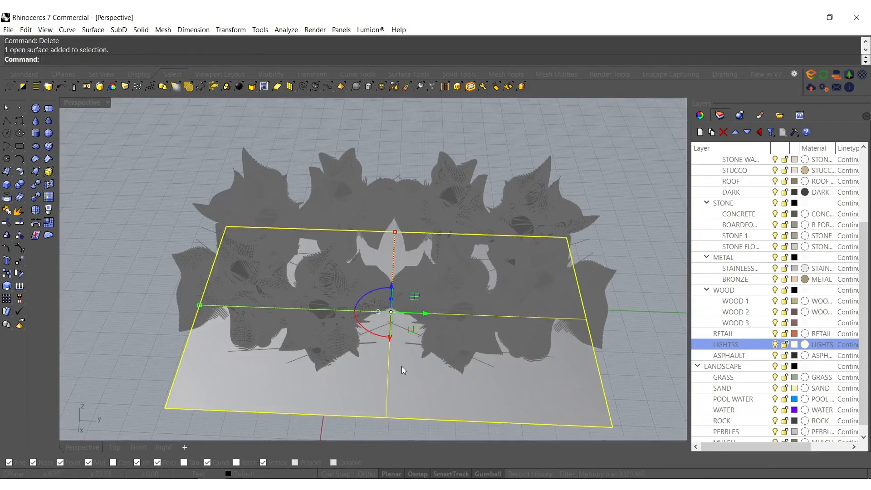
scroll(391, 309, down, 9)
right_drag(391, 298, 370, 233)
shift+drag(360, 249, 543, 132)
scroll(482, 176, down, 8)
shift+right_drag(423, 260, 380, 298)
scroll(380, 298, up, 8)
key(Escape)
- Switch the Perspective viewport to Arctic display and view the forms standing on the ground plane
click(355, 286)
shift+right_drag(355, 240, 357, 313)
key(Escape)
click(75, 103)
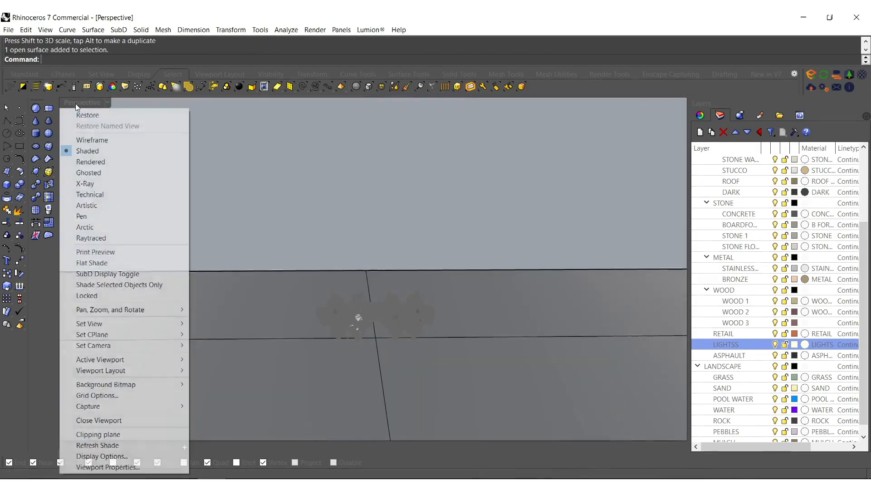
click(86, 225)
scroll(371, 326, up, 4)
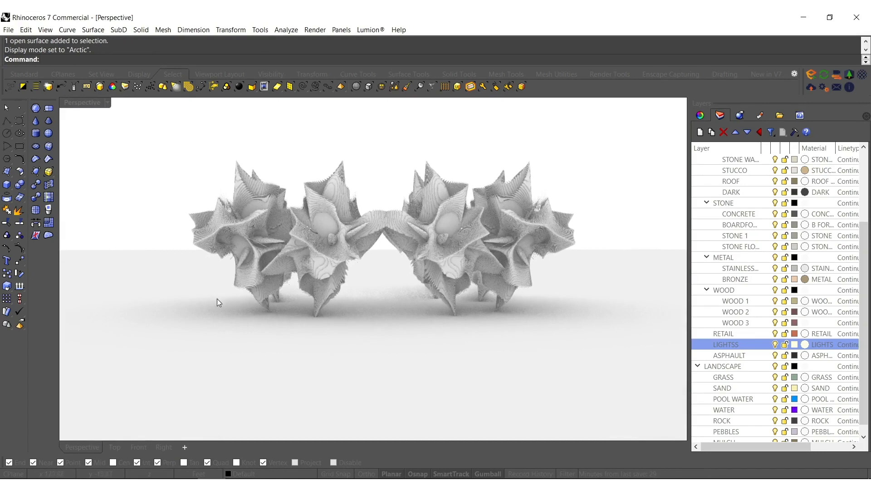
- Rebuild the ground surface with 125 by 125 points, degree 3 in U and 2 in V, deleting the input
scroll(427, 344, down, 3)
click(422, 336)
text(Rebuild)
key(Return)
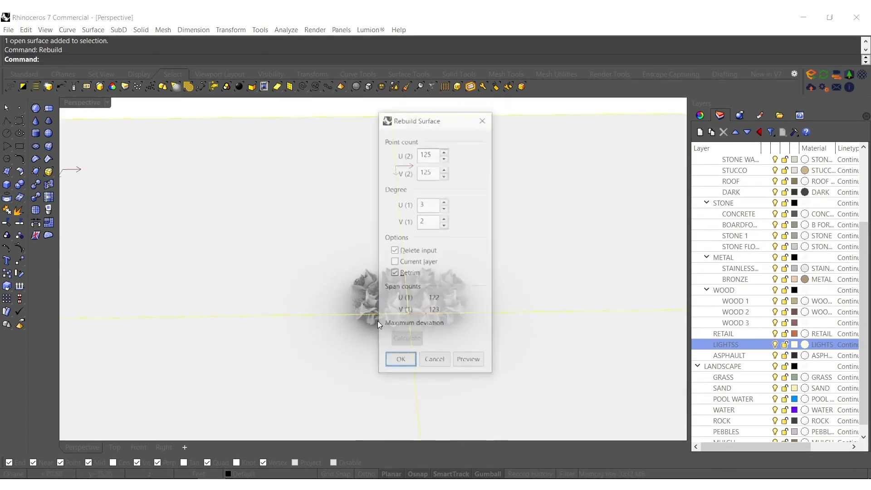
click(401, 361)
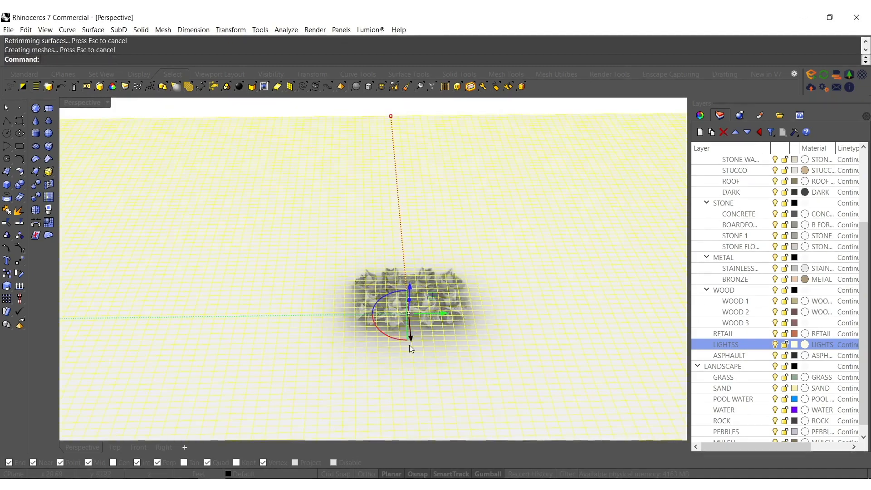
- Set the display mode back to Shaded and turn on the ground surface's control points
middle_click(404, 310)
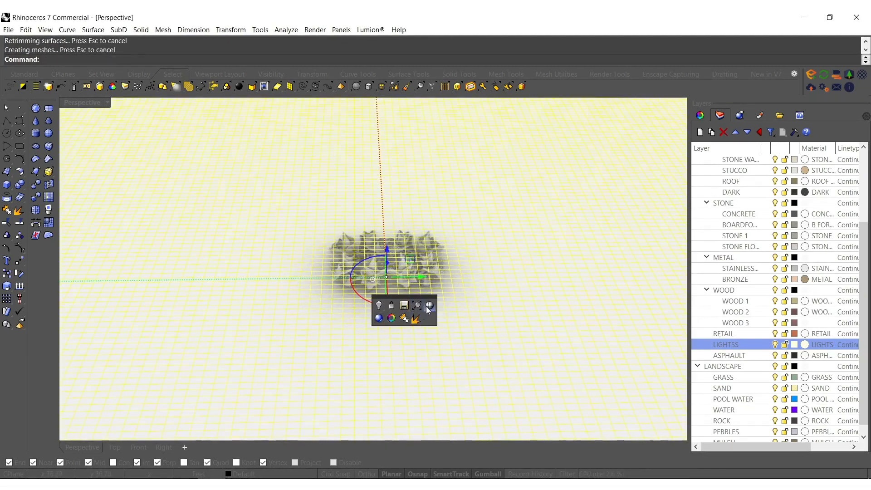
click(426, 306)
right_drag(390, 249, 353, 259)
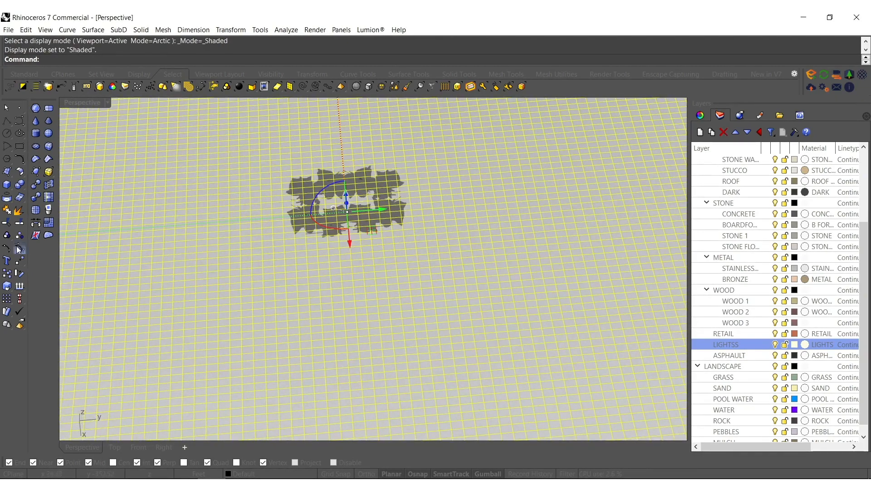
key(F10)
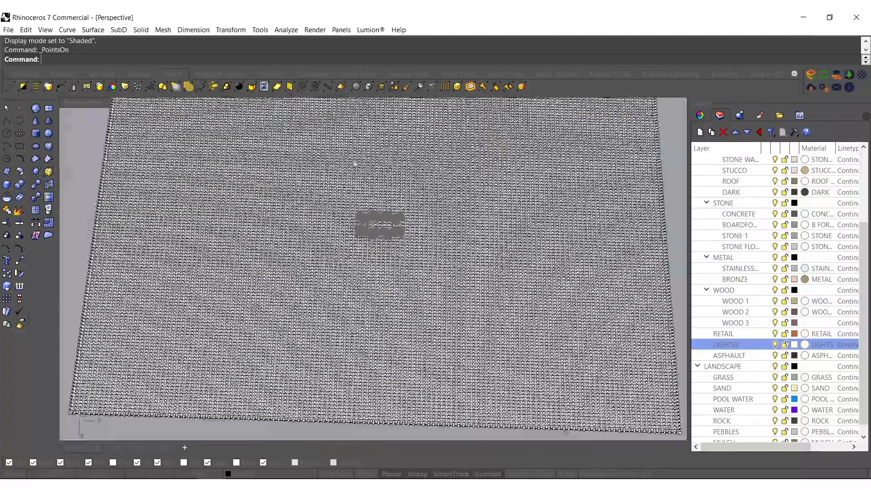
- Brush-select winding strips of control points on both sides of the forms
click(407, 86)
mouse_move(370, 264)
shift+right_down()
mouse_move(343, 237)
mouse_move(352, 288)
shift+right_up()
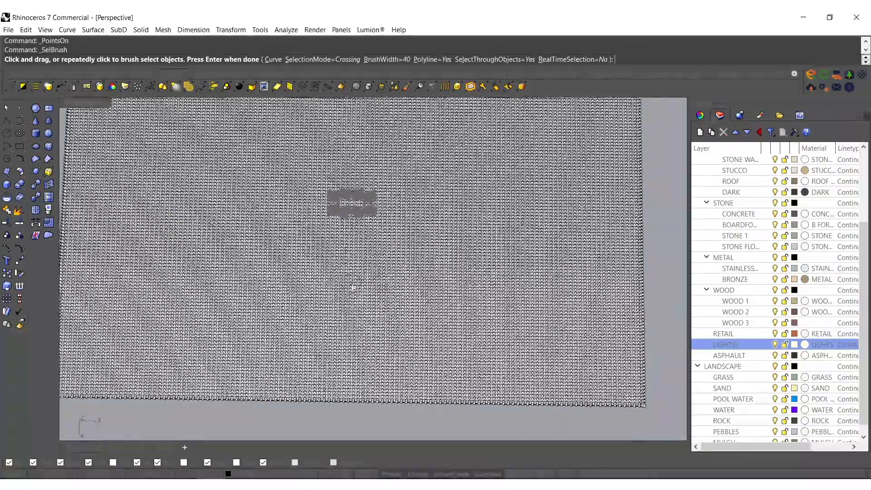
mouse_move(425, 351)
mouse_down()
mouse_move(394, 337)
mouse_move(379, 286)
mouse_move(401, 180)
mouse_move(367, 137)
mouse_move(377, 105)
mouse_move(417, 137)
mouse_move(413, 205)
mouse_move(456, 197)
mouse_move(540, 209)
mouse_move(557, 235)
mouse_up()
key(Return)
key(Return)
key(Return)
key(Return)
mouse_move(257, 366)
mouse_down()
mouse_move(305, 343)
mouse_move(317, 278)
mouse_move(310, 183)
mouse_move(334, 132)
mouse_move(292, 109)
mouse_move(275, 240)
mouse_move(200, 268)
mouse_move(153, 254)
mouse_up()
key(Return)
- Raise the selected control points vertically to form ridges around the forms
scroll(301, 332, up, 3)
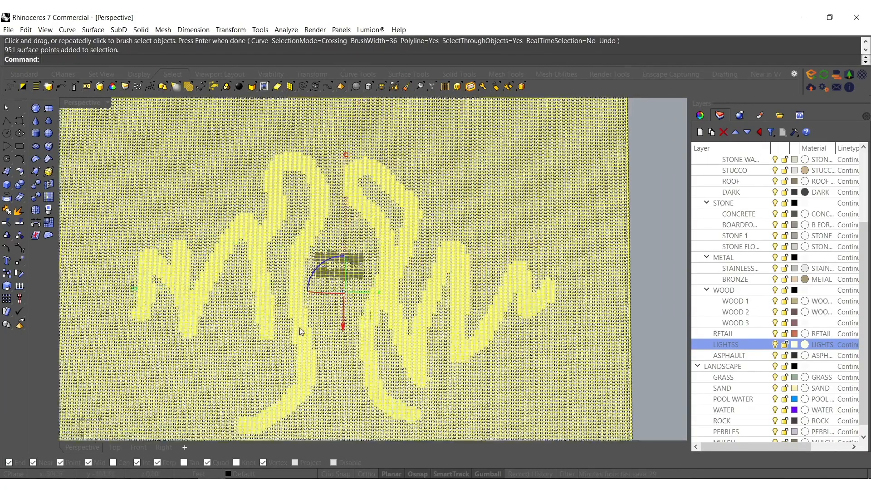
right_drag(301, 332, 374, 292)
drag(366, 295, 367, 257)
scroll(367, 257, down, 3)
right_drag(377, 257, 367, 313)
scroll(378, 281, down, 5)
key(Escape)
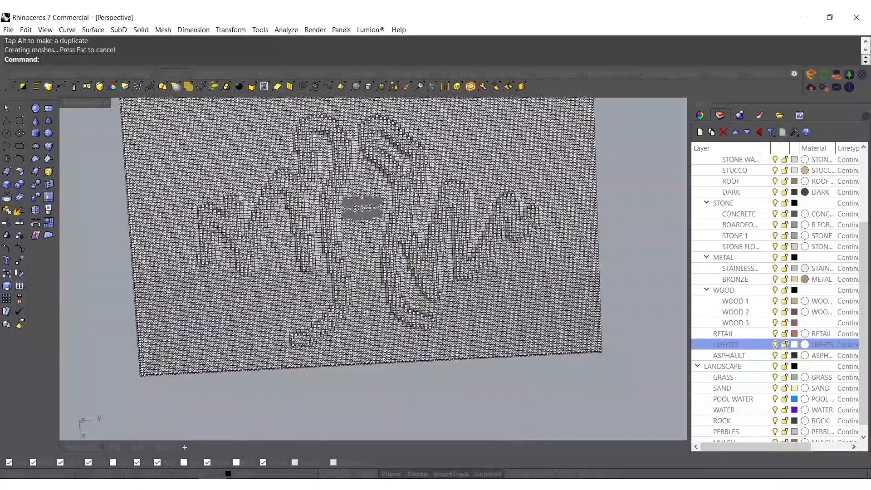
- Brush-select a strip of control points running through the middle of the ground surface and lower it into a shallow valley
click(407, 86)
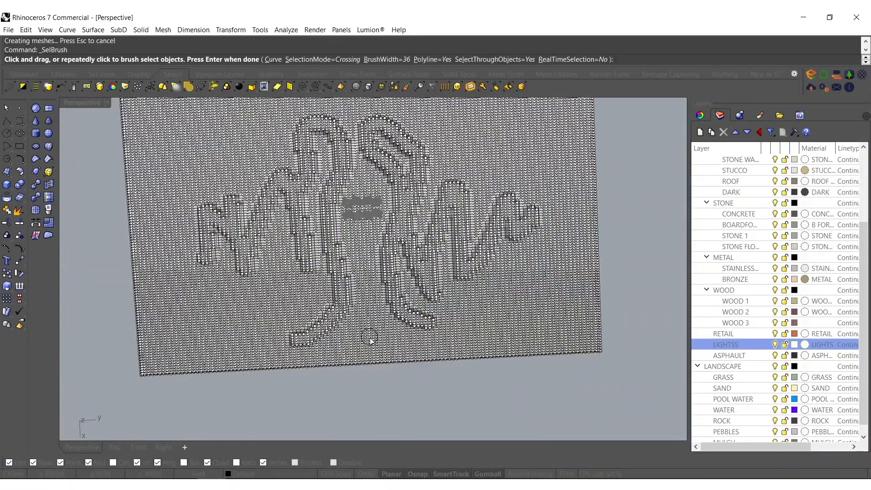
drag(371, 340, 363, 215)
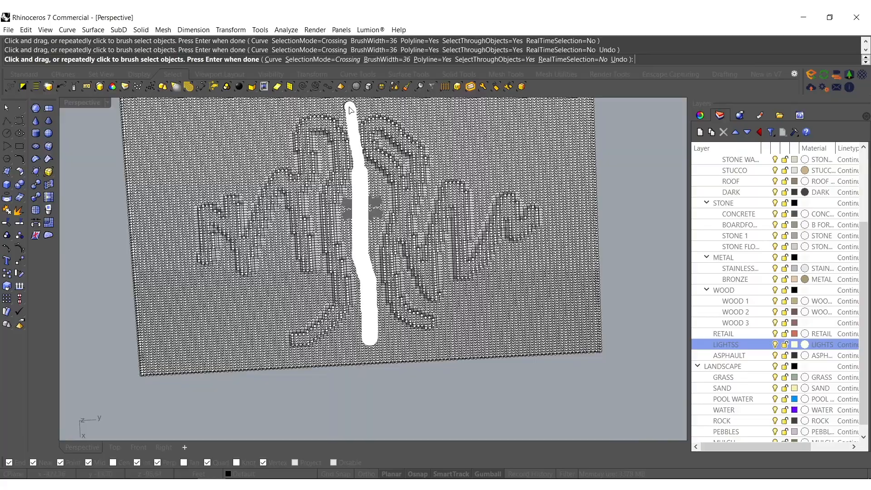
key(Return)
scroll(365, 220, up, 5)
right_drag(365, 220, 364, 284)
drag(365, 285, 365, 296)
key(Escape)
key(Escape)
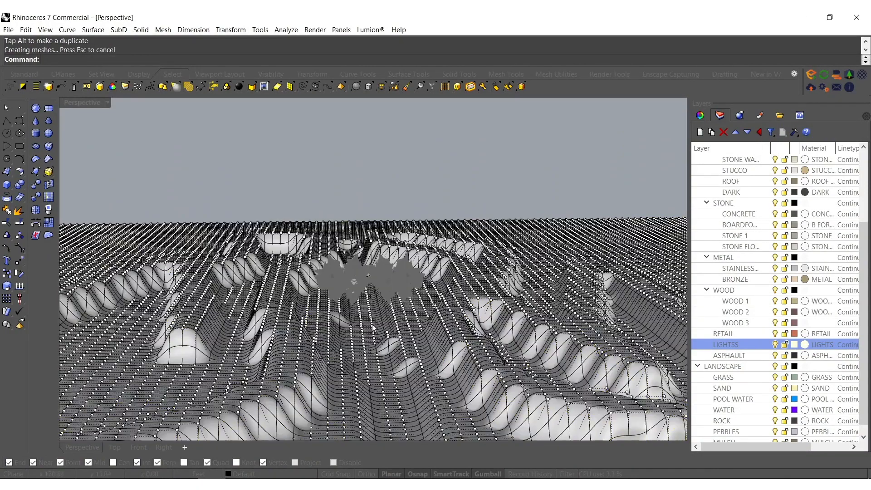
- Select the sculpted ground surface and apply Smooth to it
scroll(391, 337, down, 4)
scroll(366, 315, up, 5)
click(372, 312)
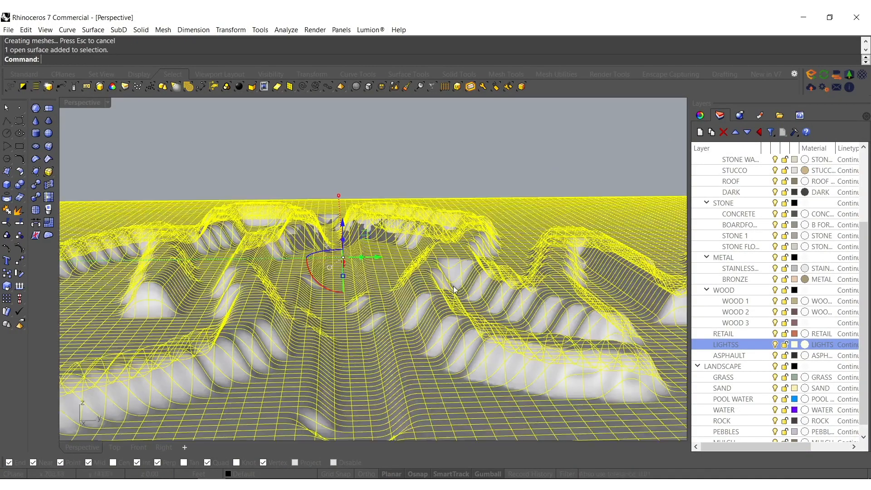
text(Smooth)
key(Return)
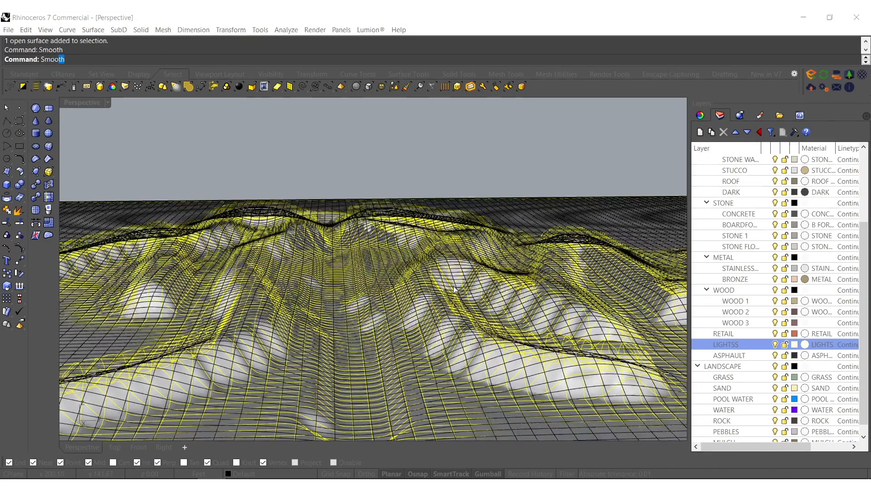
click(388, 332)
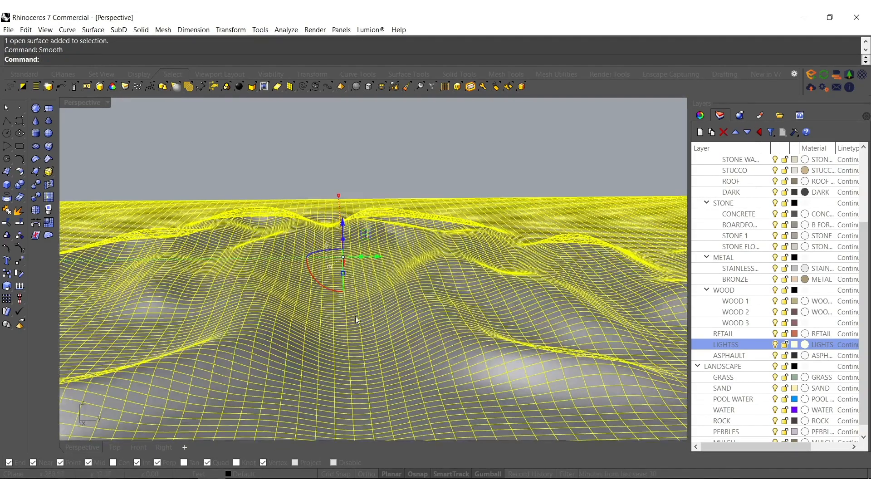
- Apply Smooth again to the ground surface in Y and Z with fixed boundaries and 15 smooth steps
key(Escape)
scroll(361, 304, up, 5)
right_drag(362, 256, 371, 344)
click(371, 344)
key(space)
key(space)
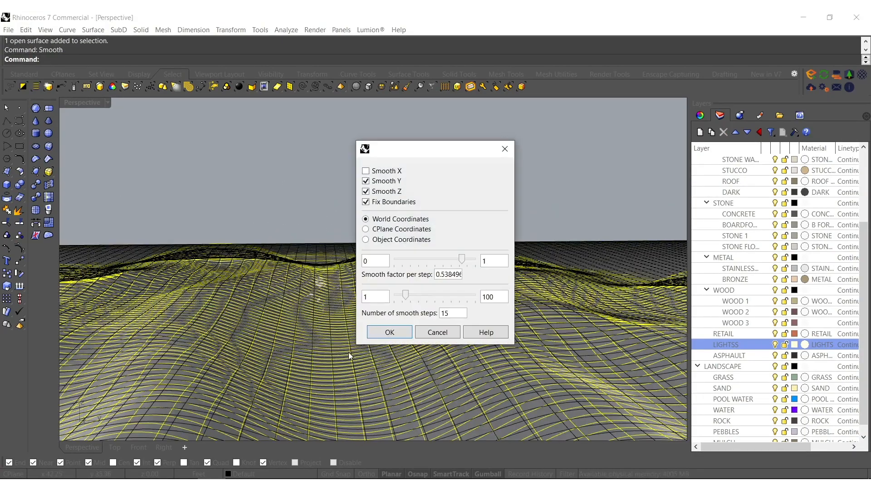
click(389, 332)
key(Escape)
right_drag(383, 336, 417, 350)
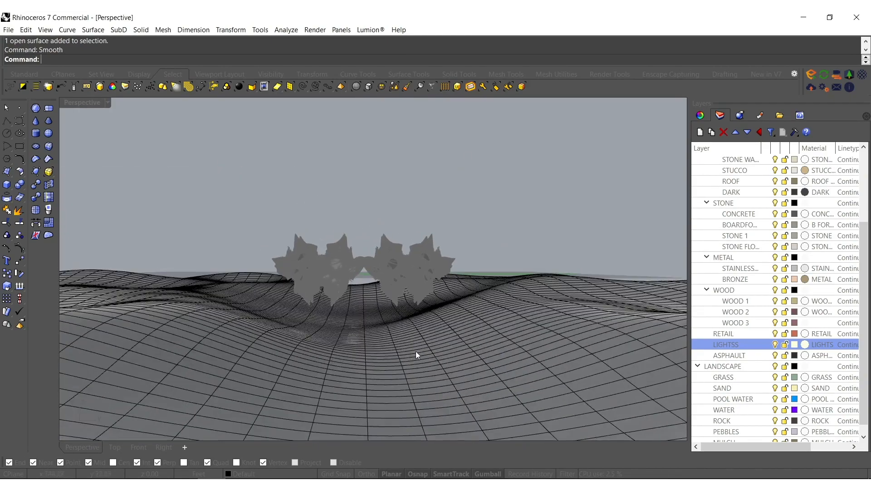
click(417, 354)
drag(414, 354, 376, 297)
key(Escape)
right_drag(375, 295, 414, 357)
scroll(382, 283, down, 15)
click(414, 357)
drag(414, 358, 415, 335)
key(Escape)
- Turn on the ground surface's control points and brush-select a long strip running through the middle of the valley
right_drag(415, 335, 390, 271)
right_drag(387, 214, 377, 306)
click(378, 305)
click(20, 249)
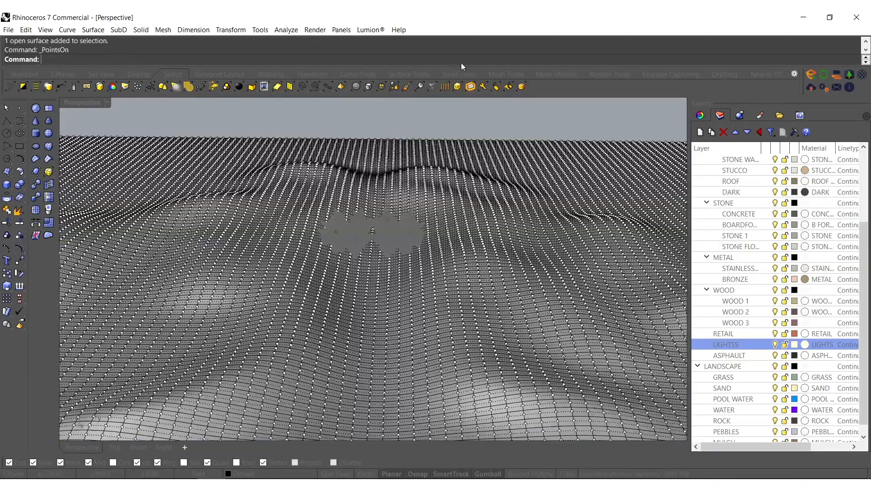
click(403, 88)
right_drag(368, 251, 363, 412)
drag(364, 415, 371, 284)
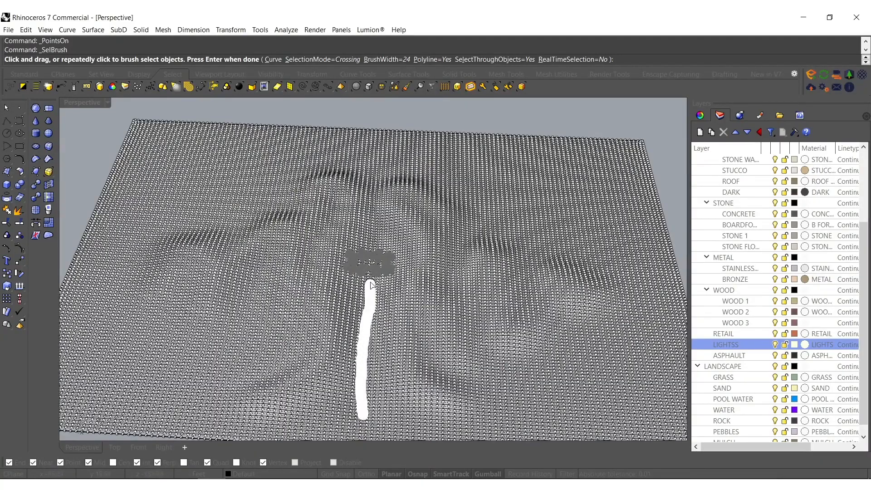
drag(370, 216, 366, 155)
key(Return)
- Try lowering only the selected strip of control points to deepen the valley, and undo the move
shift+right_drag(404, 271, 406, 291)
ctrl+click(410, 335)
right_drag(411, 336, 401, 263)
scroll(363, 200, up, 4)
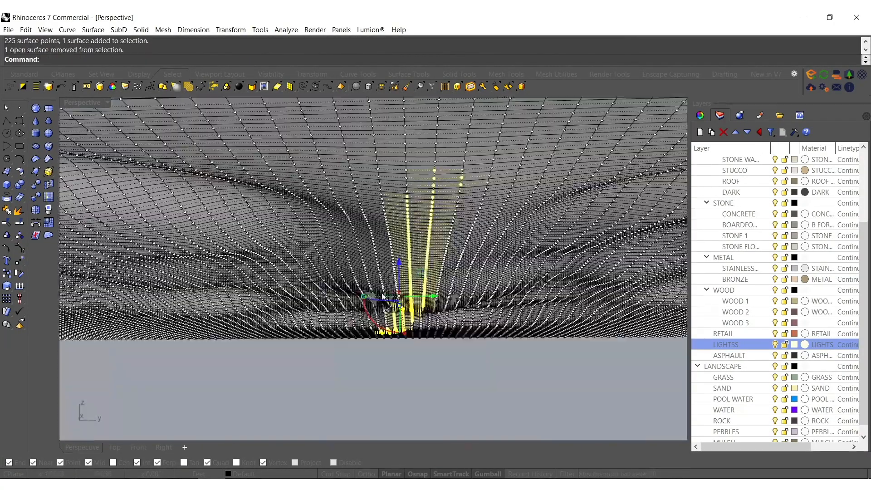
drag(399, 263, 400, 287)
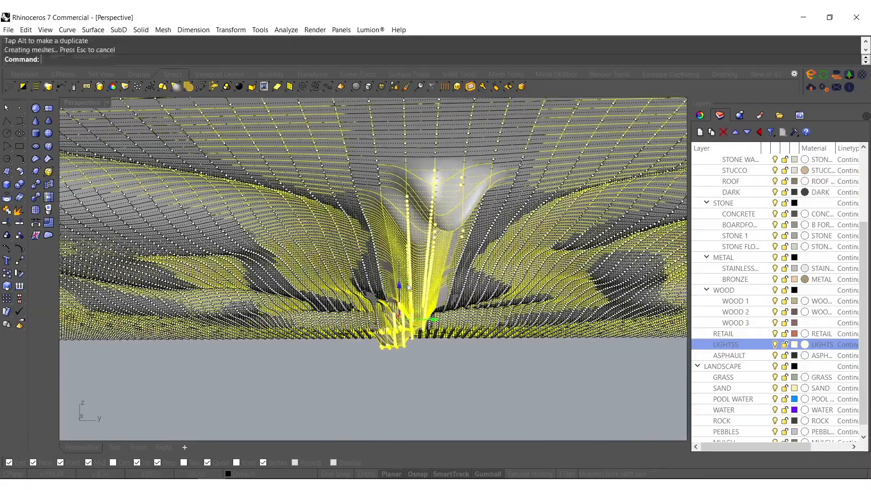
right_drag(420, 279, 363, 354)
scroll(376, 301, down, 6)
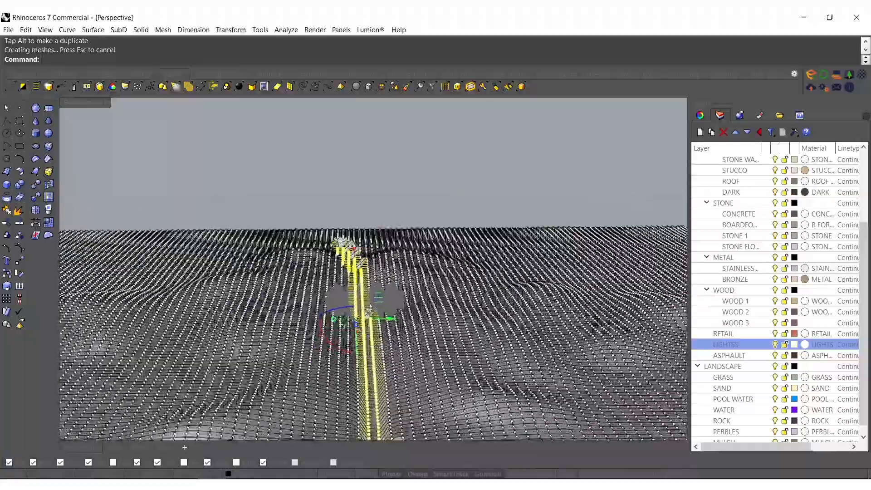
right_drag(376, 300, 381, 331)
mouse_move(352, 184)
right_down()
mouse_move(358, 279)
mouse_move(350, 105)
right_up()
scroll(349, 249, down, 5)
key(ctrl+z)
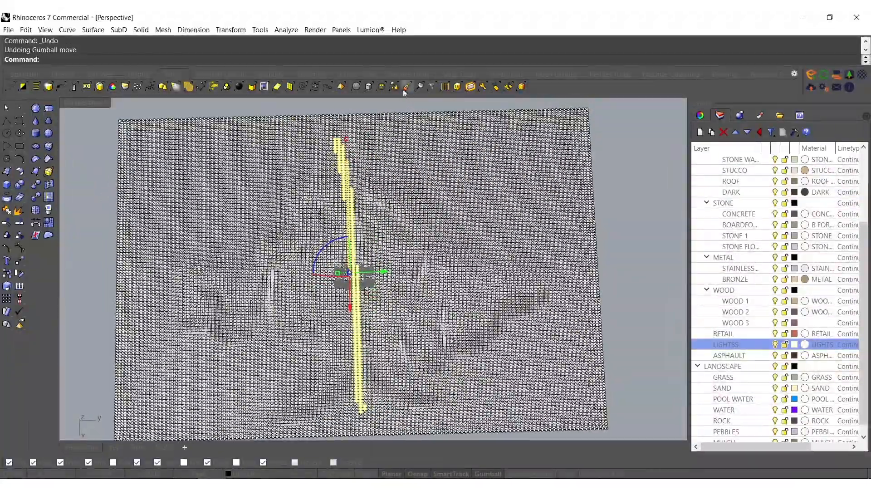
- Brush-select more control points along the middle strip, exclude the surface itself, and lower the points into a channel
click(405, 88)
drag(359, 411, 355, 290)
drag(354, 260, 355, 231)
right_click(355, 232)
mouse_move(363, 266)
right_down()
mouse_move(390, 340)
mouse_move(363, 263)
mouse_move(355, 196)
right_up()
ctrl+click(391, 341)
drag(355, 196, 356, 222)
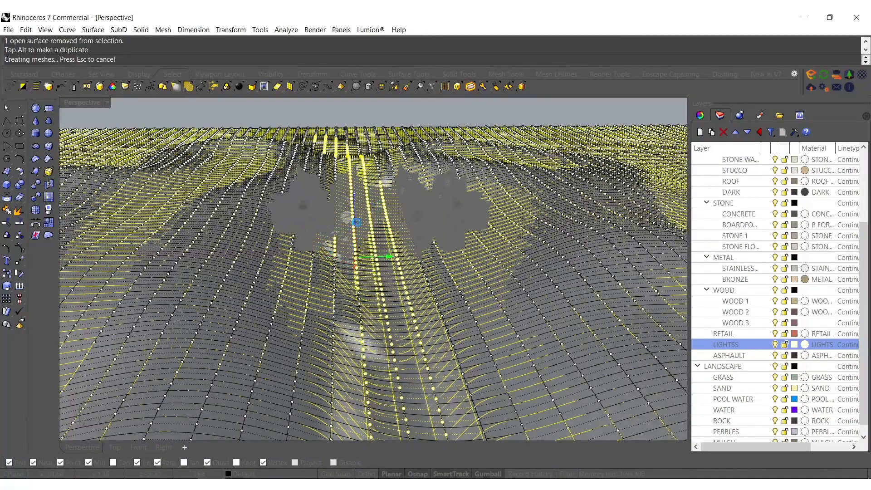
- Apply Smooth to the ground surface to soften the newly lowered channel
click(377, 325)
key(Return)
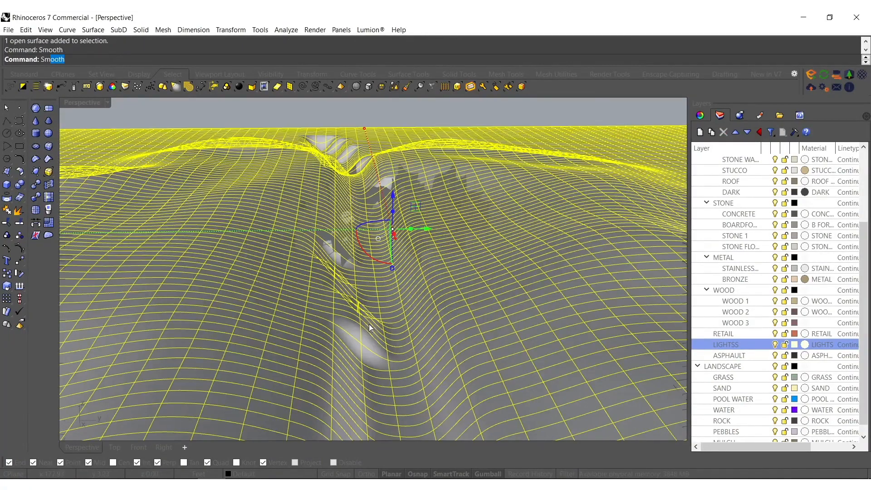
click(392, 330)
key(Escape)
mouse_move(379, 307)
right_down()
mouse_move(328, 241)
mouse_move(342, 232)
mouse_move(345, 260)
mouse_move(258, 250)
right_up()
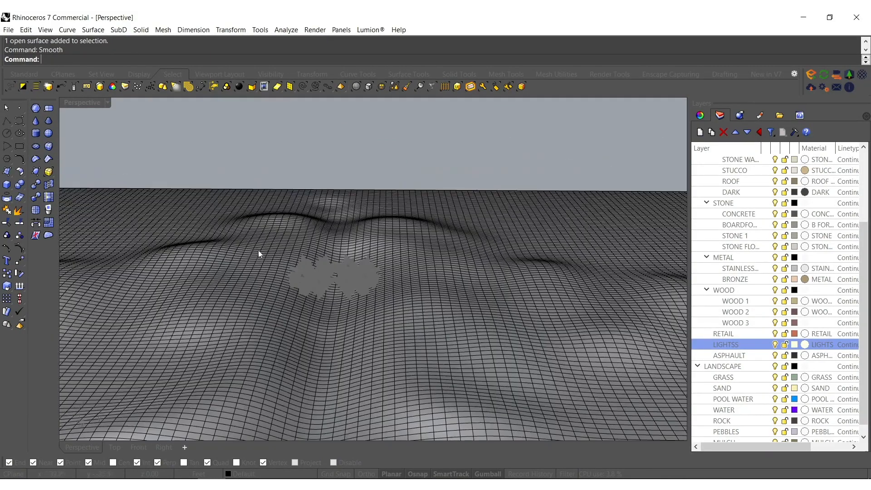
- Create a flat plane spanning the ground surface from one corner to the diagonally opposite corner
click(6, 171)
click(97, 177)
scroll(214, 196, down, 6)
shift+right_drag(214, 195, 264, 213)
scroll(236, 265, down, 5)
right_drag(191, 272, 139, 317)
click(130, 310)
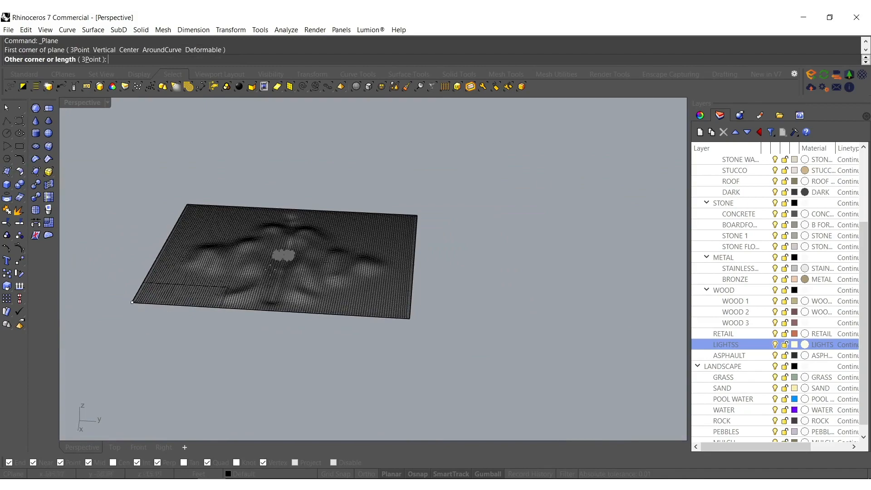
click(416, 215)
- Select the flat plane and lower it so it fills only the bottom of the valley
scroll(289, 257, up, 15)
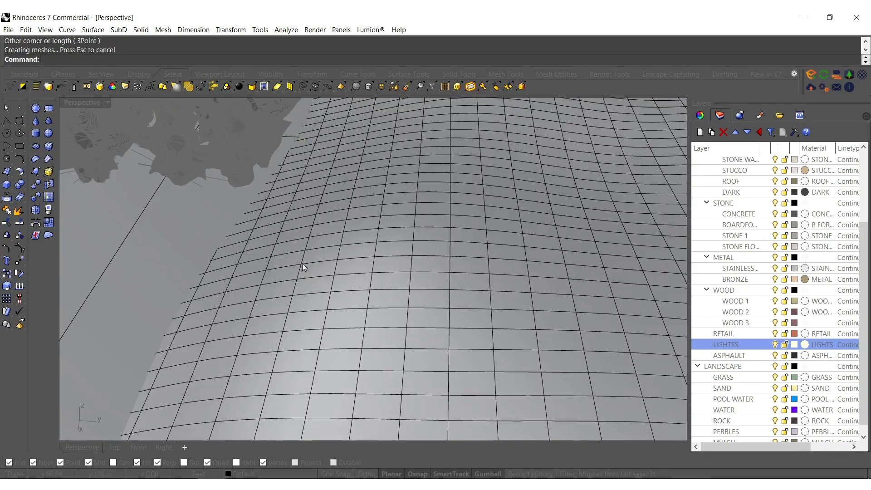
shift+right_drag(302, 263, 381, 305)
click(327, 326)
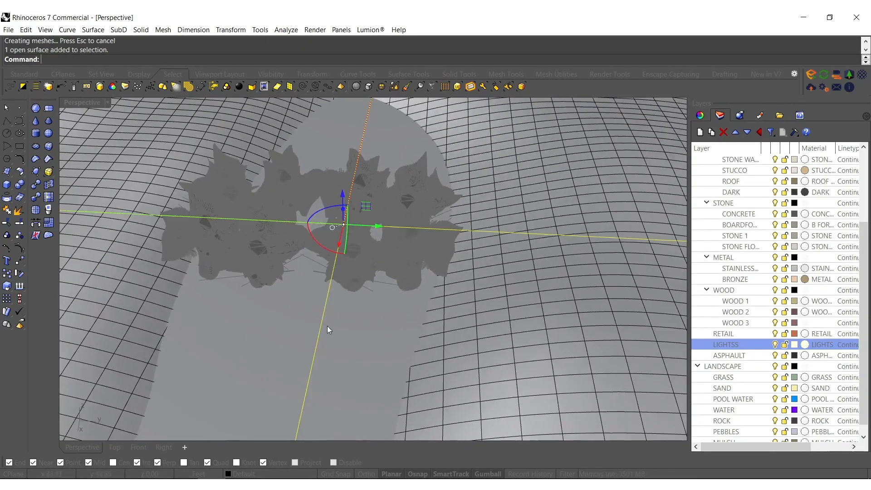
right_drag(328, 326, 346, 301)
drag(366, 238, 372, 258)
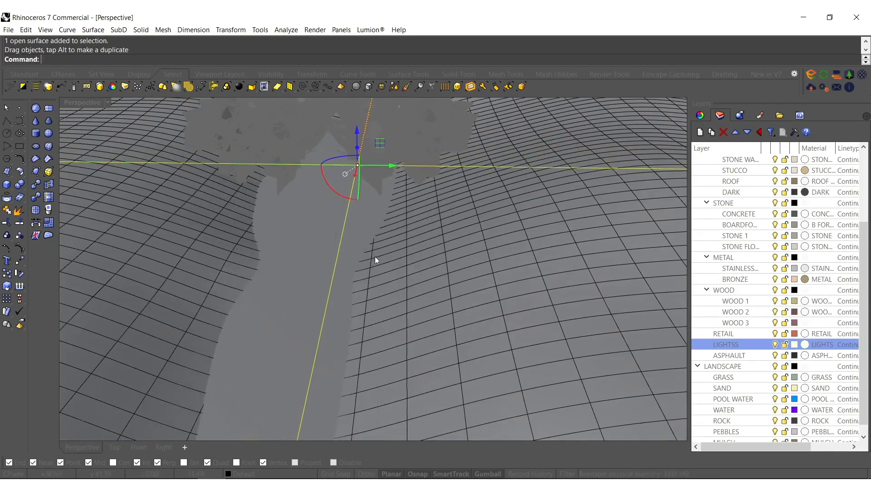
scroll(374, 259, down, 10)
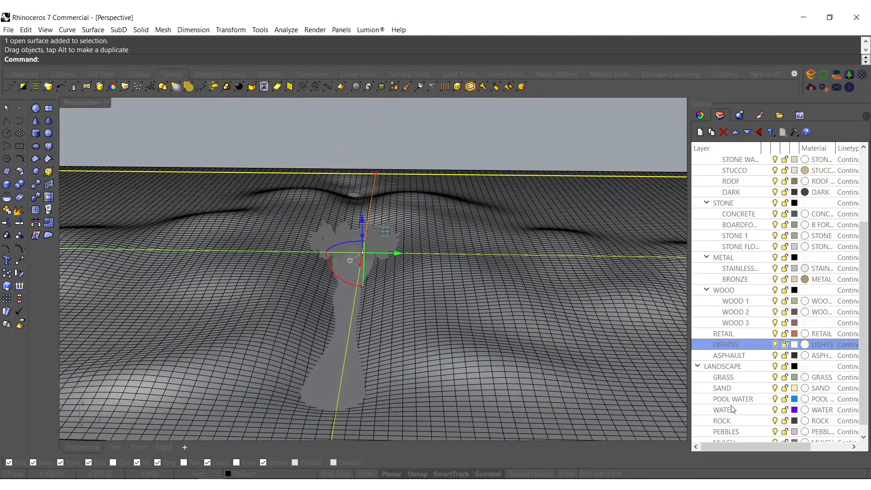
- Change the flat plane to the WATER layer and move it slightly down
right_click(724, 410)
click(753, 369)
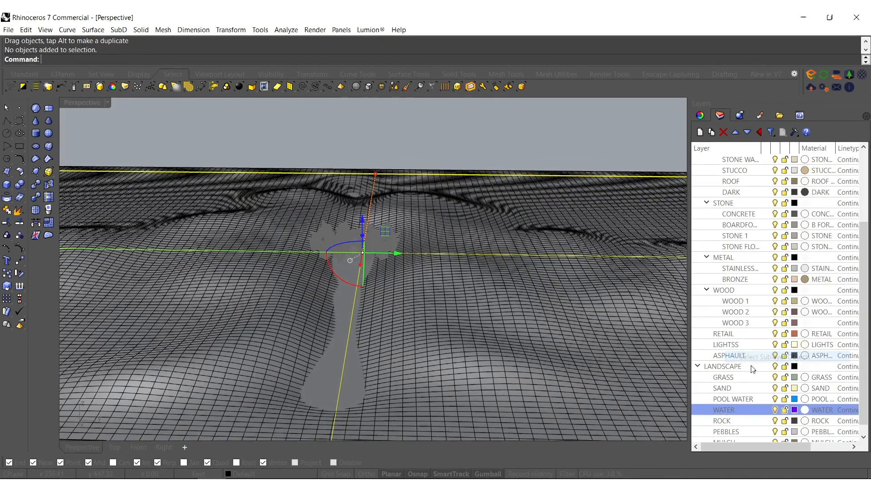
key(ctrl+z)
right_click(746, 409)
click(773, 363)
scroll(338, 293, up, 5)
drag(329, 278, 334, 294)
scroll(359, 262, down, 3)
- Change the sculpted ground surface to the GRASS layer
click(416, 317)
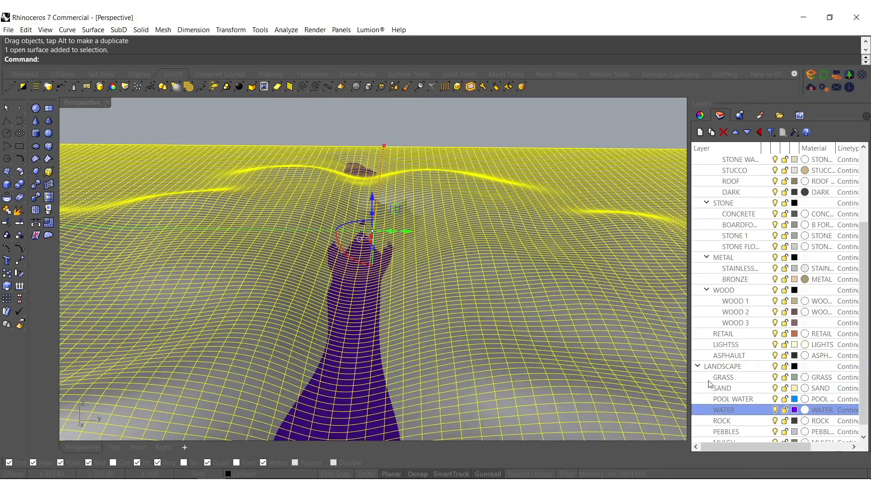
right_click(727, 378)
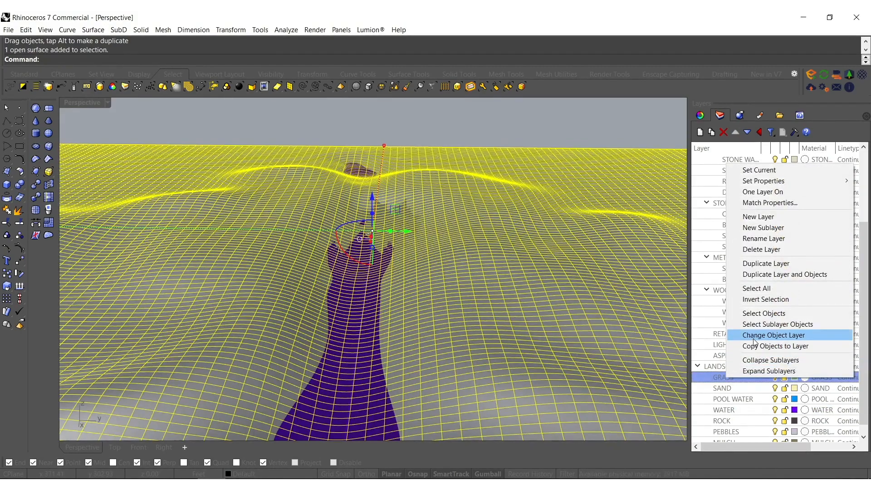
click(774, 335)
- Make a vertically scaled duplicate of the grass surface
scroll(342, 219, up, 5)
right_drag(342, 219, 361, 374)
scroll(388, 288, down, 8)
click(361, 373)
scroll(387, 364, up, 6)
scroll(393, 285, up, 3)
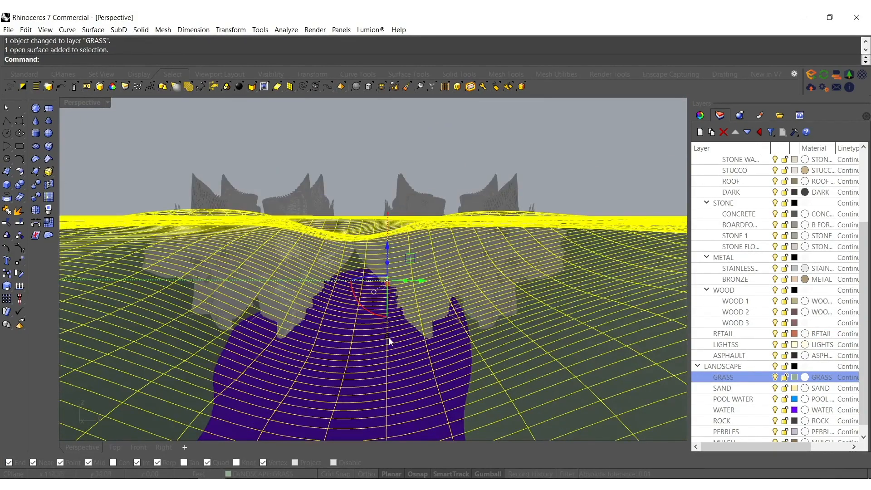
drag(386, 337, 386, 353)
key(Escape)
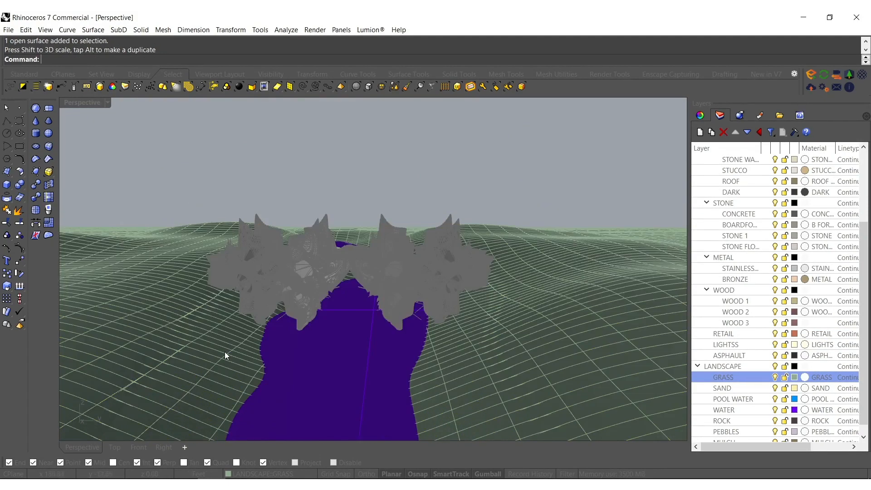
- Change one of the two overlapping ground surfaces to the SAND layer
click(224, 352)
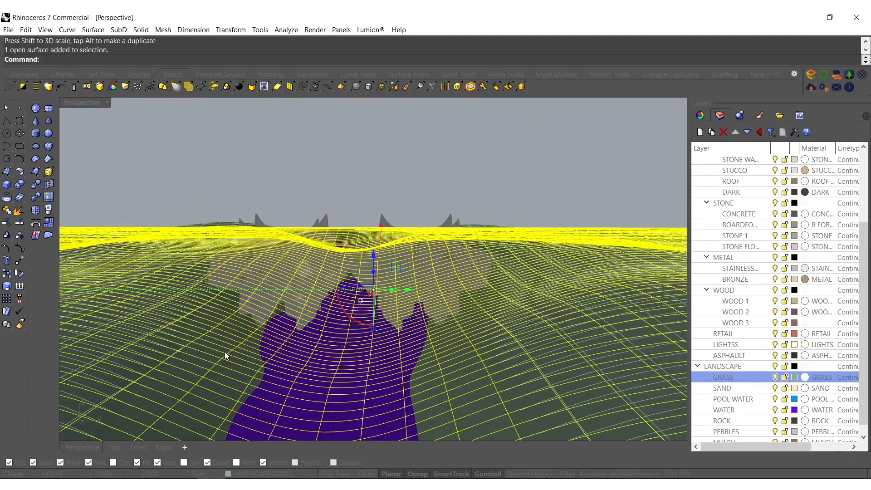
right_click(724, 388)
click(753, 348)
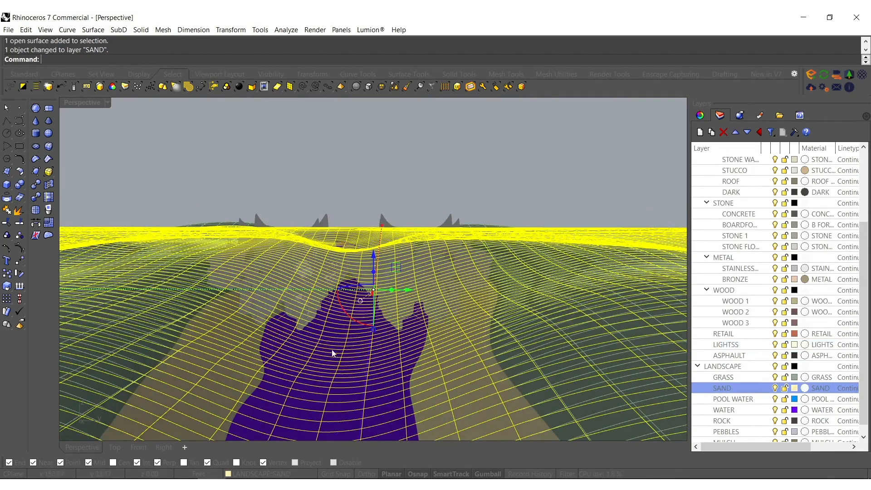
key(Escape)
scroll(376, 325, down, 4)
- Select the sand and grass surfaces together and scale them down vertically to flatten the hills
shift+right_drag(381, 313, 393, 287)
scroll(393, 288, up, 3)
shift+right_drag(458, 283, 445, 322)
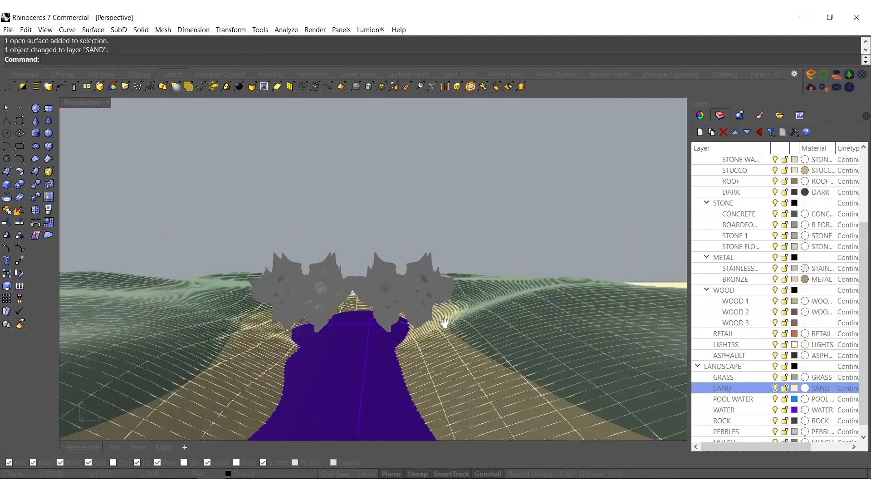
click(455, 365)
shift+click(530, 337)
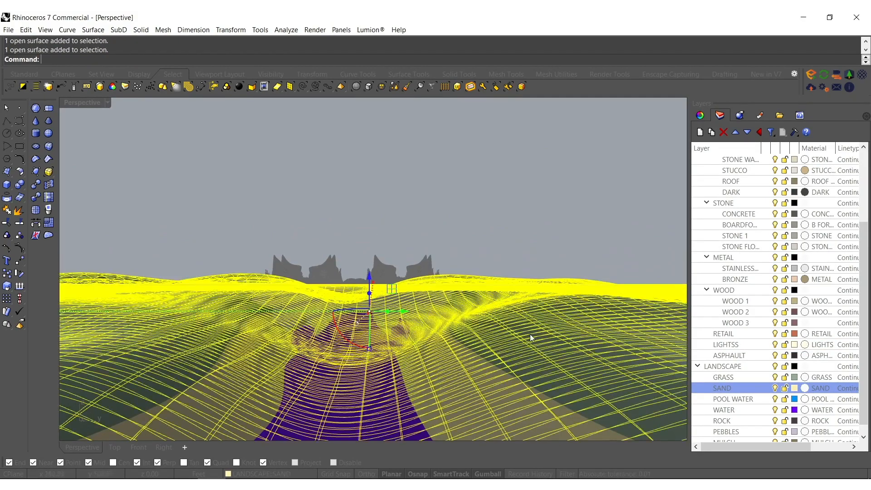
drag(370, 348, 370, 339)
- Raise the water plane to widen the stream between the sand banks
click(343, 384)
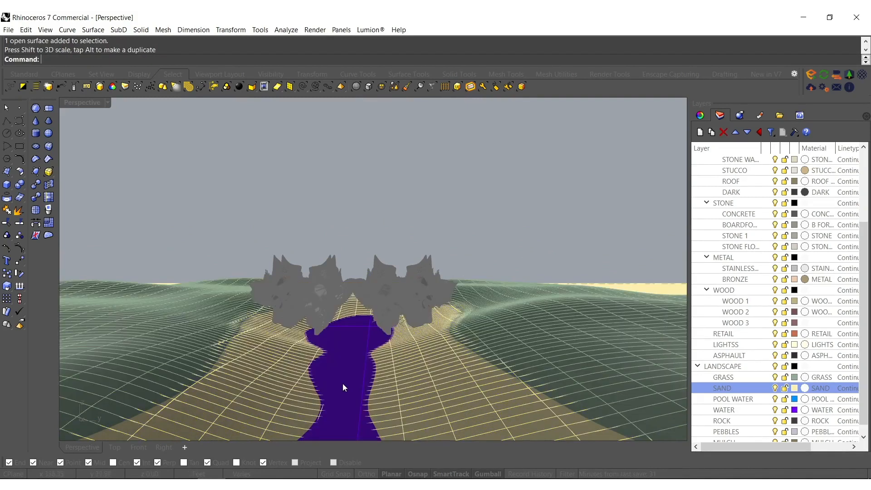
ctrl+drag(344, 389, 334, 347)
shift+click(238, 371)
shift+click(204, 361)
right_drag(333, 345, 336, 333)
scroll(376, 375, up, 7)
key(Escape)
shift+right_drag(376, 375, 381, 355)
scroll(363, 354, down, 8)
right_drag(355, 259, 358, 309)
scroll(357, 309, down, 10)
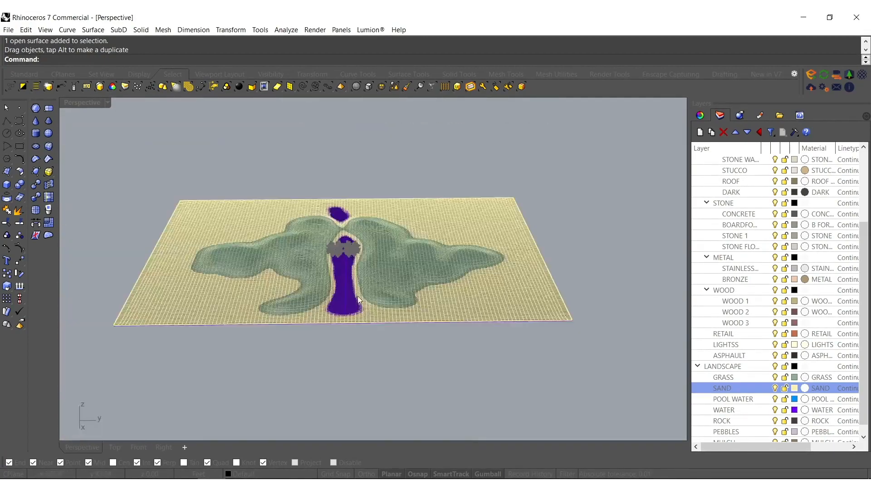
- Select the water, sand and grass surfaces together and scale them narrower along the Y axis
right_drag(366, 340, 375, 393)
drag(376, 396, 319, 316)
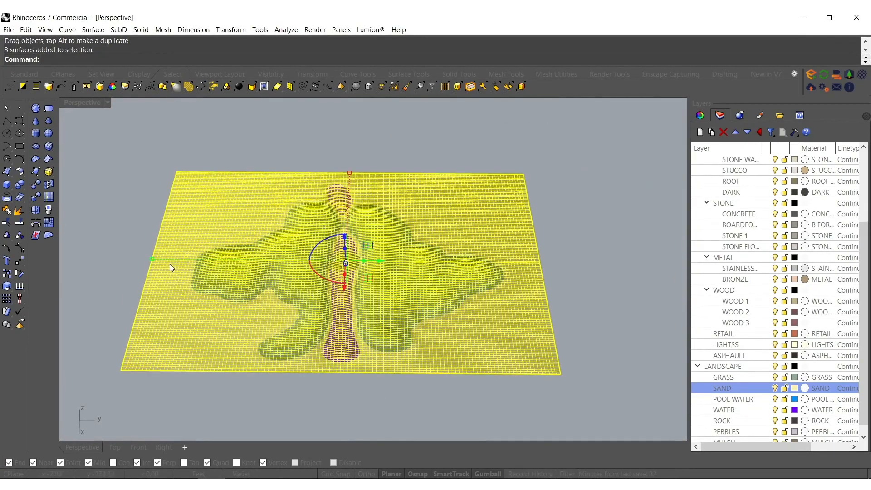
drag(153, 259, 205, 269)
scroll(347, 266, up, 10)
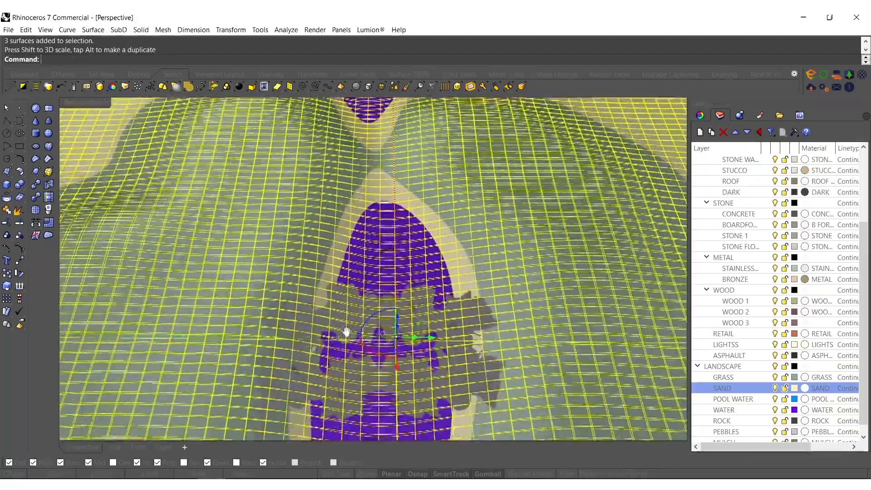
right_drag(346, 331, 395, 335)
key(Escape)
scroll(385, 318, down, 3)
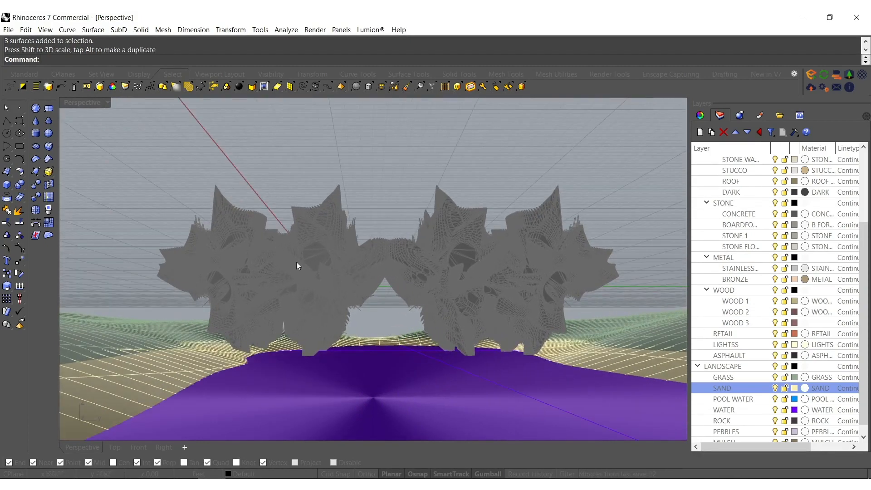
- Unlock the two spiky forms and set the Perspective viewport's display mode to Arctic
middle_click(132, 208)
click(124, 207)
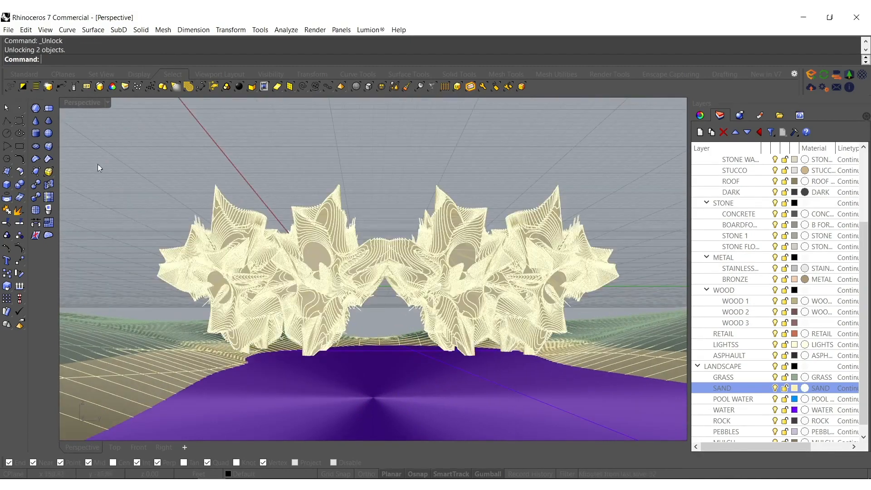
click(83, 103)
click(114, 225)
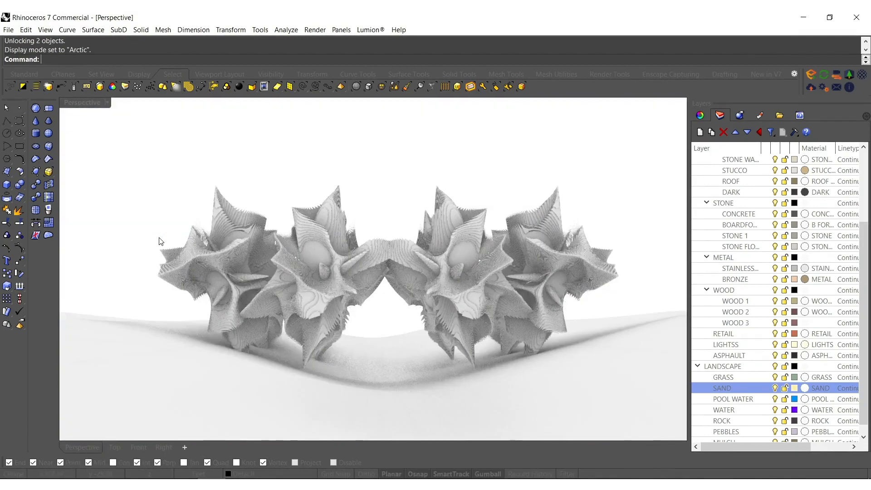
scroll(317, 313, up, 5)
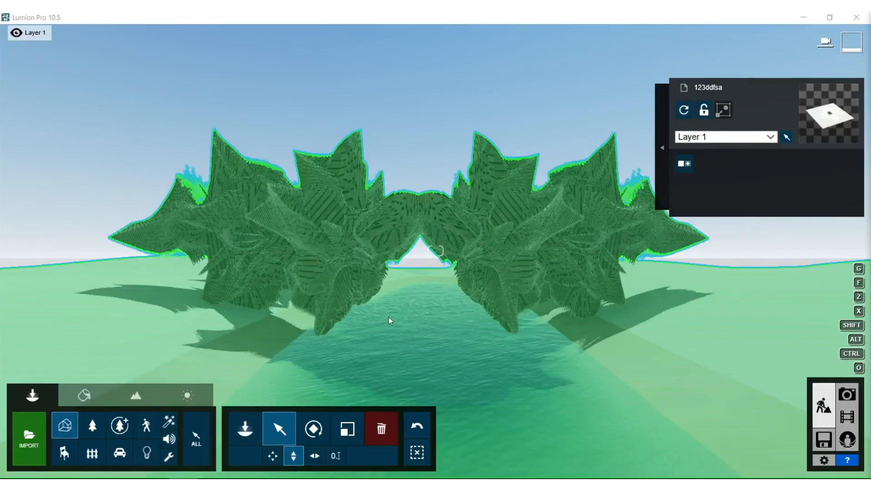
- Apply the Wild Grass 02 material to the imported model's GRASS surface
click(399, 329)
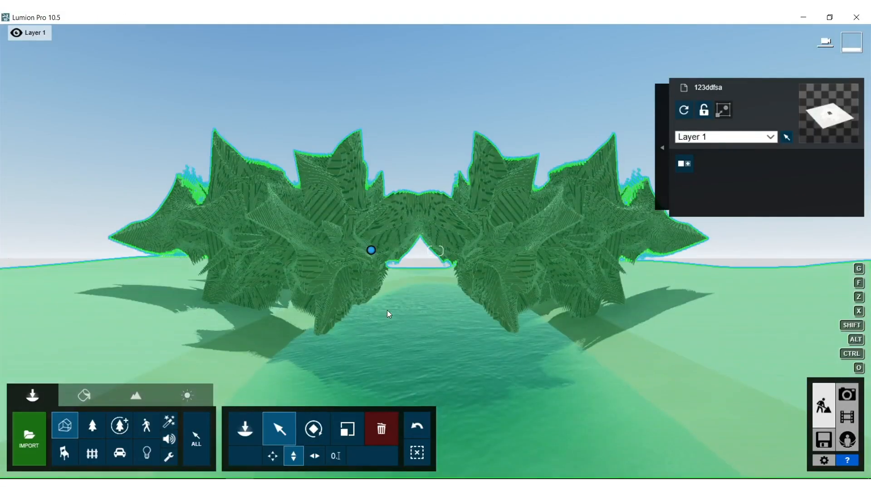
key(w)
right_drag(388, 312, 443, 178)
key(a)
click(89, 399)
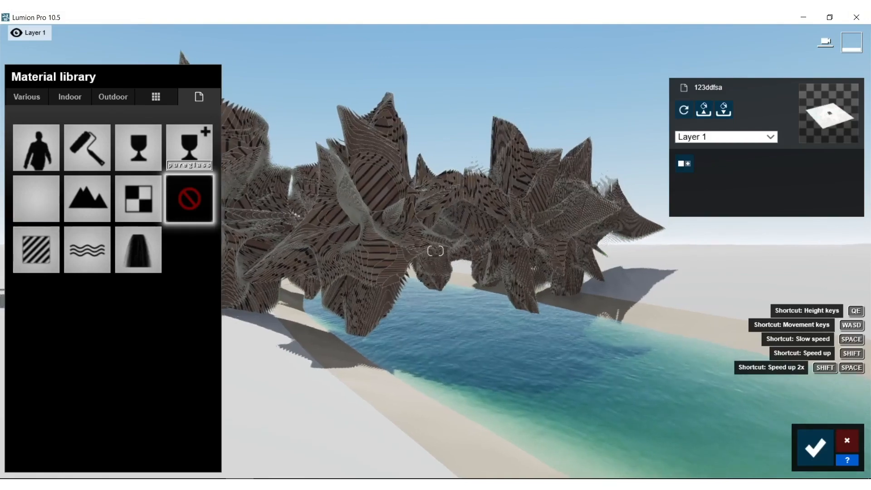
right_drag(251, 340, 191, 390)
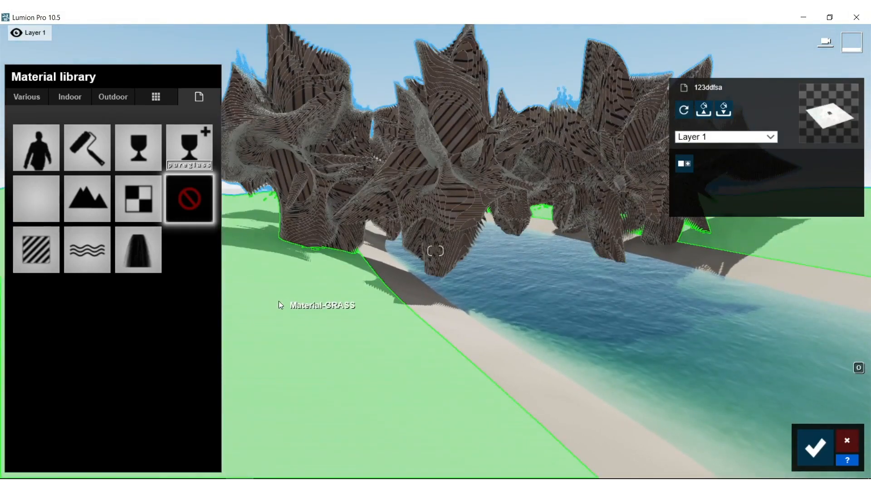
click(278, 300)
click(25, 98)
click(73, 130)
click(89, 399)
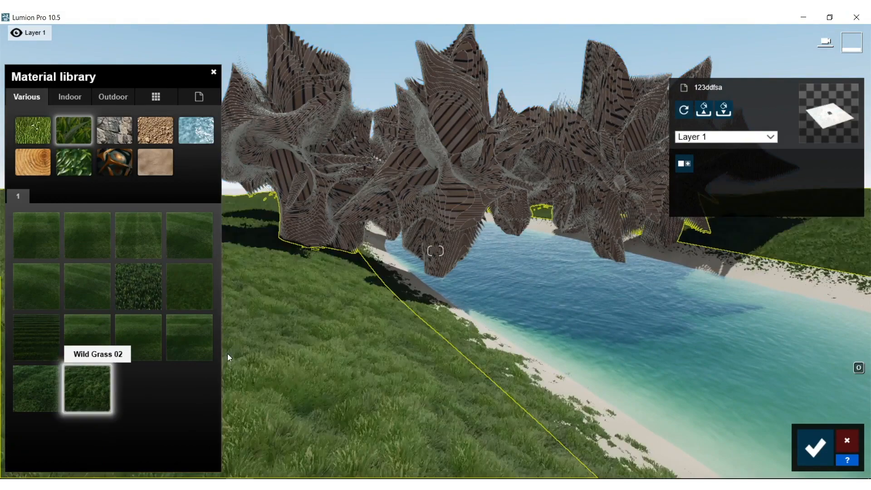
- Apply the Ground 009 2048 material to the SAND surface along the stream
right_drag(572, 402, 347, 396)
key(w)
click(378, 354)
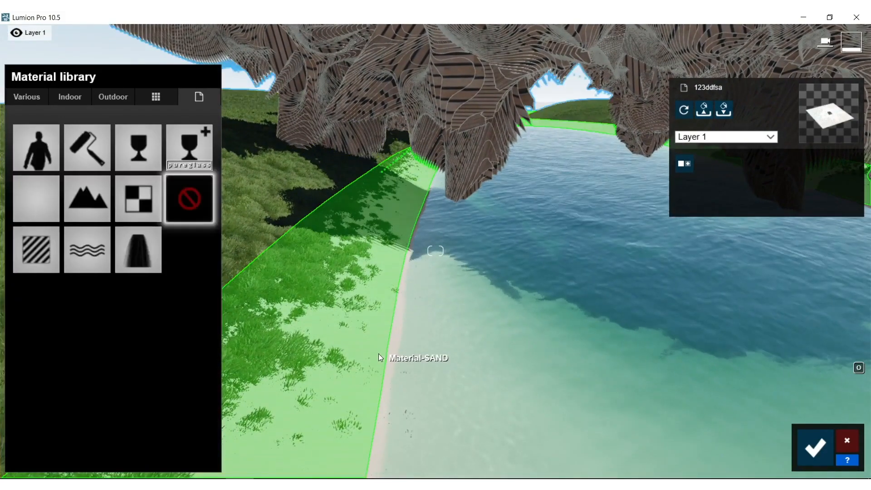
click(39, 101)
click(155, 130)
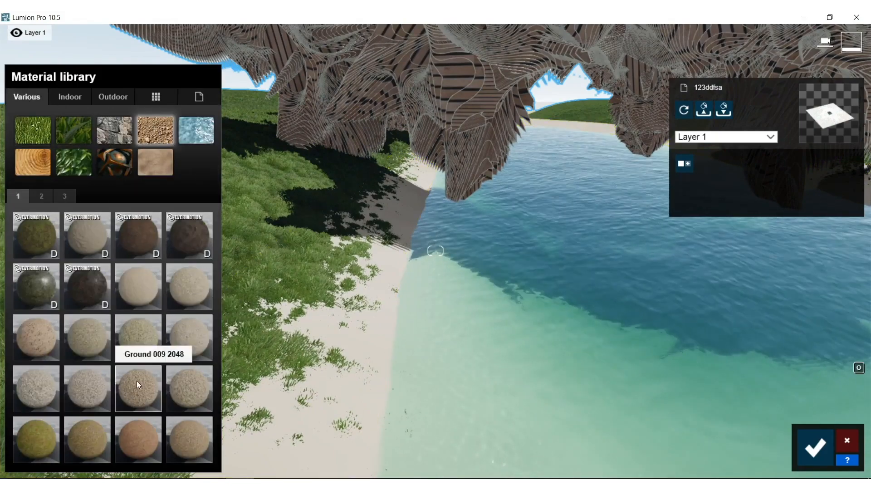
click(136, 381)
- Apply the indoor wood material Polii Wood Flooring 038 3k to the WOOD_1 surface of the spiky forms
key(w)
right_drag(443, 320, 372, 400)
right_drag(435, 251, 431, 159)
key(w)
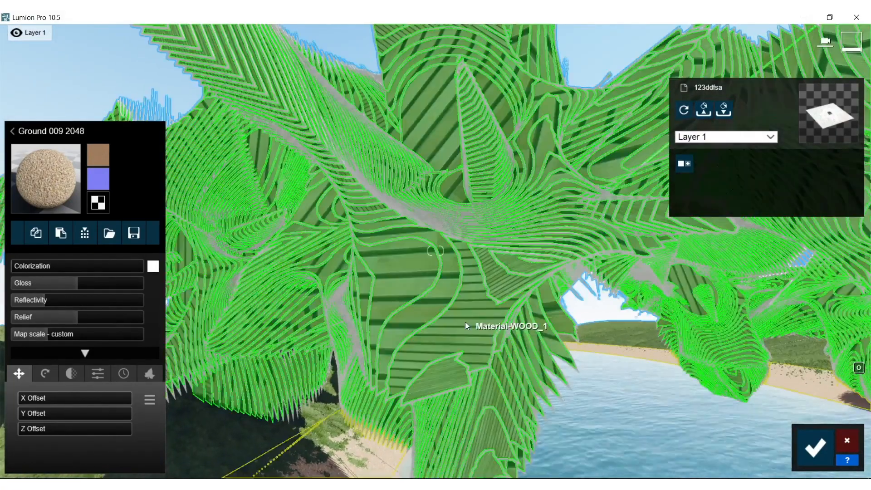
click(464, 323)
click(71, 96)
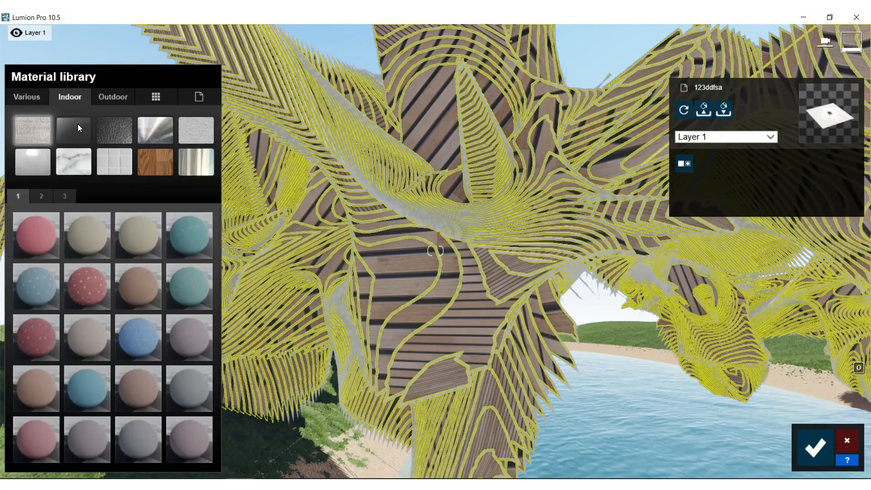
click(157, 162)
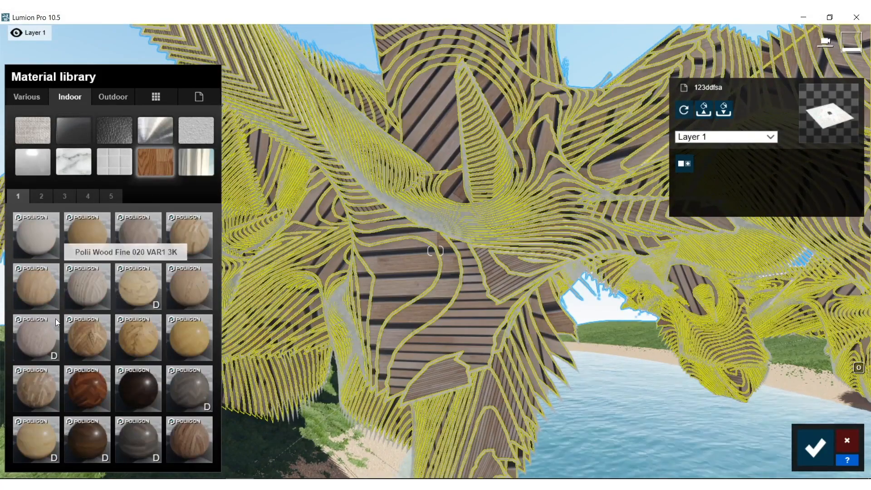
click(42, 332)
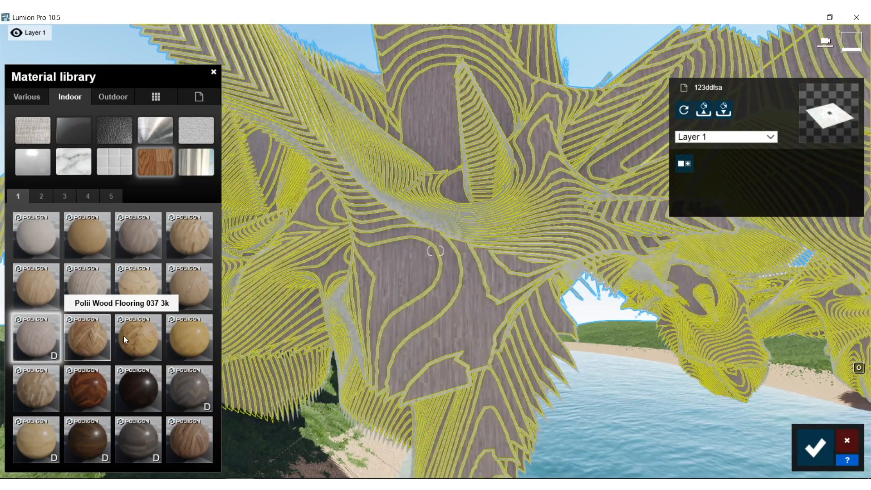
click(123, 335)
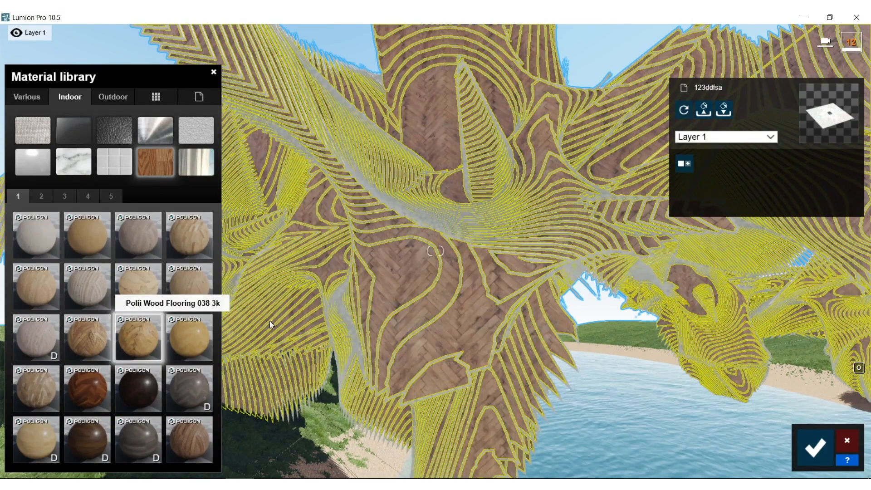
- Examine the wood texture on the spiky forms from several sides and open the indoor stone materials for comparison
right_drag(269, 320, 254, 313)
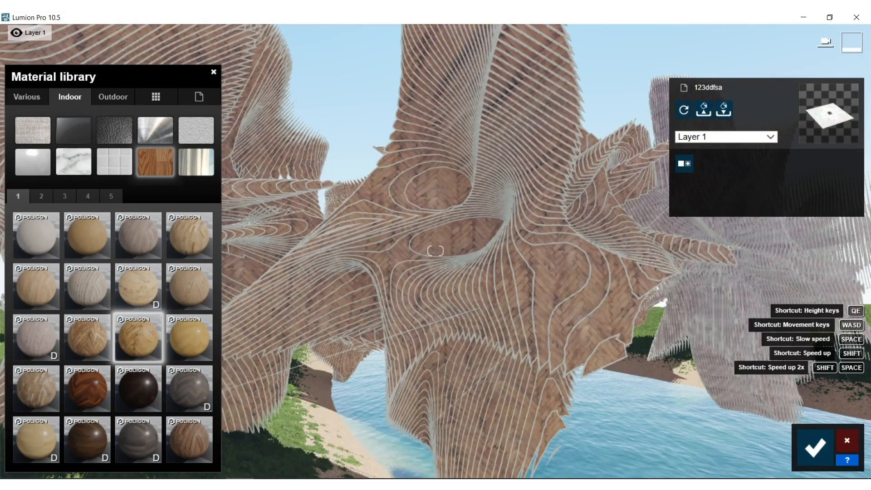
right_drag(436, 251, 476, 286)
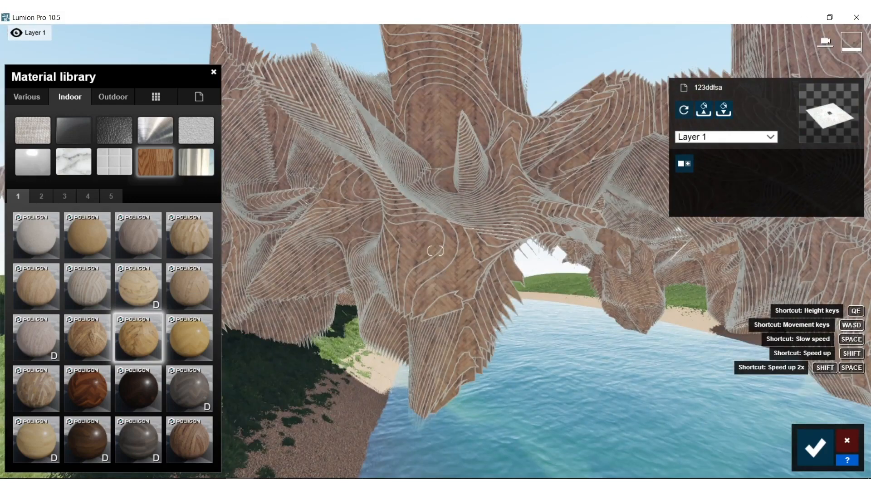
right_drag(435, 250, 502, 344)
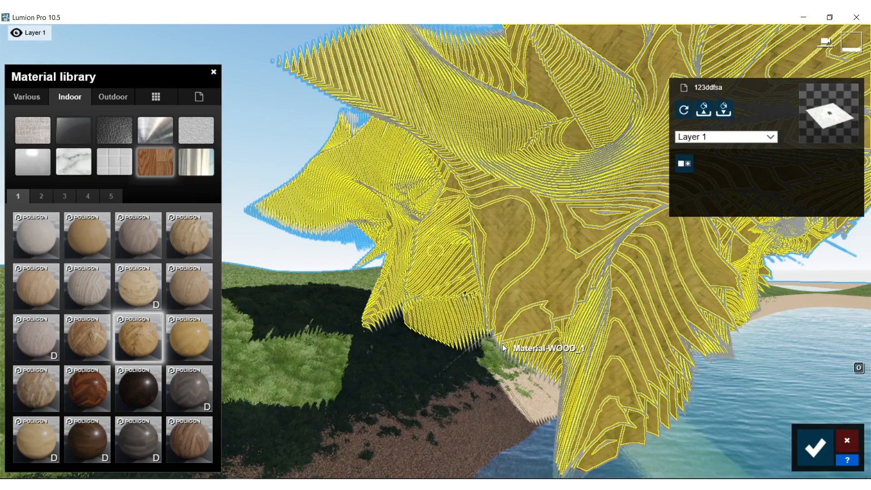
click(80, 164)
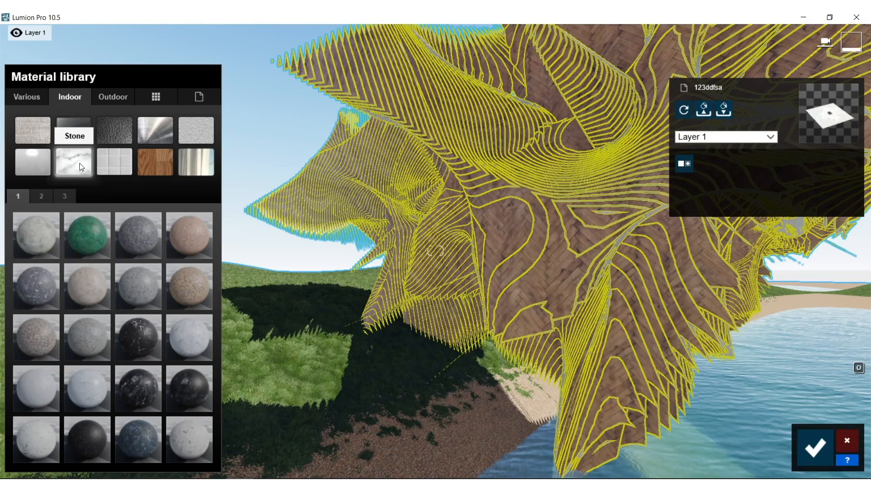
- Return to object placement and open the Nature library for choosing trees
click(28, 400)
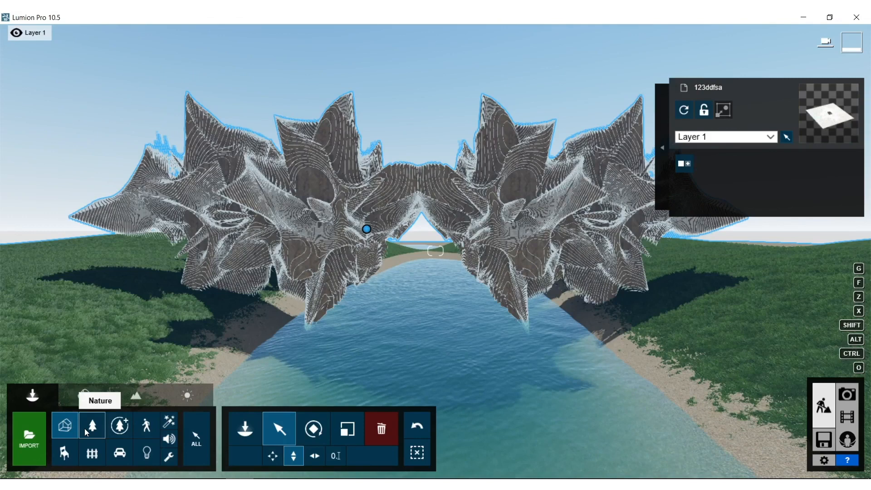
click(86, 433)
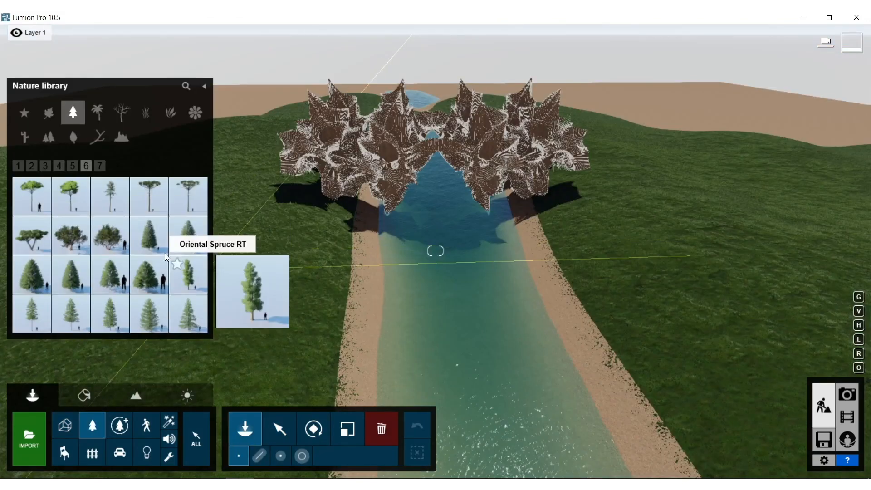
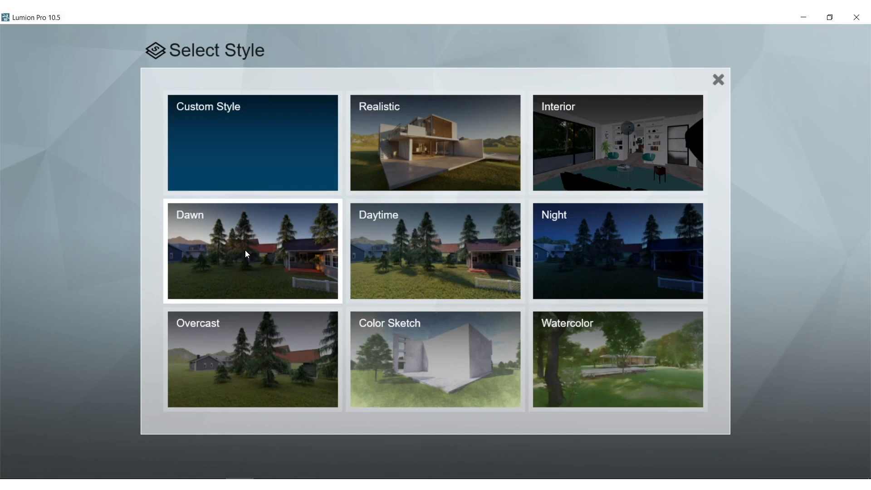
- Apply the Dawn style to the rendered view
click(247, 255)
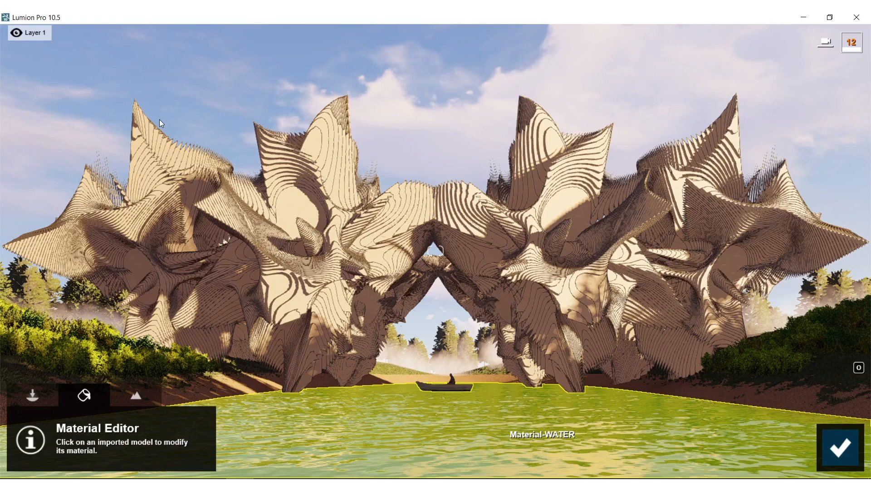
- Select the WATER surface and the WOOD_1 surface of the forms for material editing
click(409, 397)
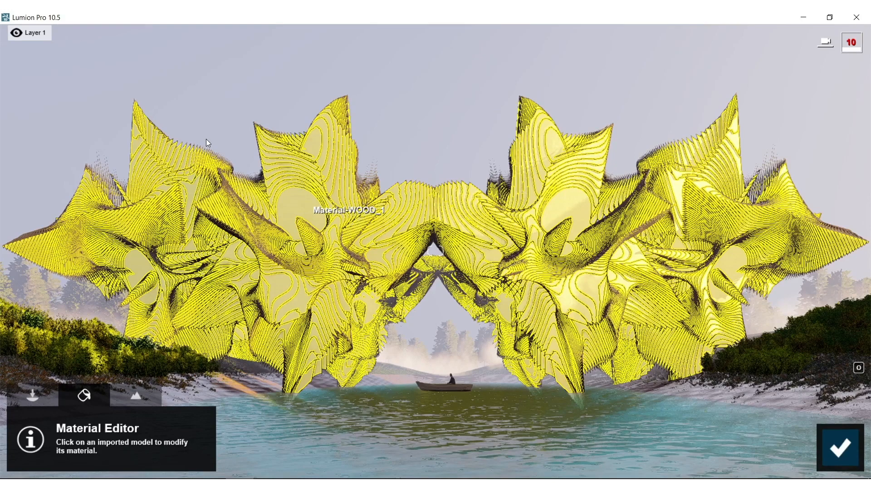
click(206, 143)
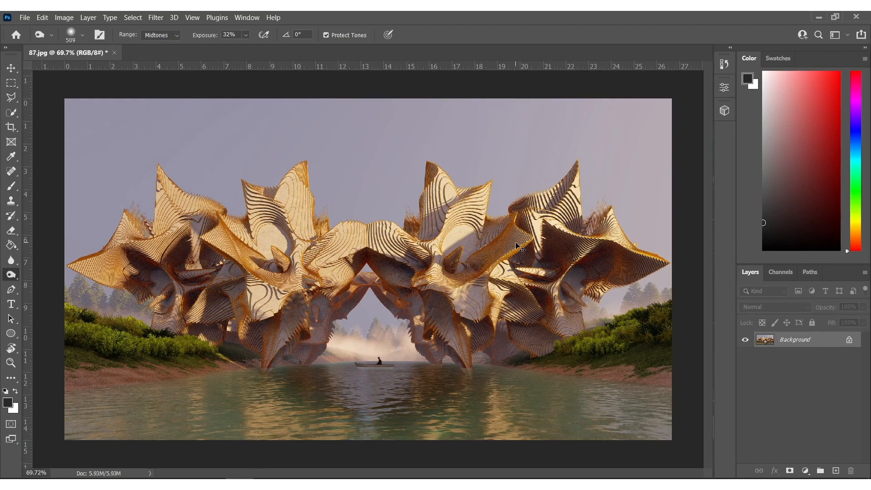
- Switch to Photoshop, duplicate the Background layer of 87.jpg and apply Auto Color to the copy
key(ctrl+j)
click(64, 17)
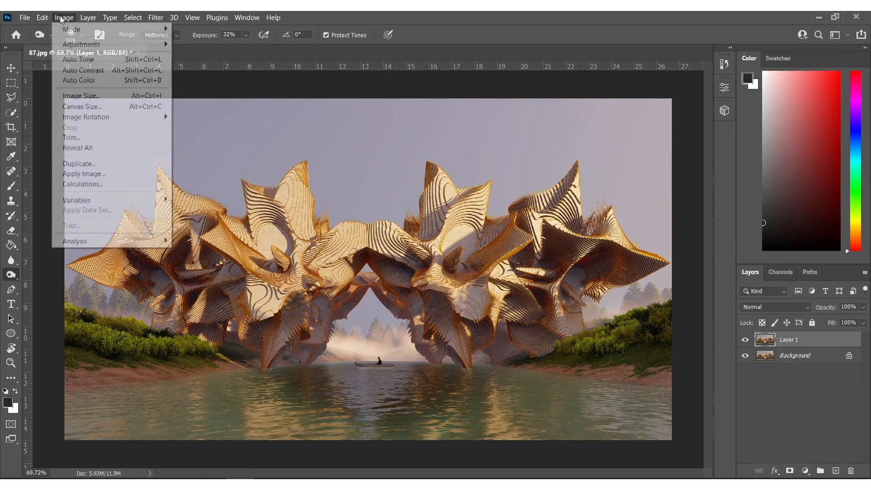
click(80, 81)
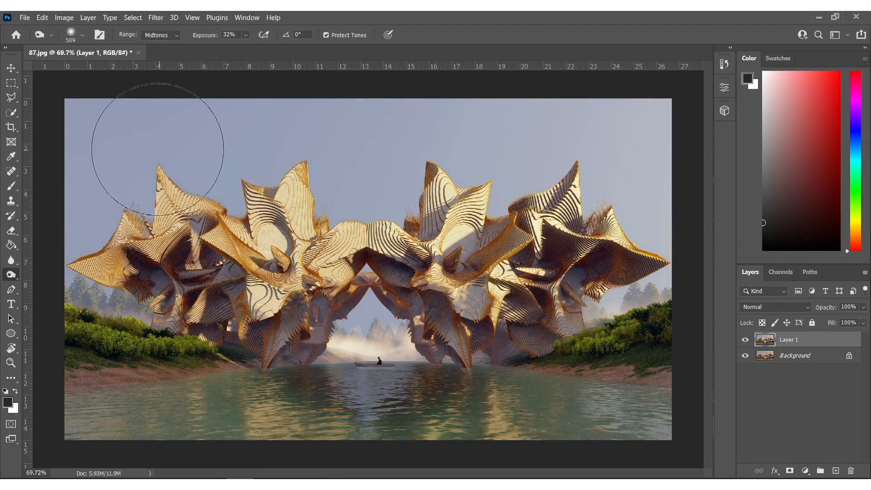
- Try Auto Tone on the duplicated layer and undo it
click(60, 17)
click(82, 59)
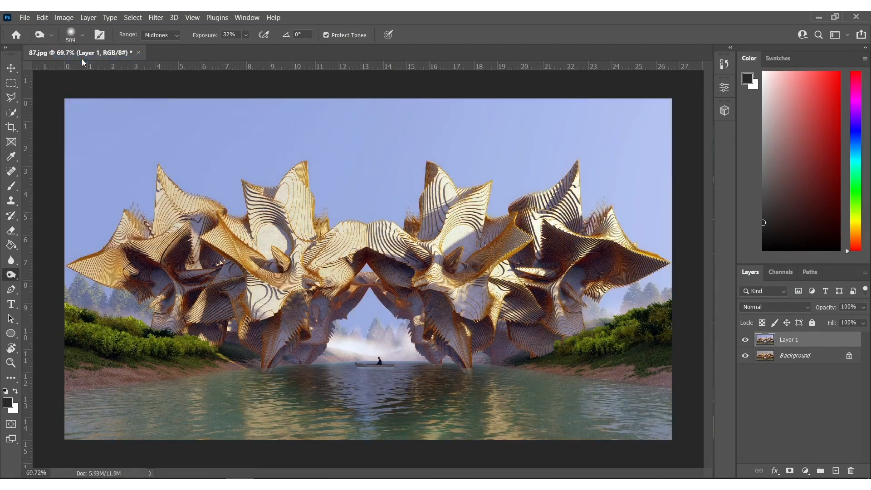
key(ctrl+z)
- Apply Auto Contrast to the duplicated layer and raise its brightness with a Brightness/Contrast adjustment
click(66, 17)
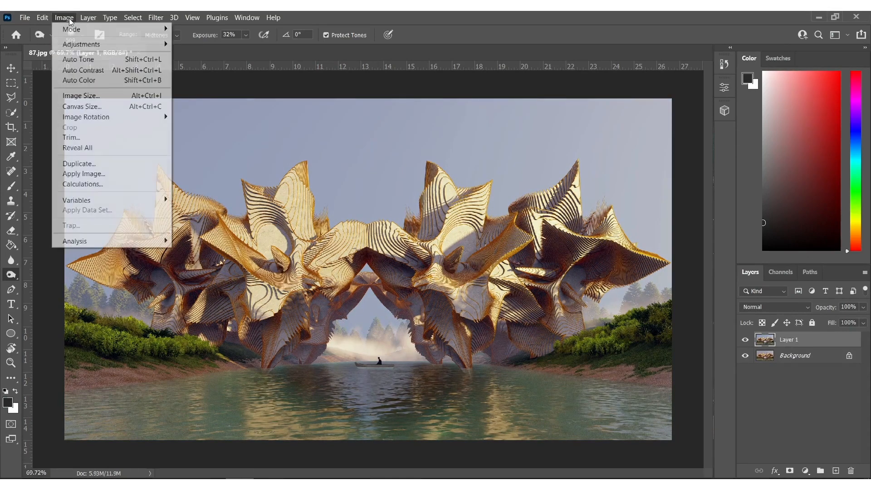
click(81, 70)
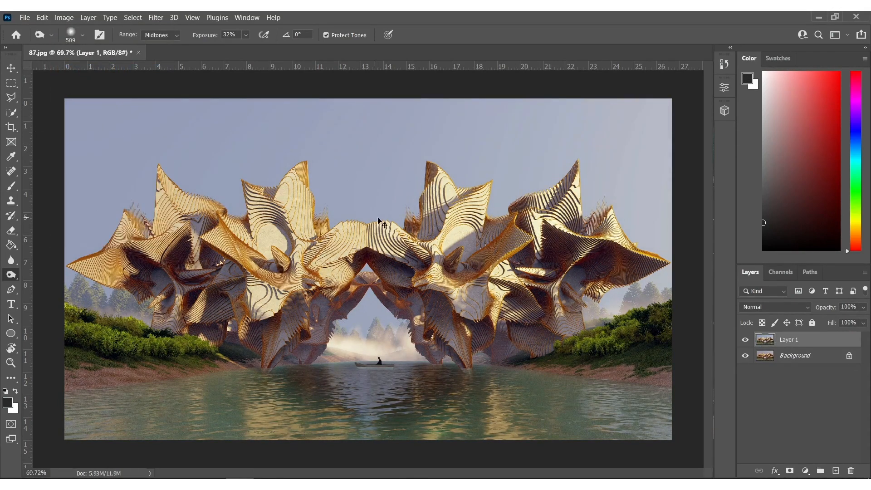
click(72, 18)
mouse_move(91, 40)
click(213, 39)
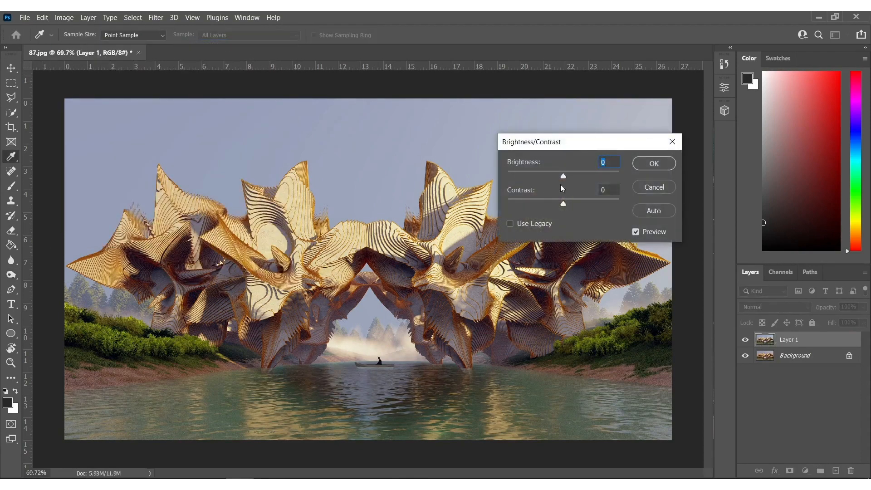
drag(563, 176, 578, 175)
click(659, 163)
- Lighten the midtones of the wooden forms with a soft 369-pixel brush at 32% exposure
key(o)
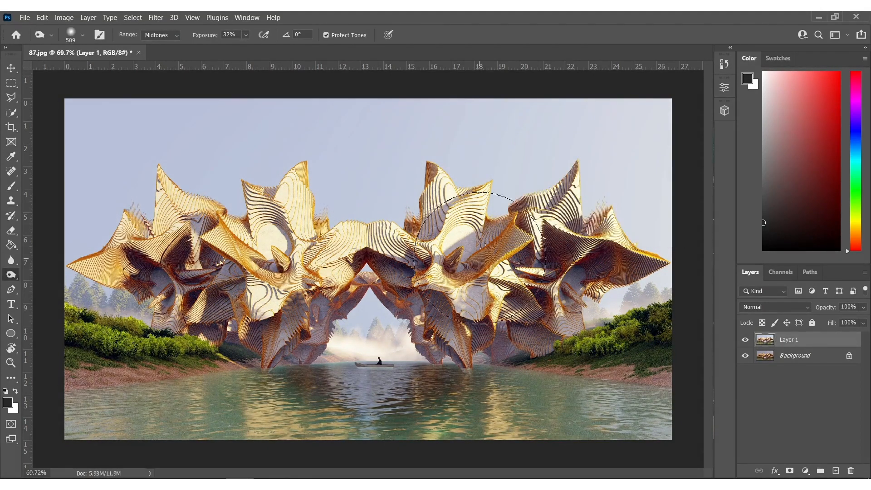
alt+right_drag(454, 349, 432, 349)
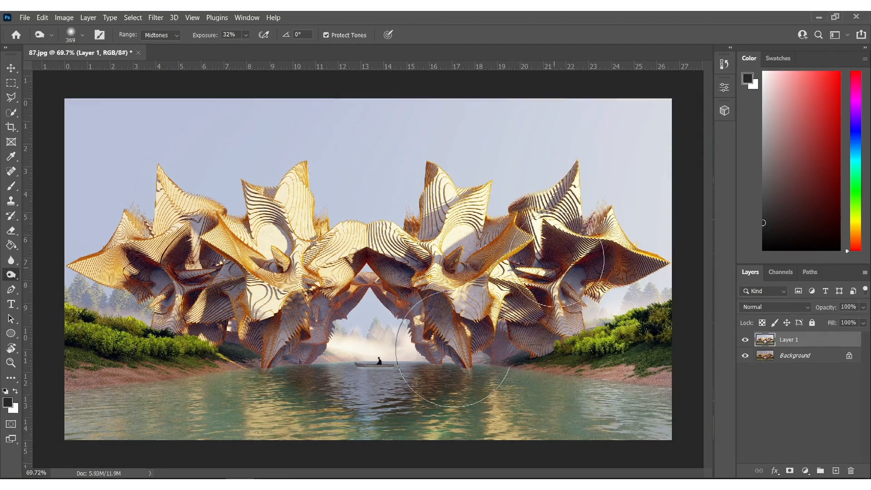
click(463, 240)
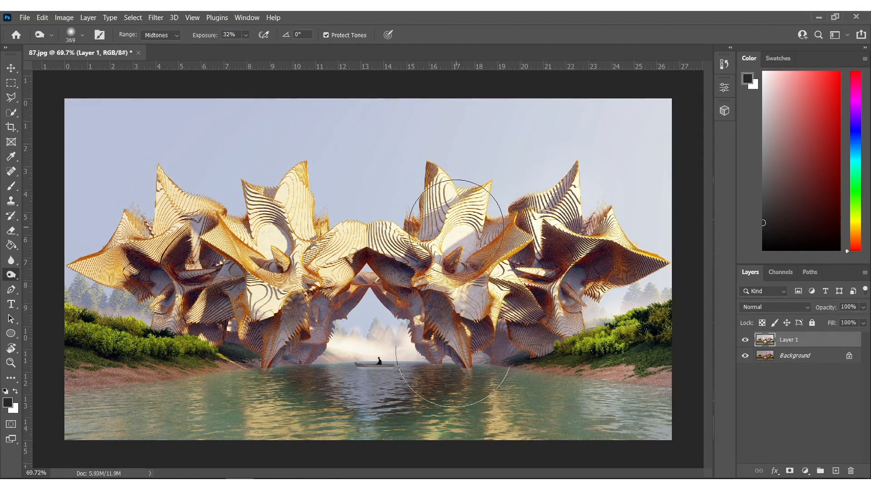
click(442, 338)
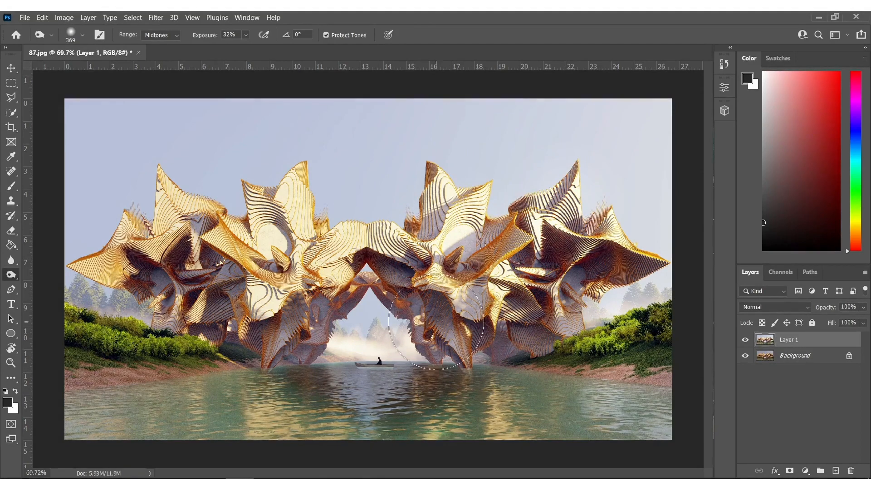
drag(319, 308, 291, 292)
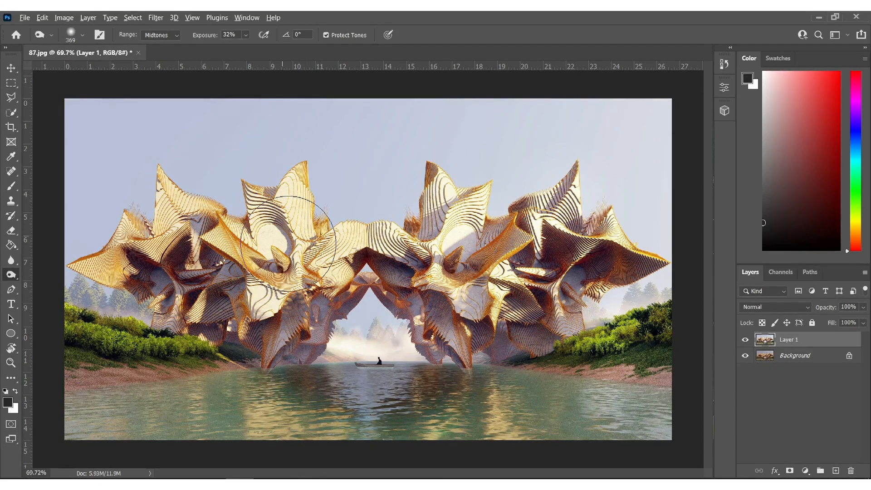
- Lighten the midtones of the sandy bank and the water, resizing the brush to 217 and 424 pixels
mouse_move(164, 334)
mouse_down()
mouse_move(77, 340)
mouse_move(124, 335)
mouse_move(102, 374)
mouse_move(132, 386)
mouse_move(83, 381)
mouse_up()
alt+right_drag(143, 364, 109, 367)
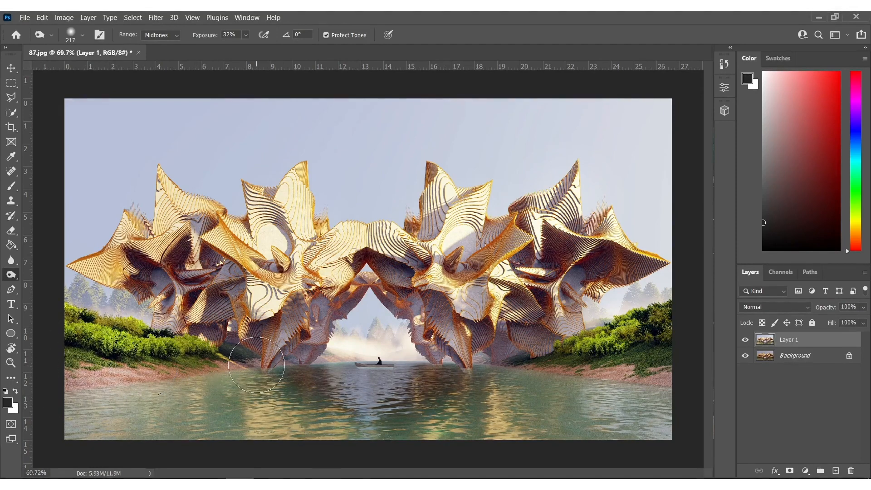
alt+right_drag(297, 382, 345, 382)
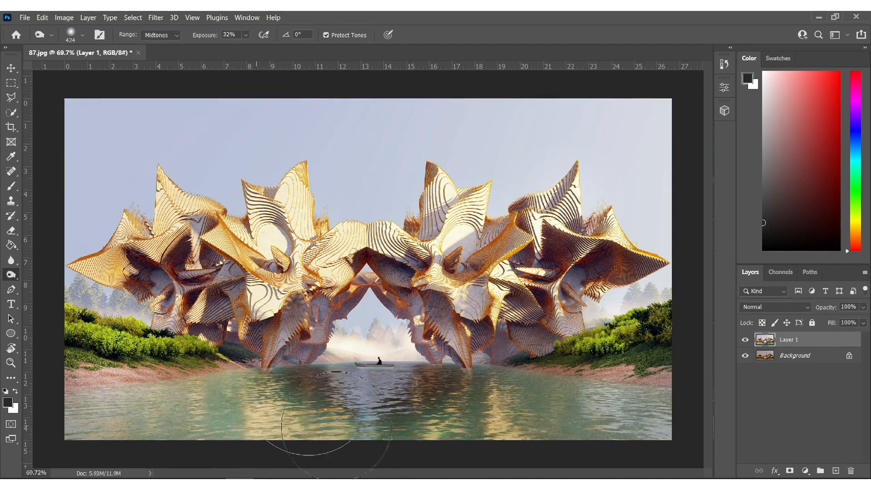
mouse_move(414, 439)
mouse_down()
mouse_move(644, 433)
mouse_move(715, 450)
mouse_up()
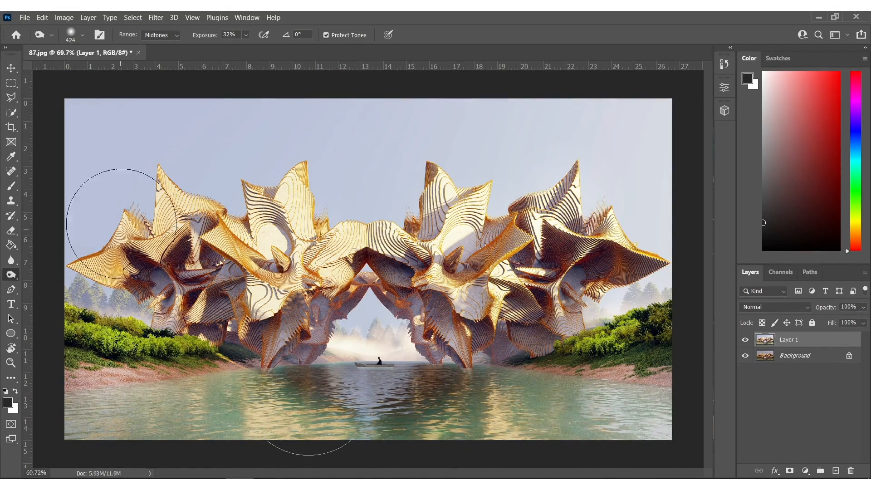
- Darken the midtones of the sky with the soft 424-pixel brush at 32% exposure
mouse_move(86, 131)
mouse_down()
mouse_move(516, 117)
mouse_move(606, 146)
mouse_move(694, 131)
mouse_move(0, 144)
mouse_up()
key(w)
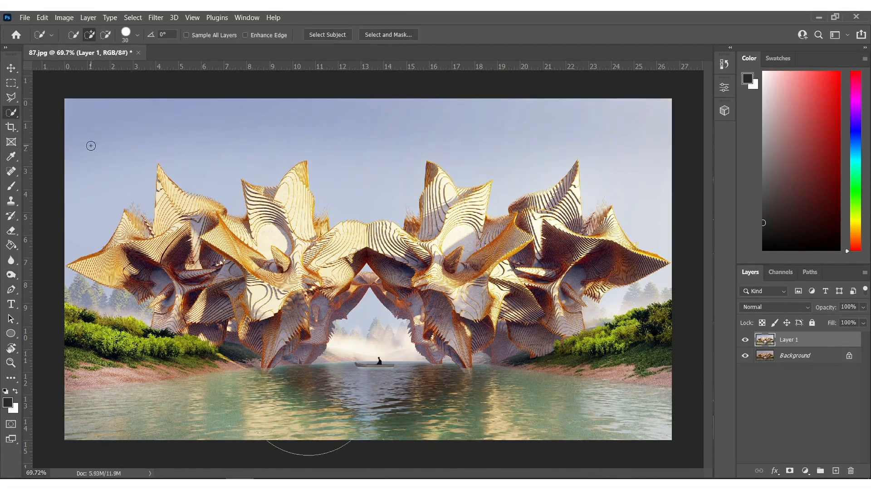
key(o)
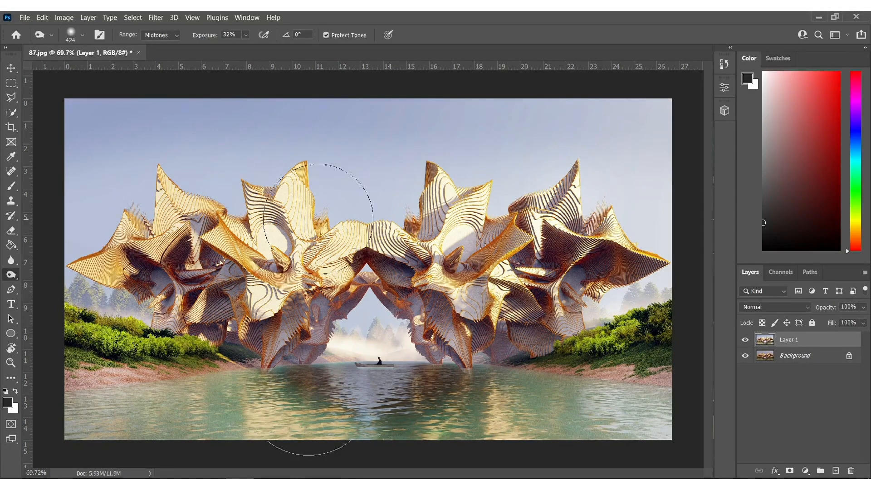
- Create a new empty layer in Normal mode above the retouched image layer
alt+scroll(390, 269, down, 3)
key(ctrl+shift+n)
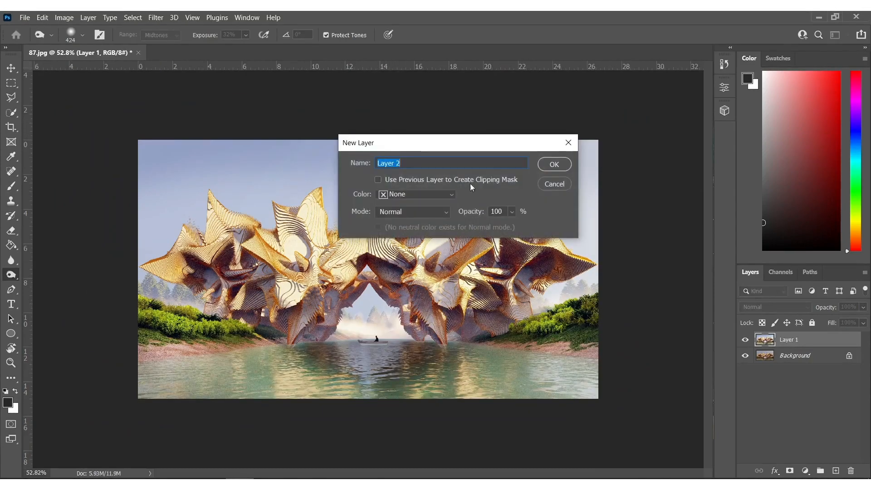
key(Return)
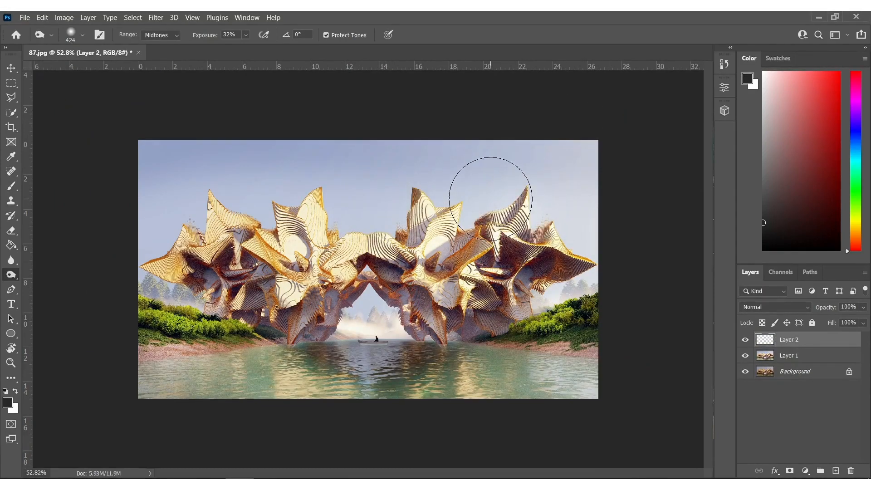
- Paint a dark vignette around the image edges on the new layer with a soft 526-pixel brush at 100% opacity
key(b)
alt+scroll(297, 163, down, 2)
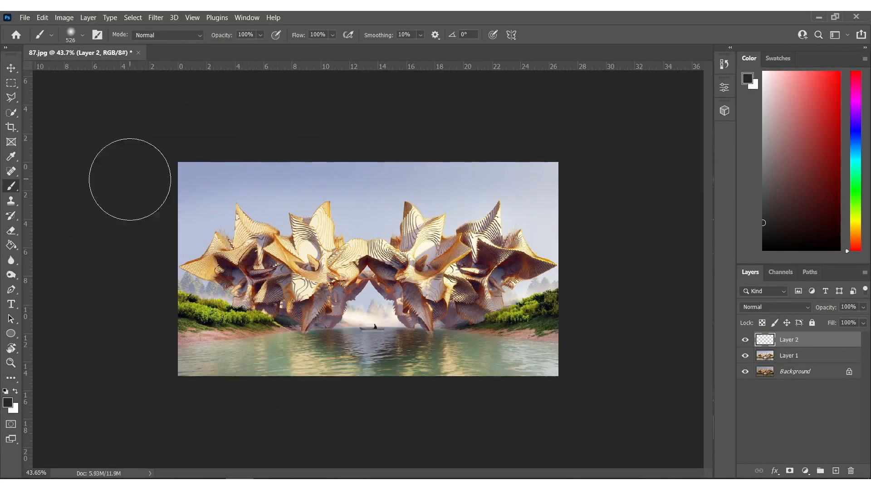
mouse_move(82, 164)
mouse_down()
mouse_move(448, 117)
mouse_move(745, 171)
mouse_up()
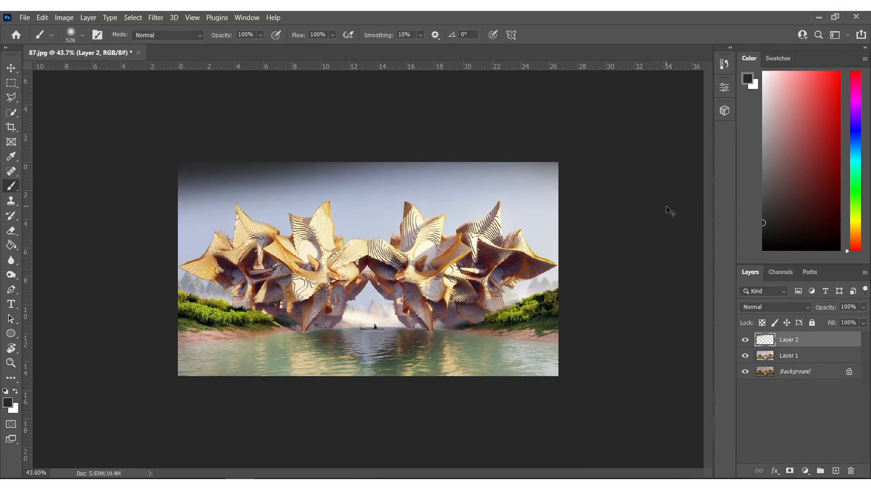
key(ctrl+z)
mouse_move(637, 175)
mouse_down()
mouse_move(571, 146)
mouse_move(425, 129)
mouse_move(240, 125)
mouse_move(99, 129)
mouse_move(81, 163)
mouse_move(198, 130)
mouse_move(556, 121)
mouse_up()
mouse_move(688, 369)
mouse_down()
mouse_move(611, 373)
mouse_move(489, 402)
mouse_move(275, 408)
mouse_move(184, 399)
mouse_move(127, 363)
mouse_move(219, 414)
mouse_move(366, 425)
mouse_move(453, 425)
mouse_move(628, 391)
mouse_up()
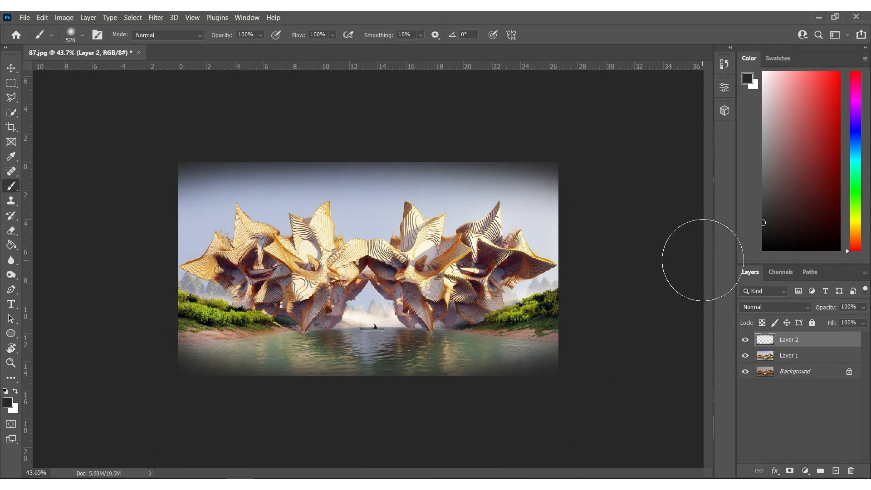
- Soften the vignette's inner edge with a 685-pixel eraser and lower the vignette layer's opacity to 61%
key(e)
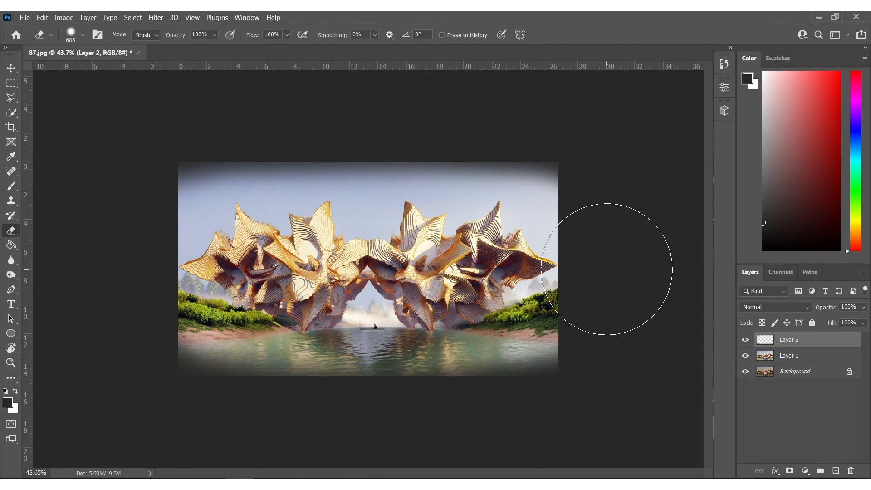
drag(834, 309, 811, 308)
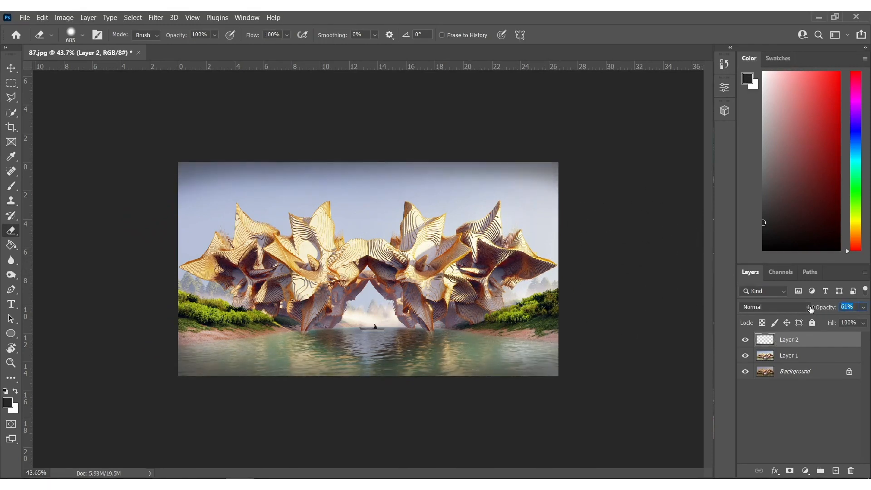